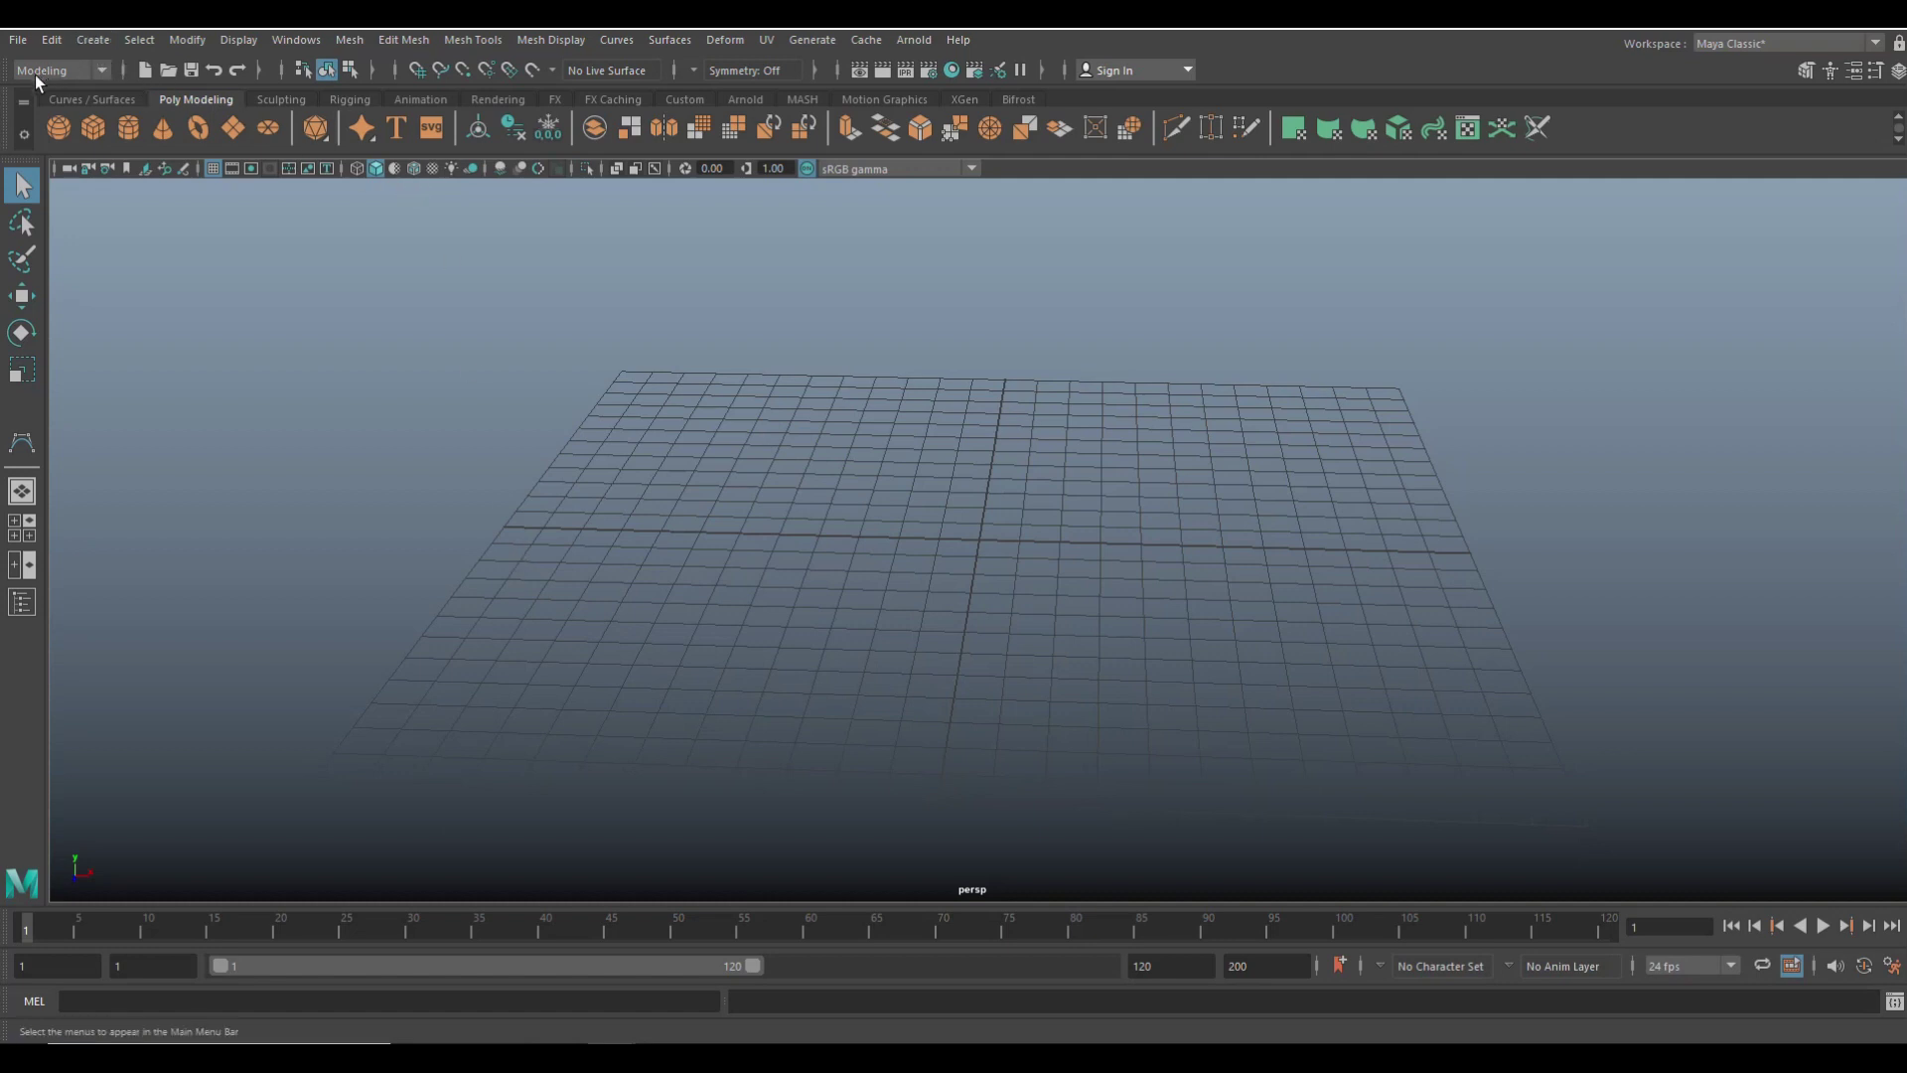
# - Create a polygon helix primitive (pHelix1) at the scene centre and orbit the view around it
pyautogui.click(92, 40)
pyautogui.moveTo(202, 111)
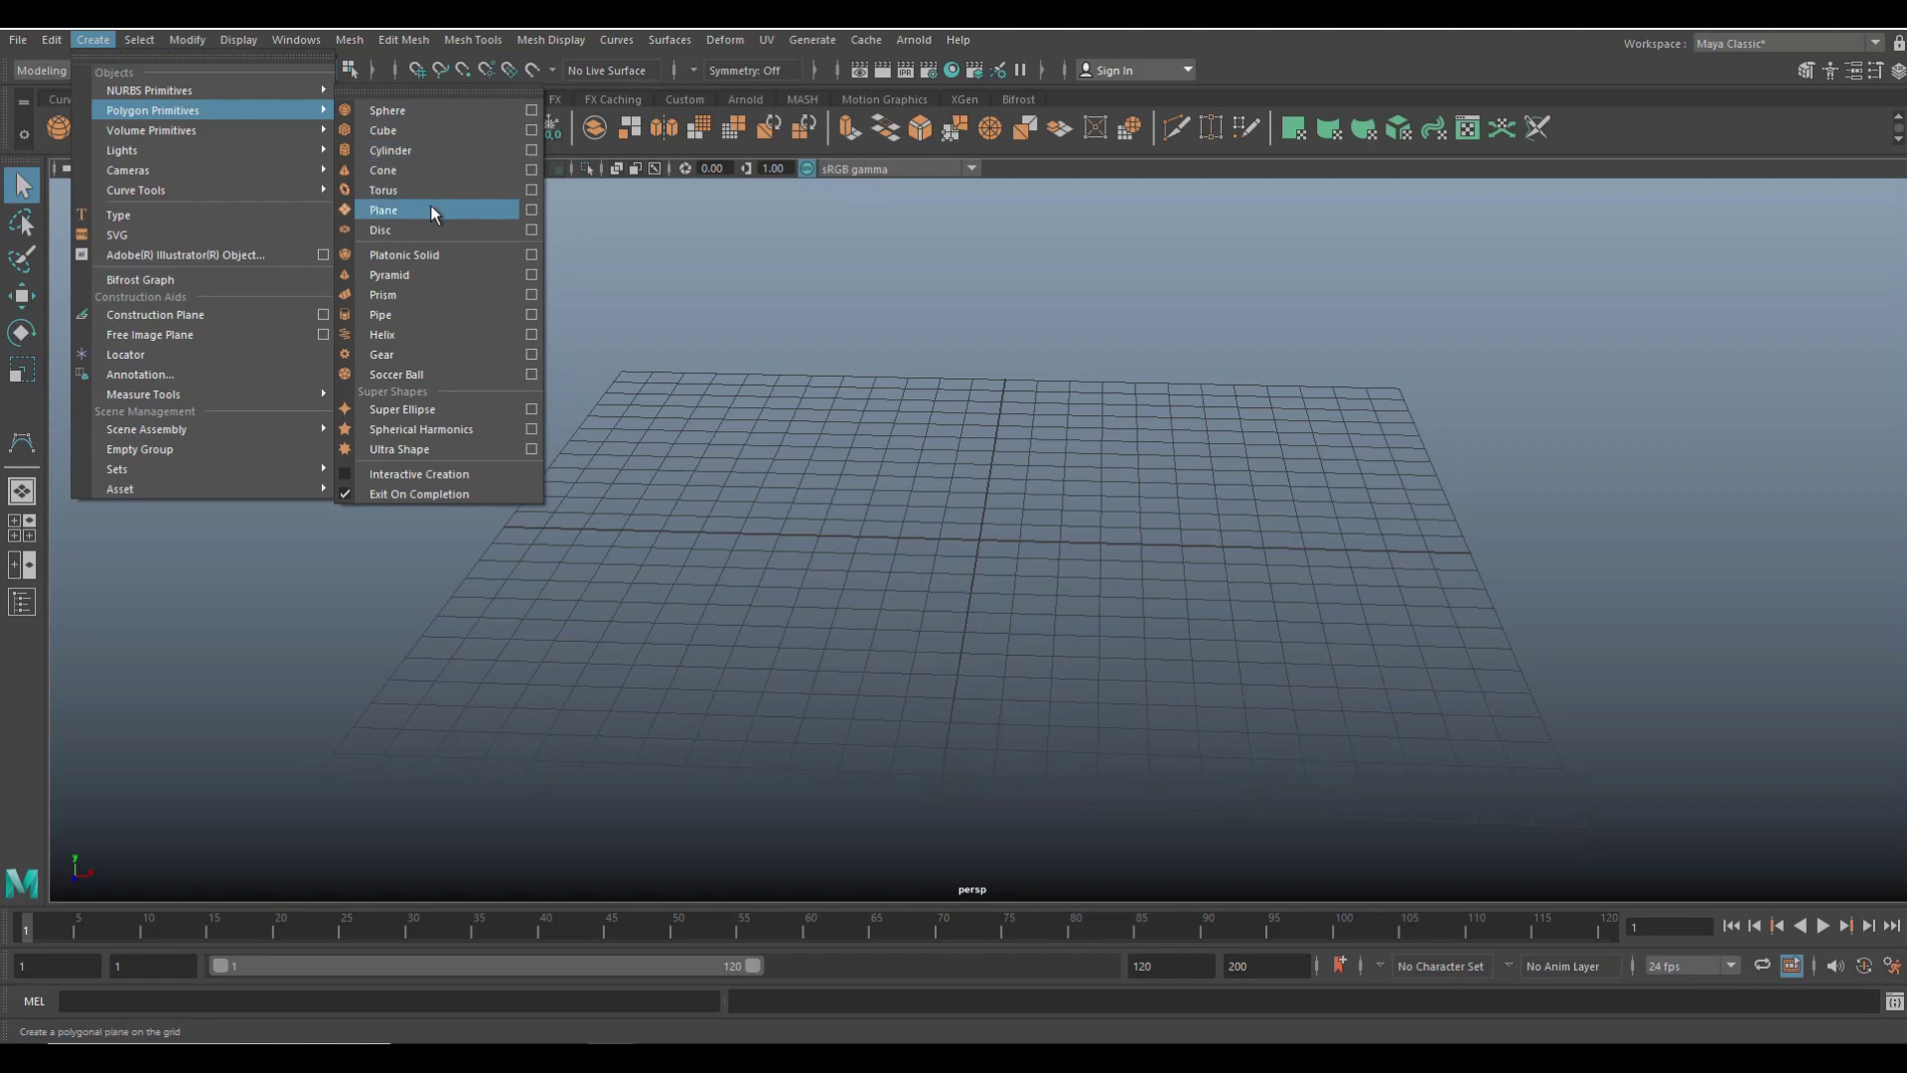
pyautogui.click(420, 335)
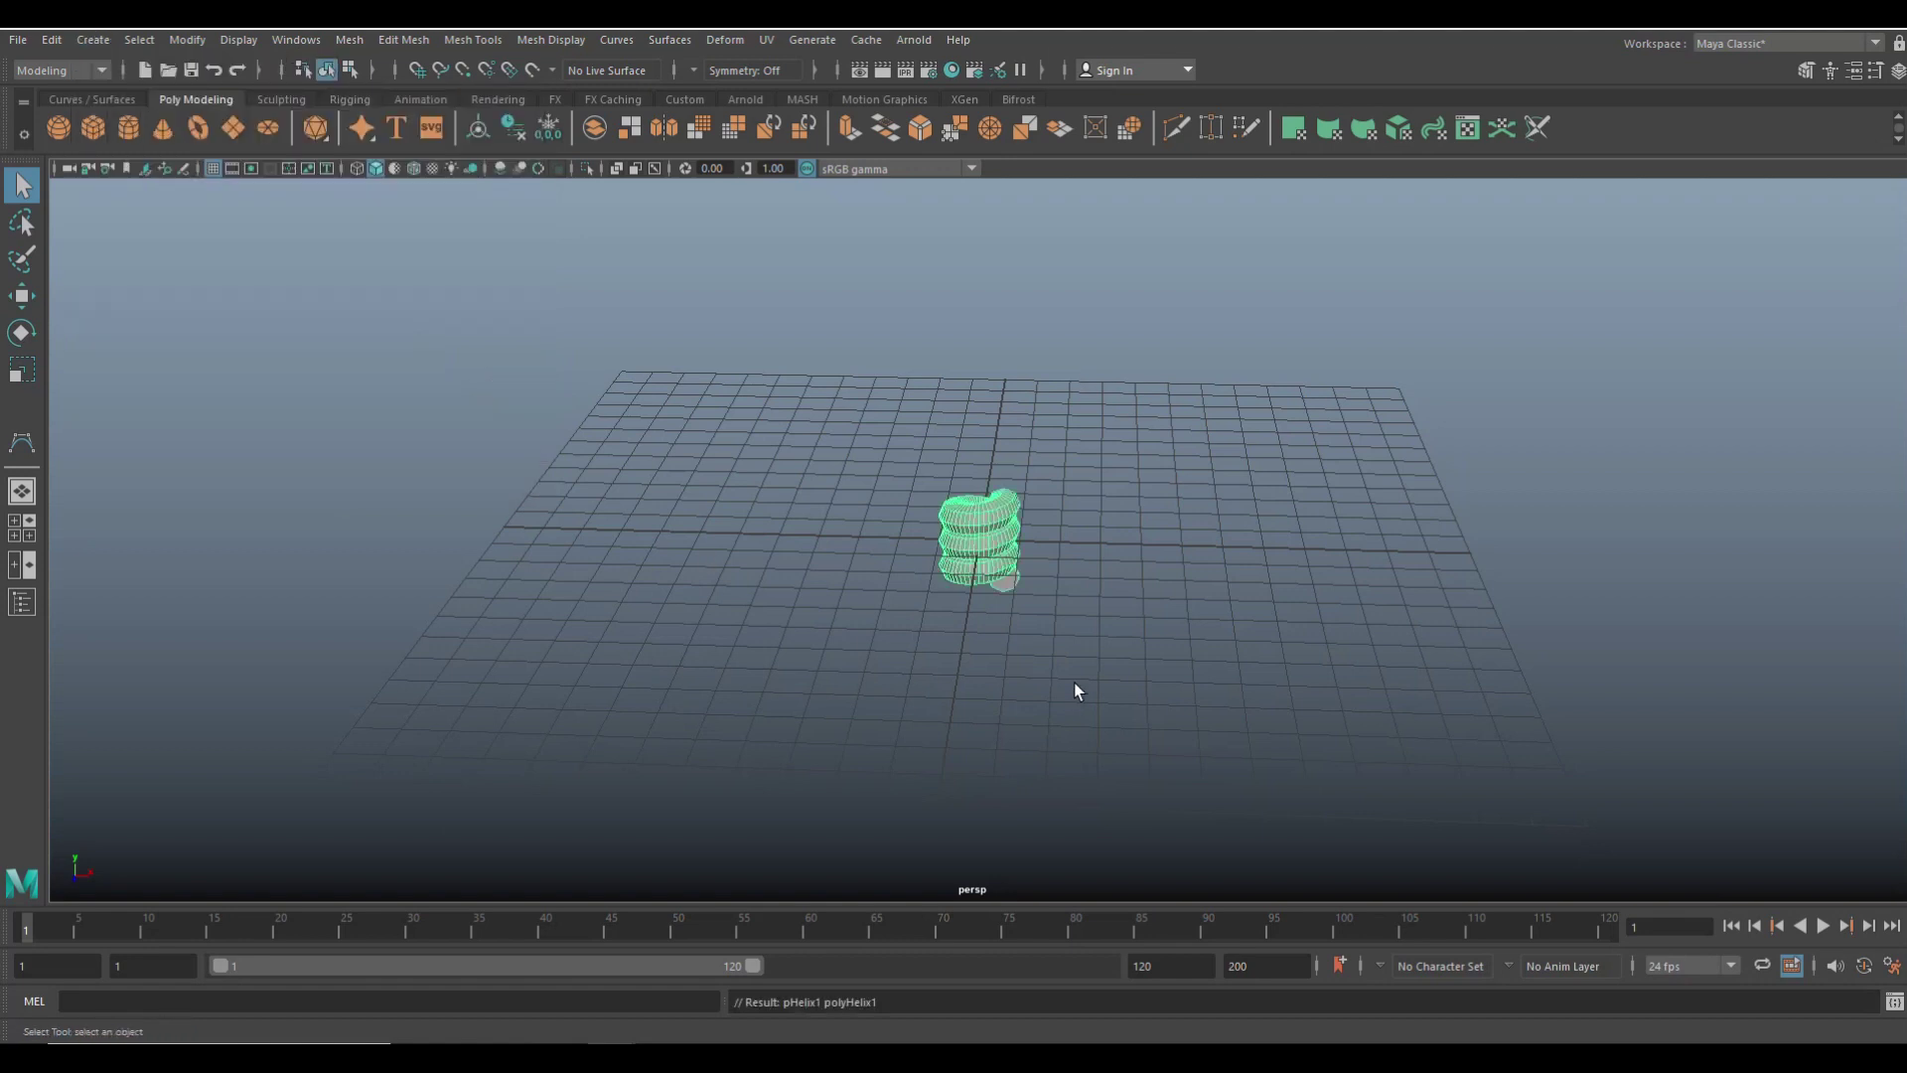
pyautogui.scroll(-2, 906, 623)
pyautogui.scroll(4, 994, 621)
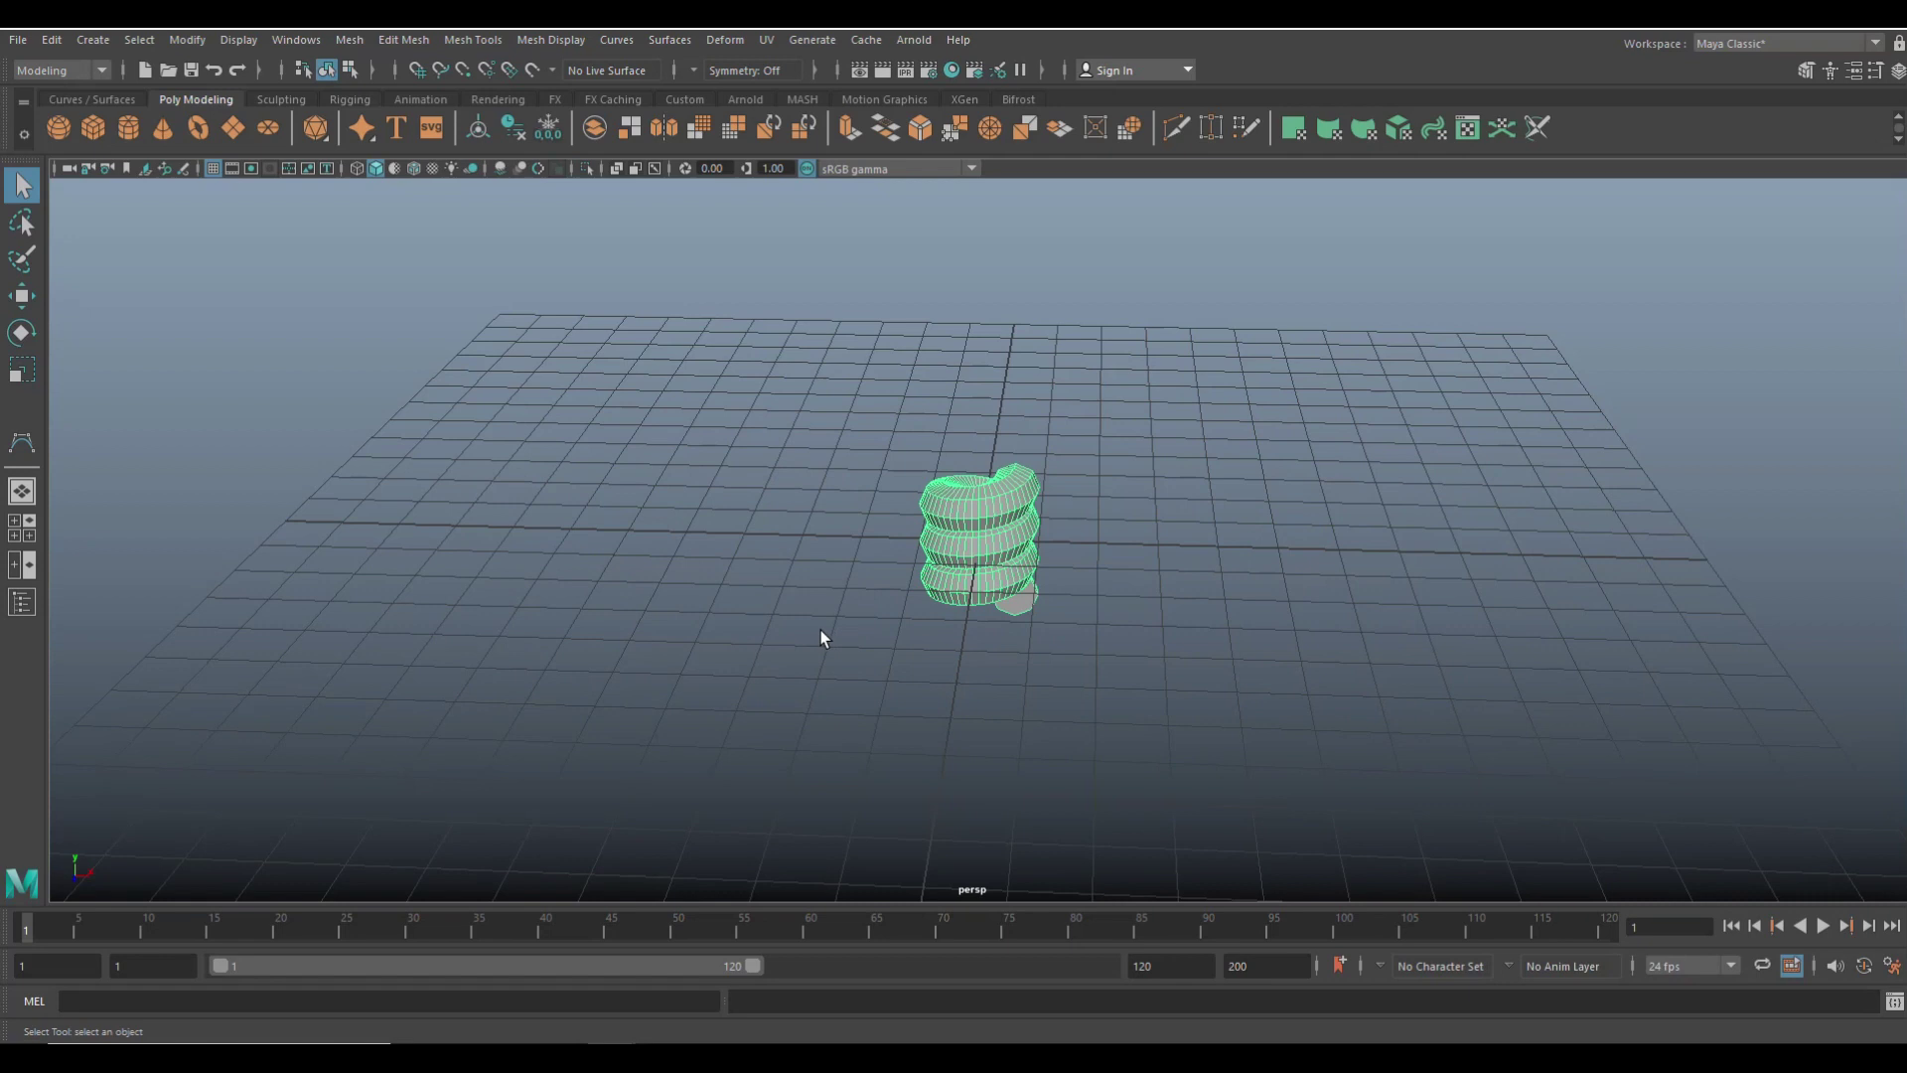
pyautogui.scroll(-2, 765, 638)
pyautogui.moveTo(711, 647)
pyautogui.keyDown('alt'); pyautogui.mouseDown()
pyautogui.moveTo(685, 655)
pyautogui.moveTo(766, 655)
pyautogui.moveTo(728, 679)
pyautogui.mouseUp(); pyautogui.keyUp('alt')
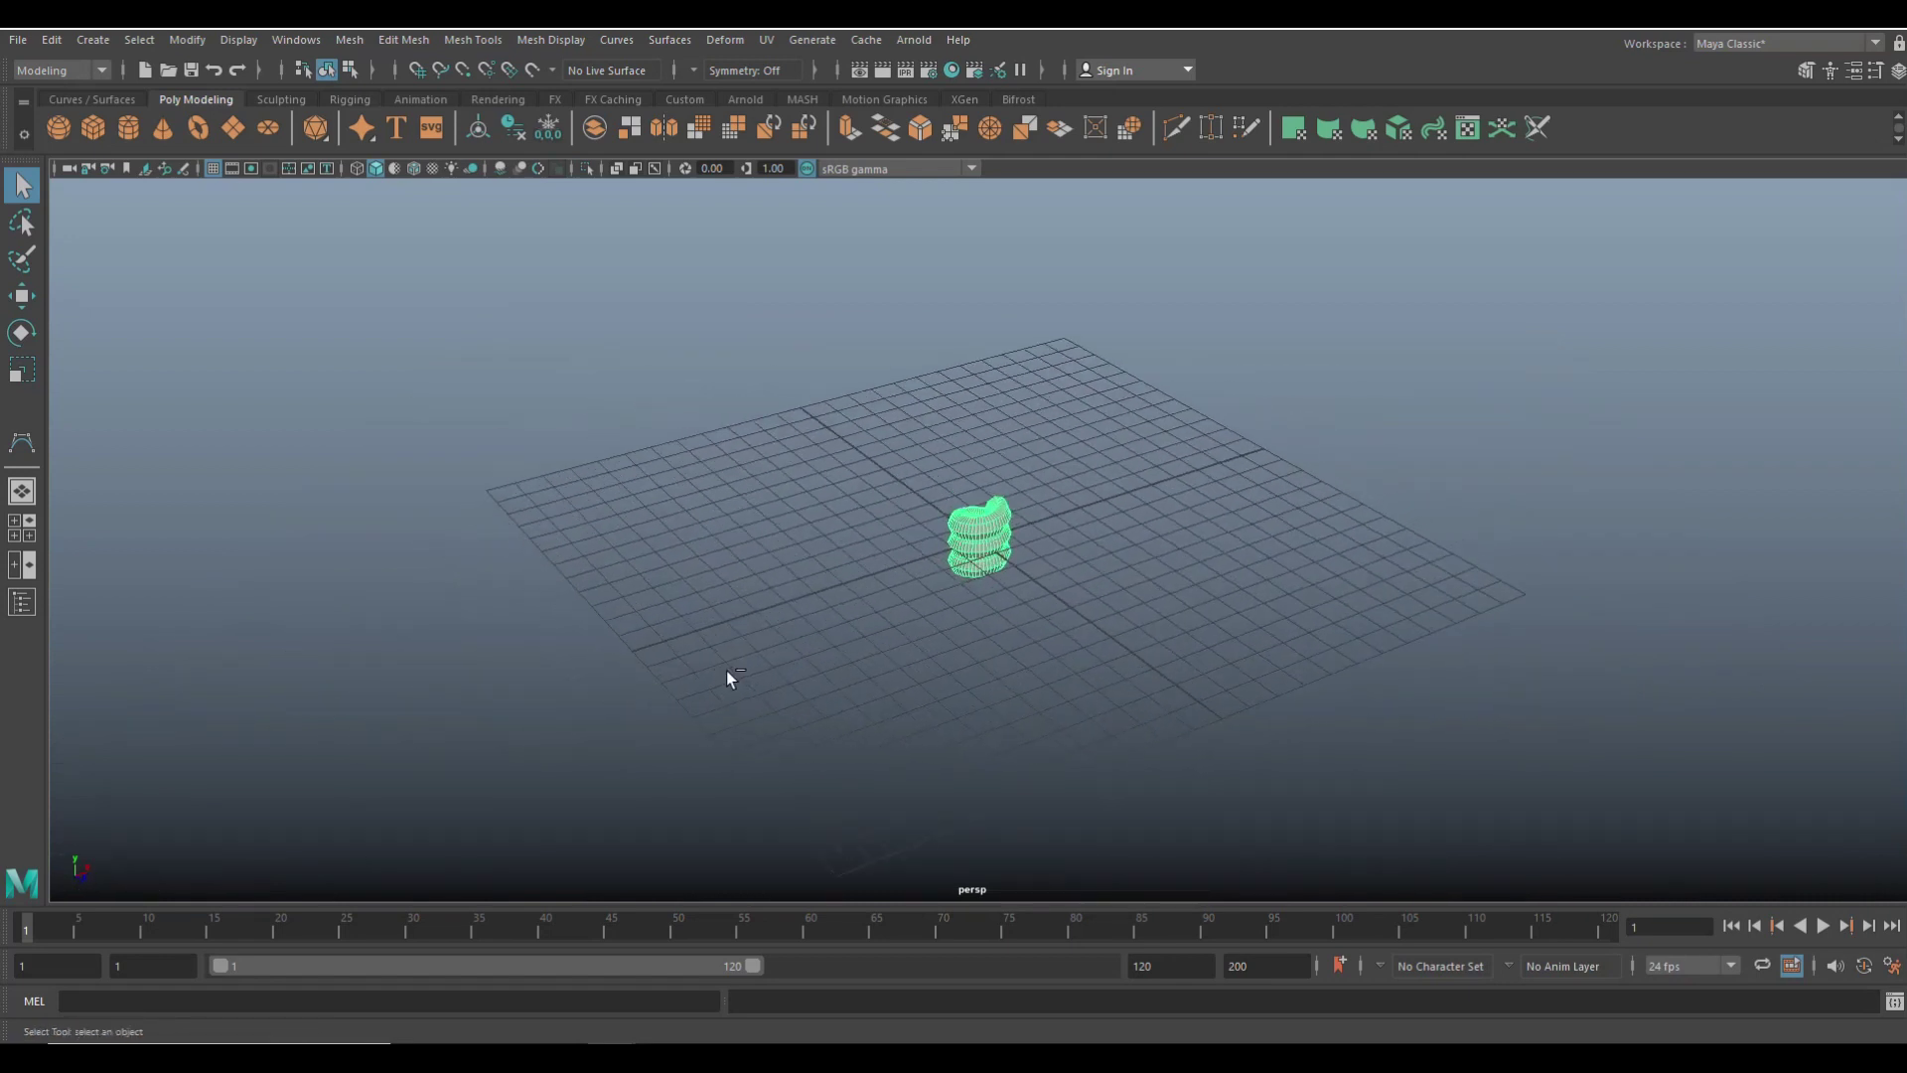
# - In the helix attributes, raise Height to 18.049 and Coils to 15.879
pyautogui.hotkey('ctrl', 'a')
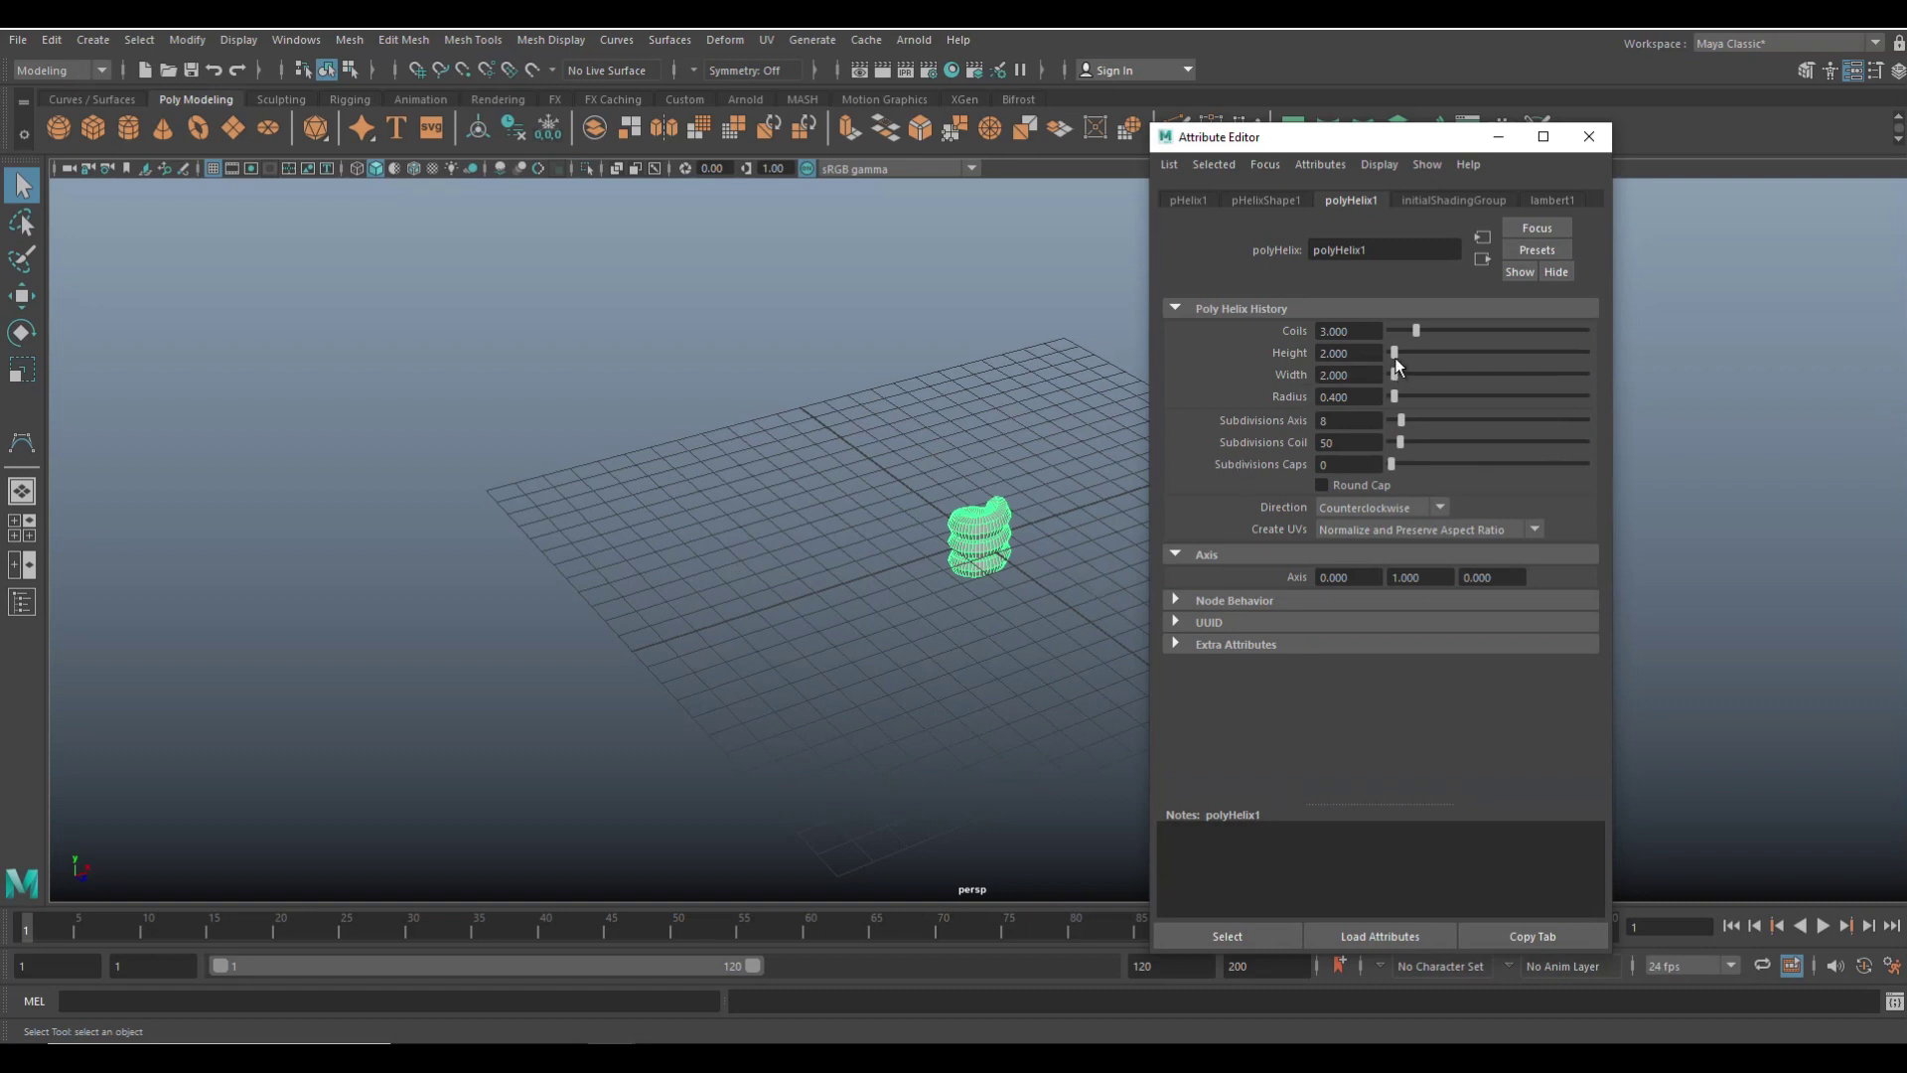
pyautogui.moveTo(1395, 352); pyautogui.dragTo(1426, 354)
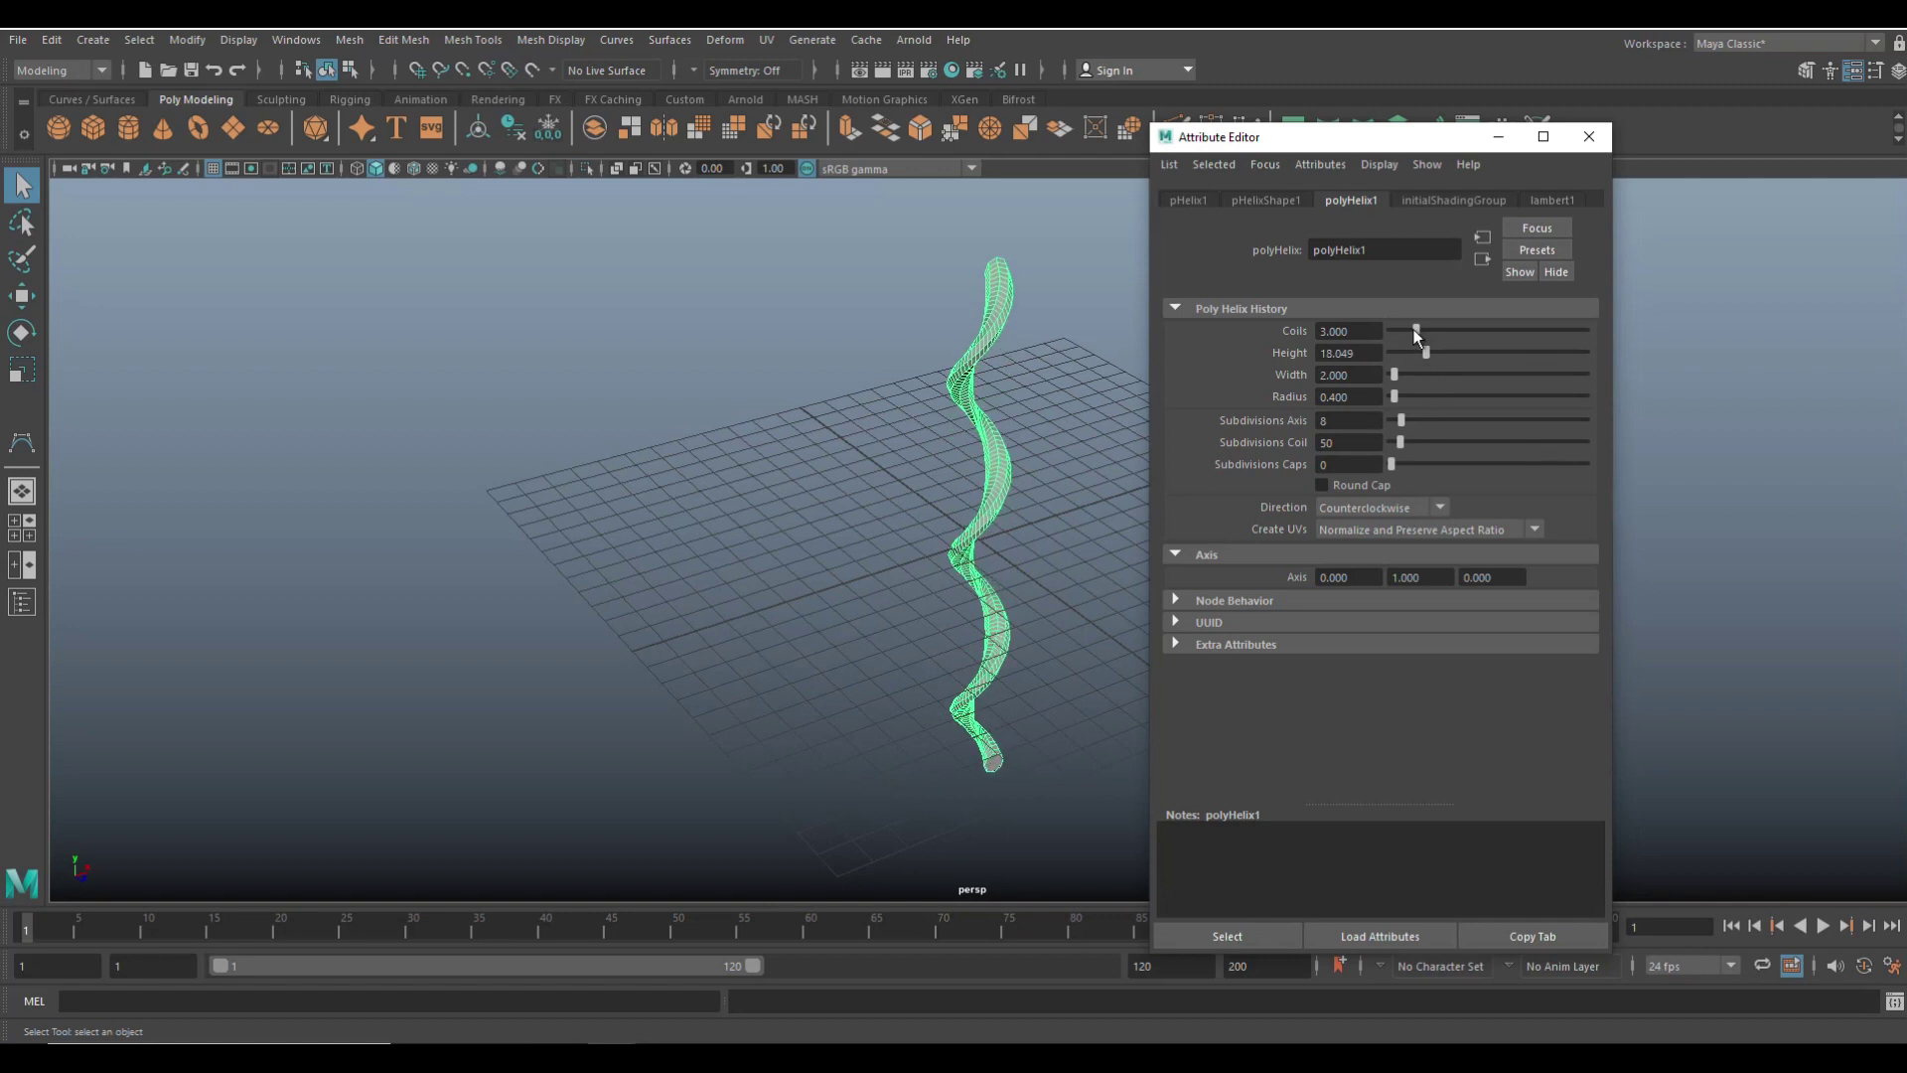
pyautogui.moveTo(1421, 329); pyautogui.dragTo(1544, 344)
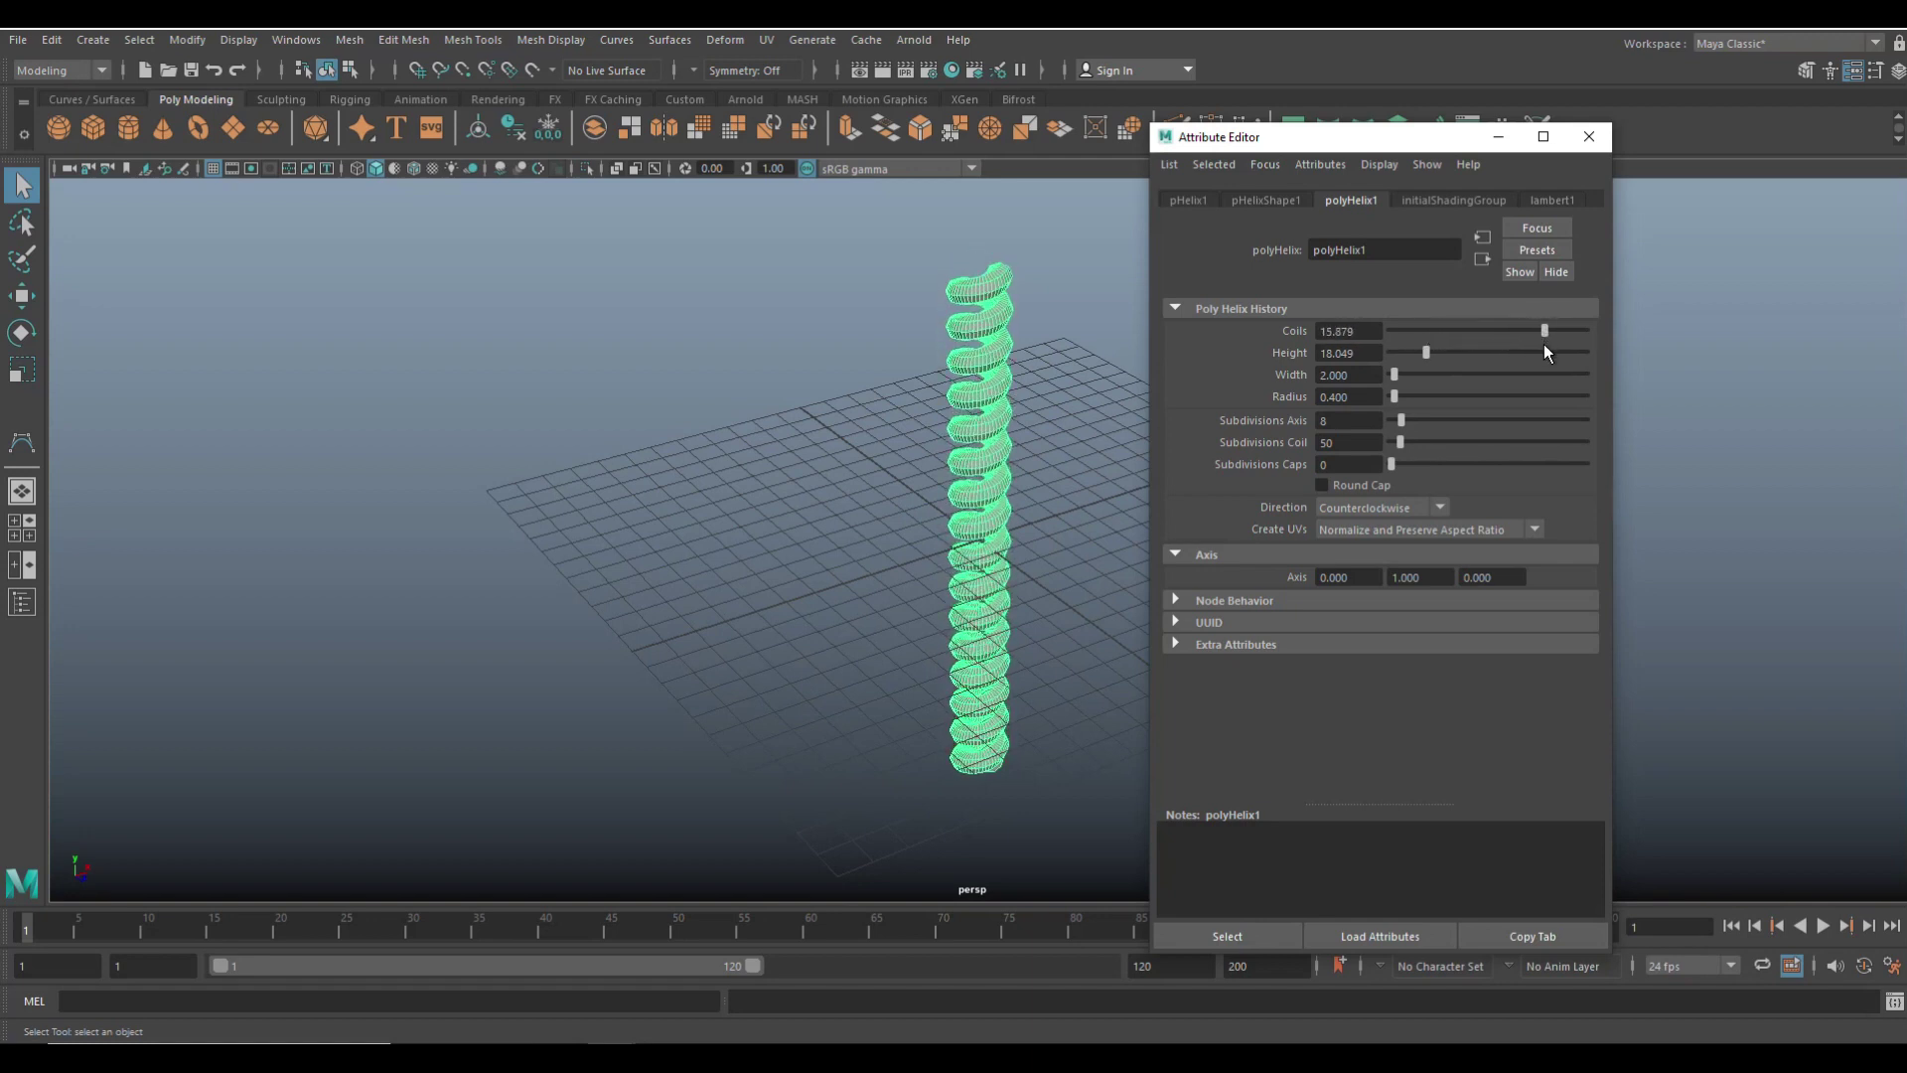
pyautogui.keyDown('alt'); pyautogui.moveTo(433, 582); pyautogui.dragTo(581, 586); pyautogui.keyUp('alt')
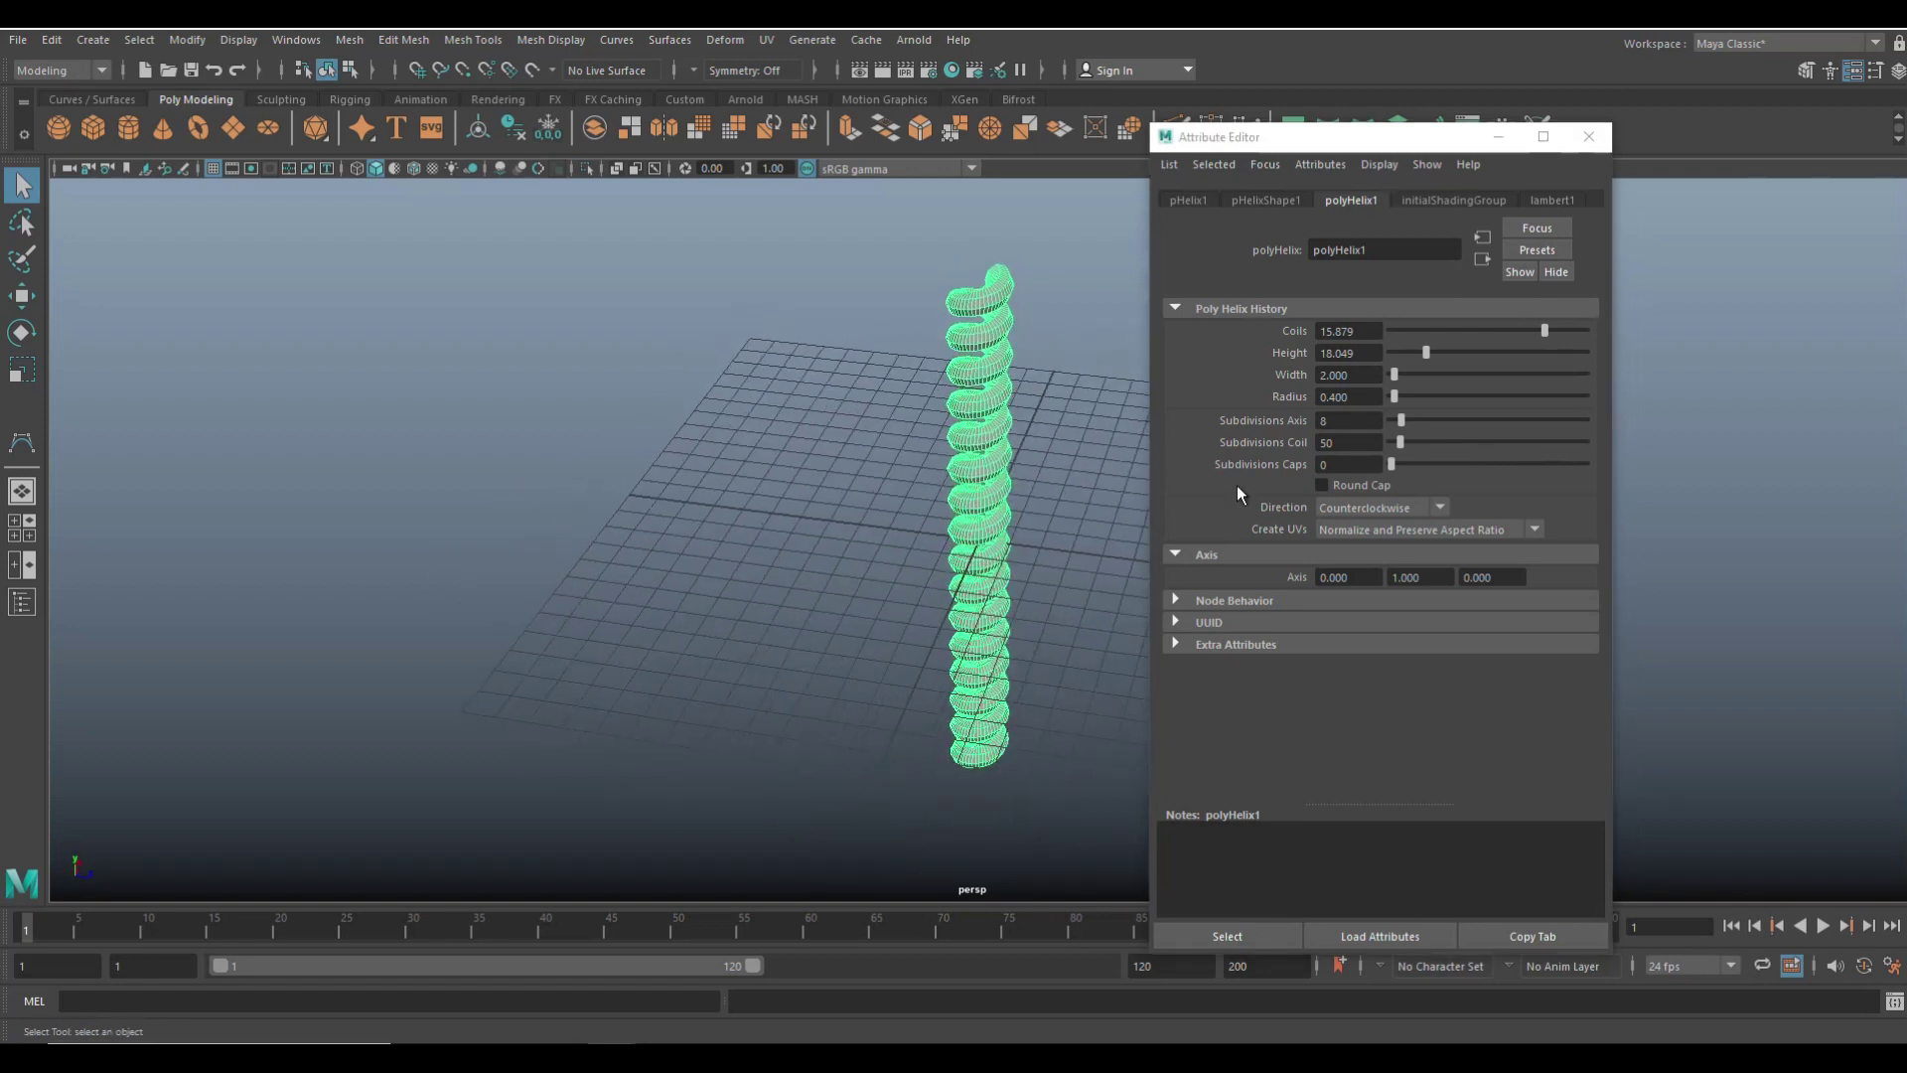
# - Set the helix radius to 0.2 and axis subdivisions to 10
pyautogui.click(1366, 398)
pyautogui.write('0.2')
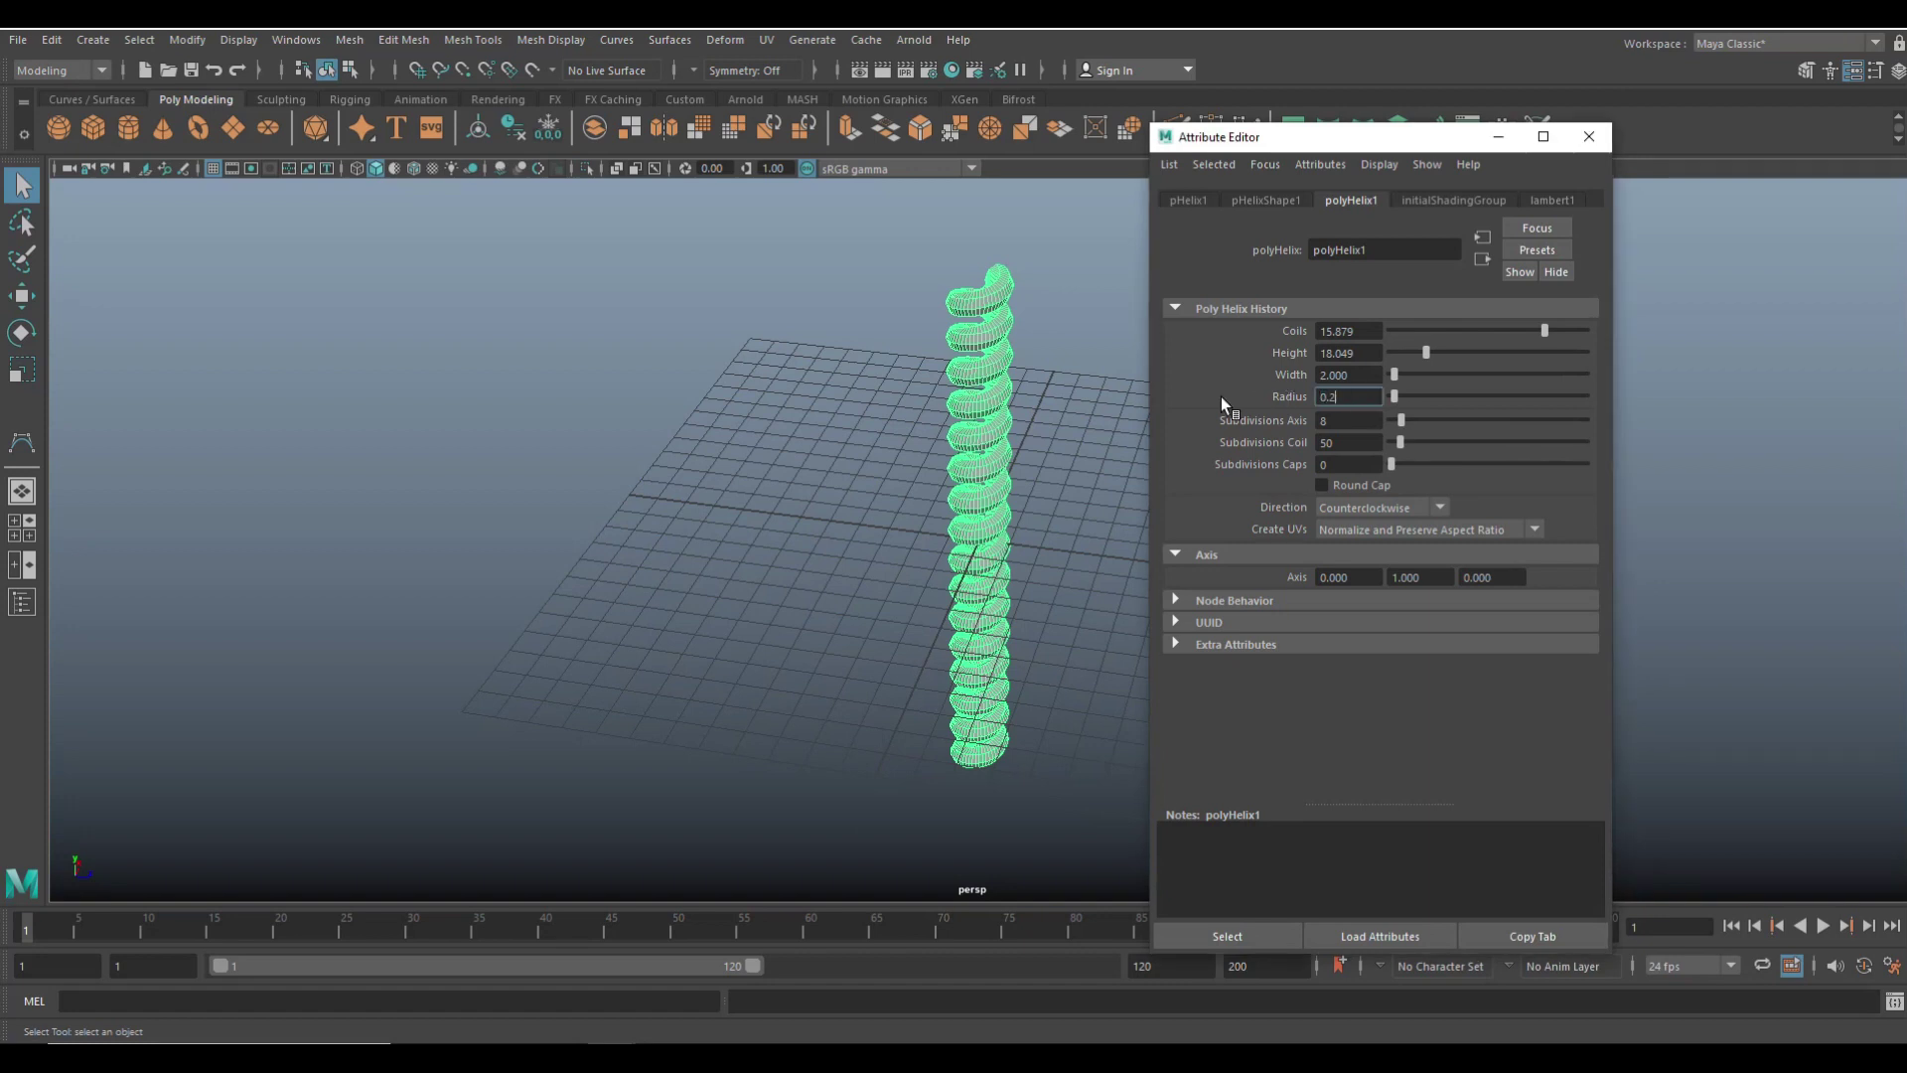
pyautogui.press('Return')
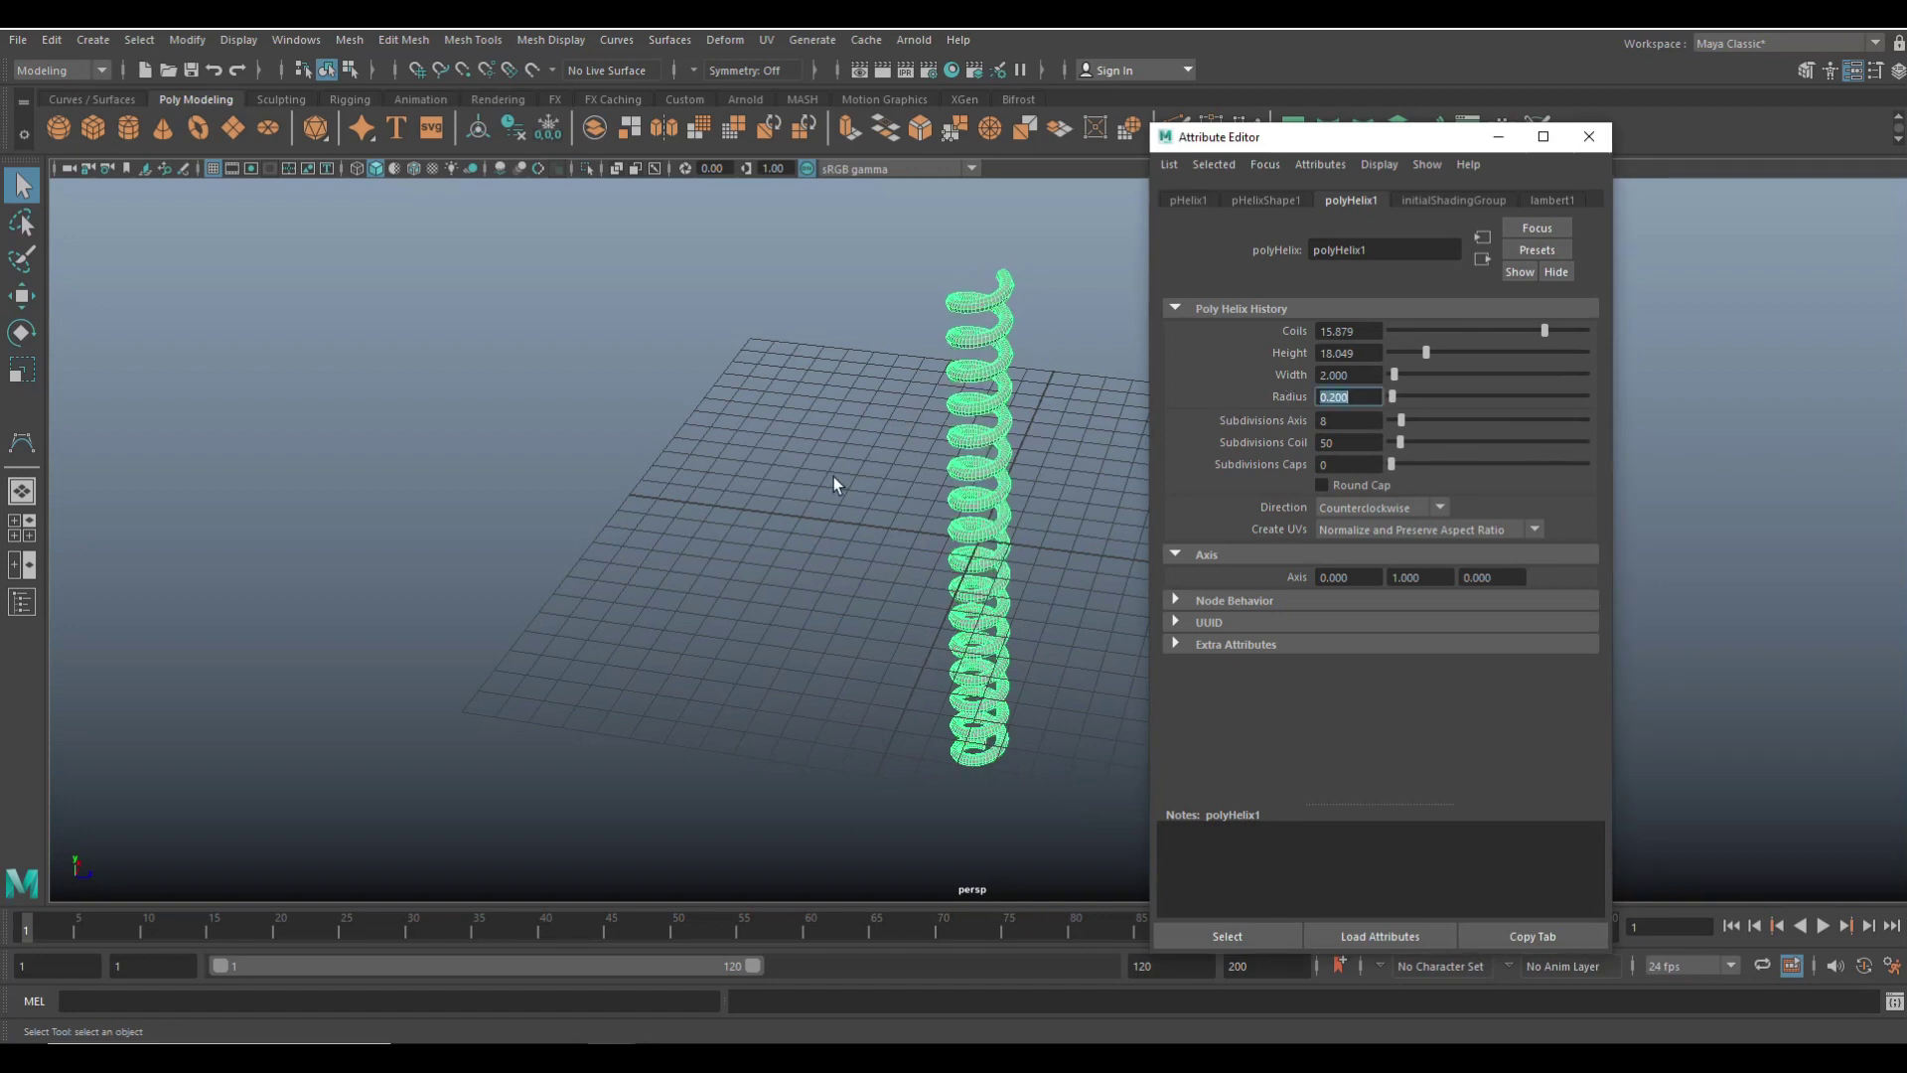
pyautogui.keyDown('alt'); pyautogui.moveTo(833, 475); pyautogui.dragTo(842, 556, button='right'); pyautogui.keyUp('alt')
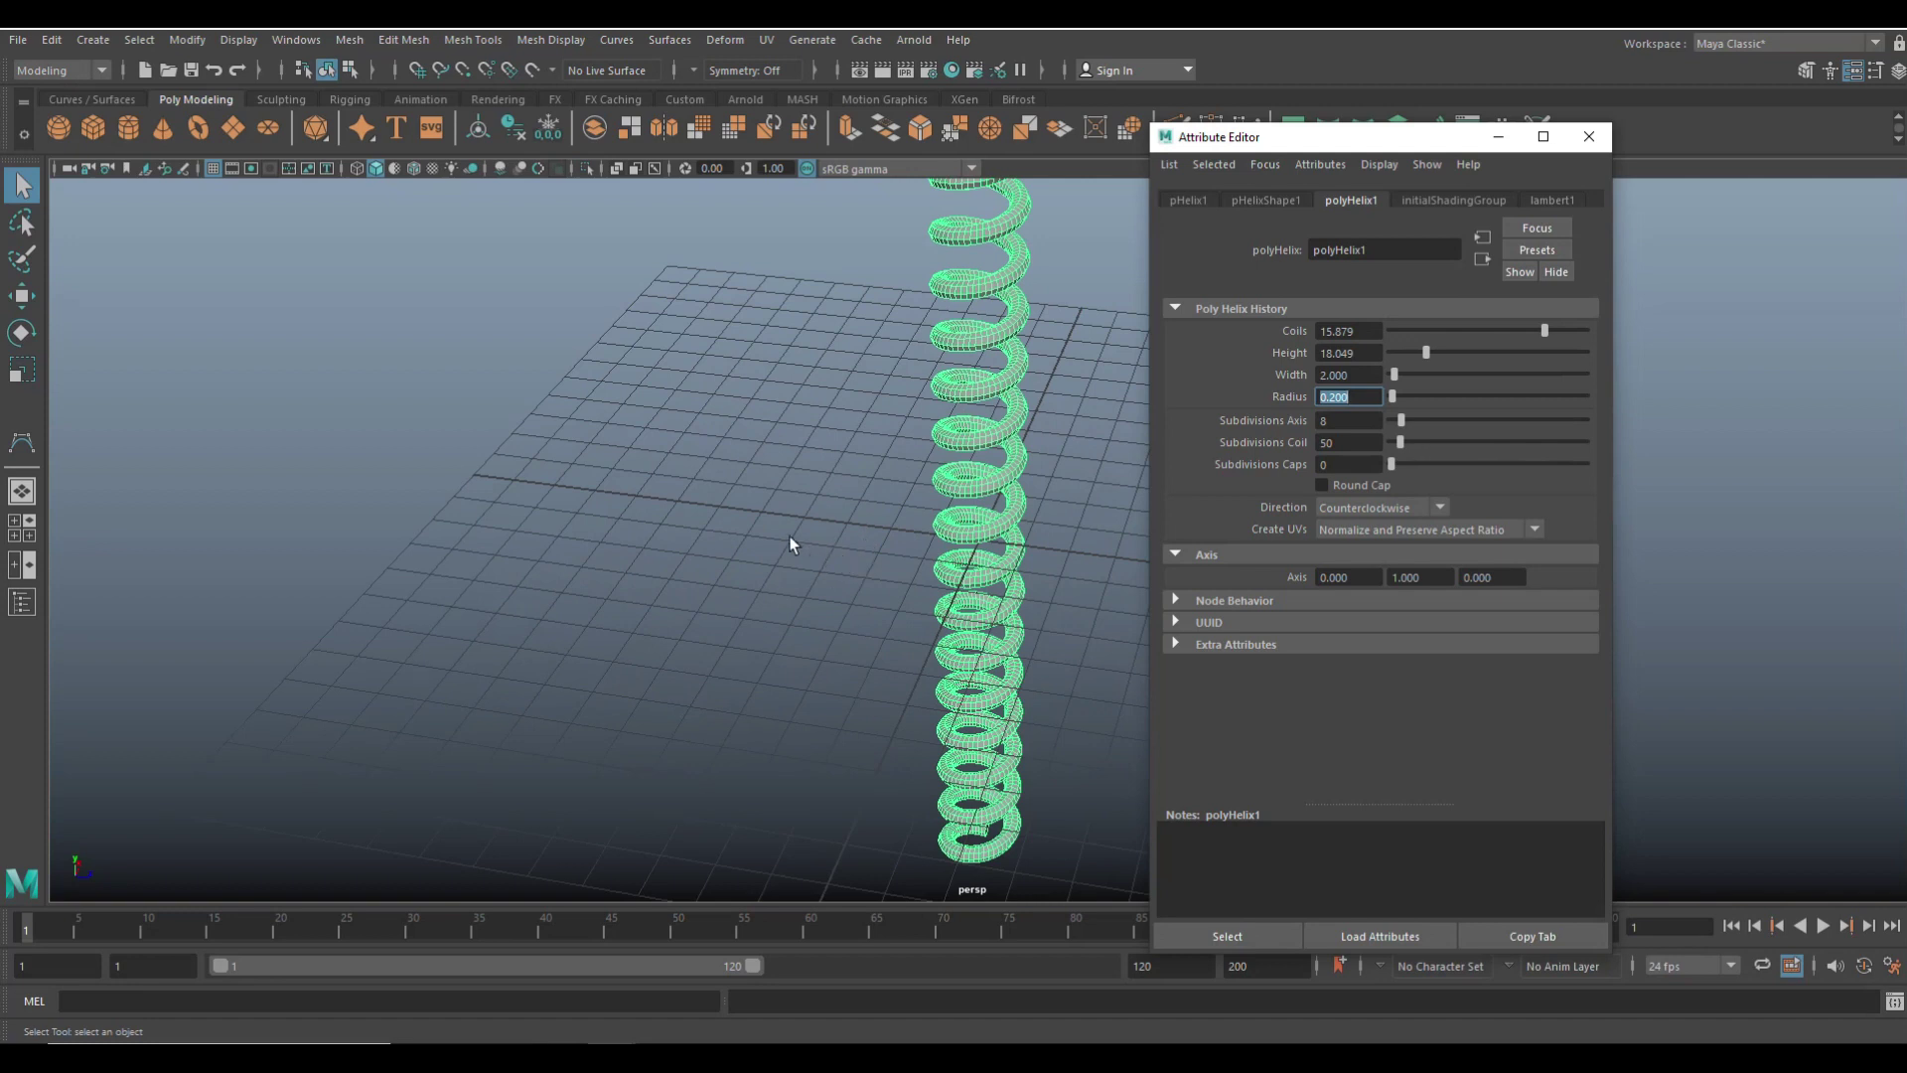
pyautogui.scroll(2, 789, 536)
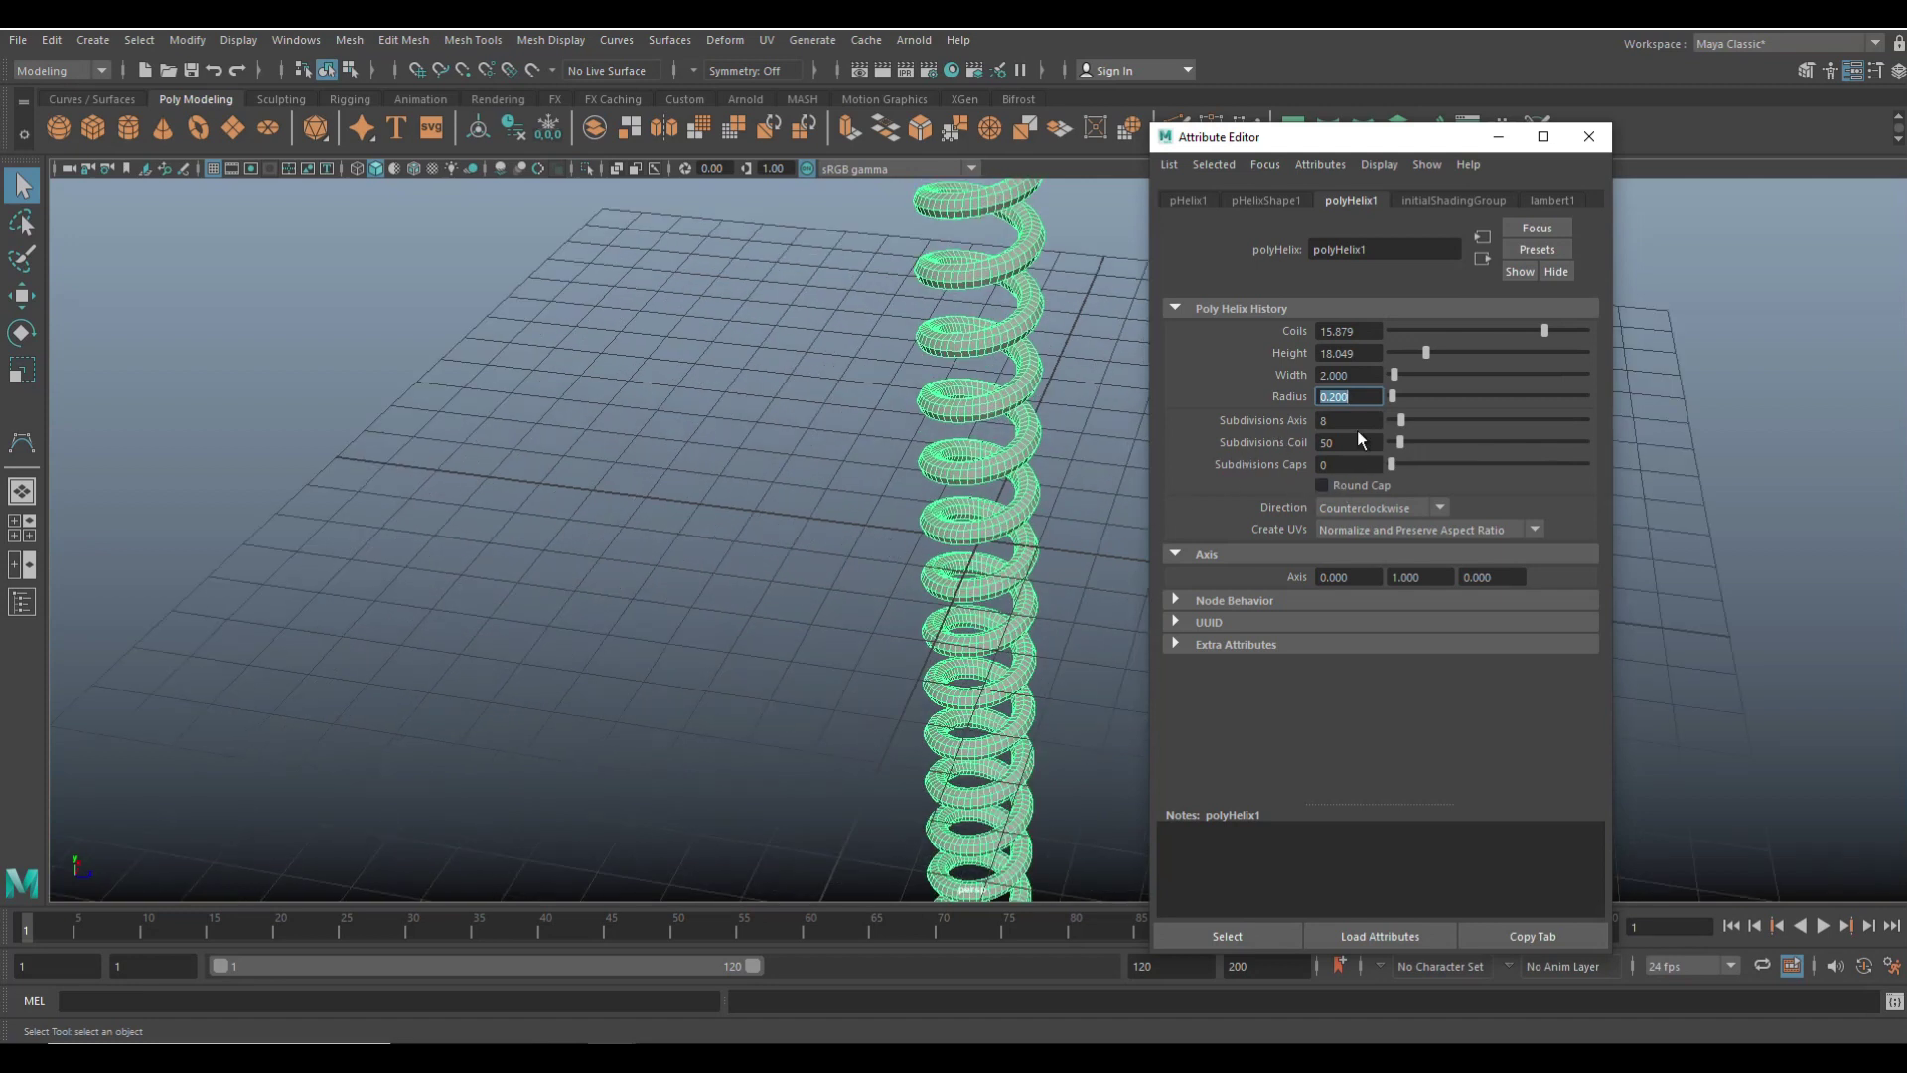
pyautogui.press('Tab')
pyautogui.write('10')
pyautogui.press('Return')
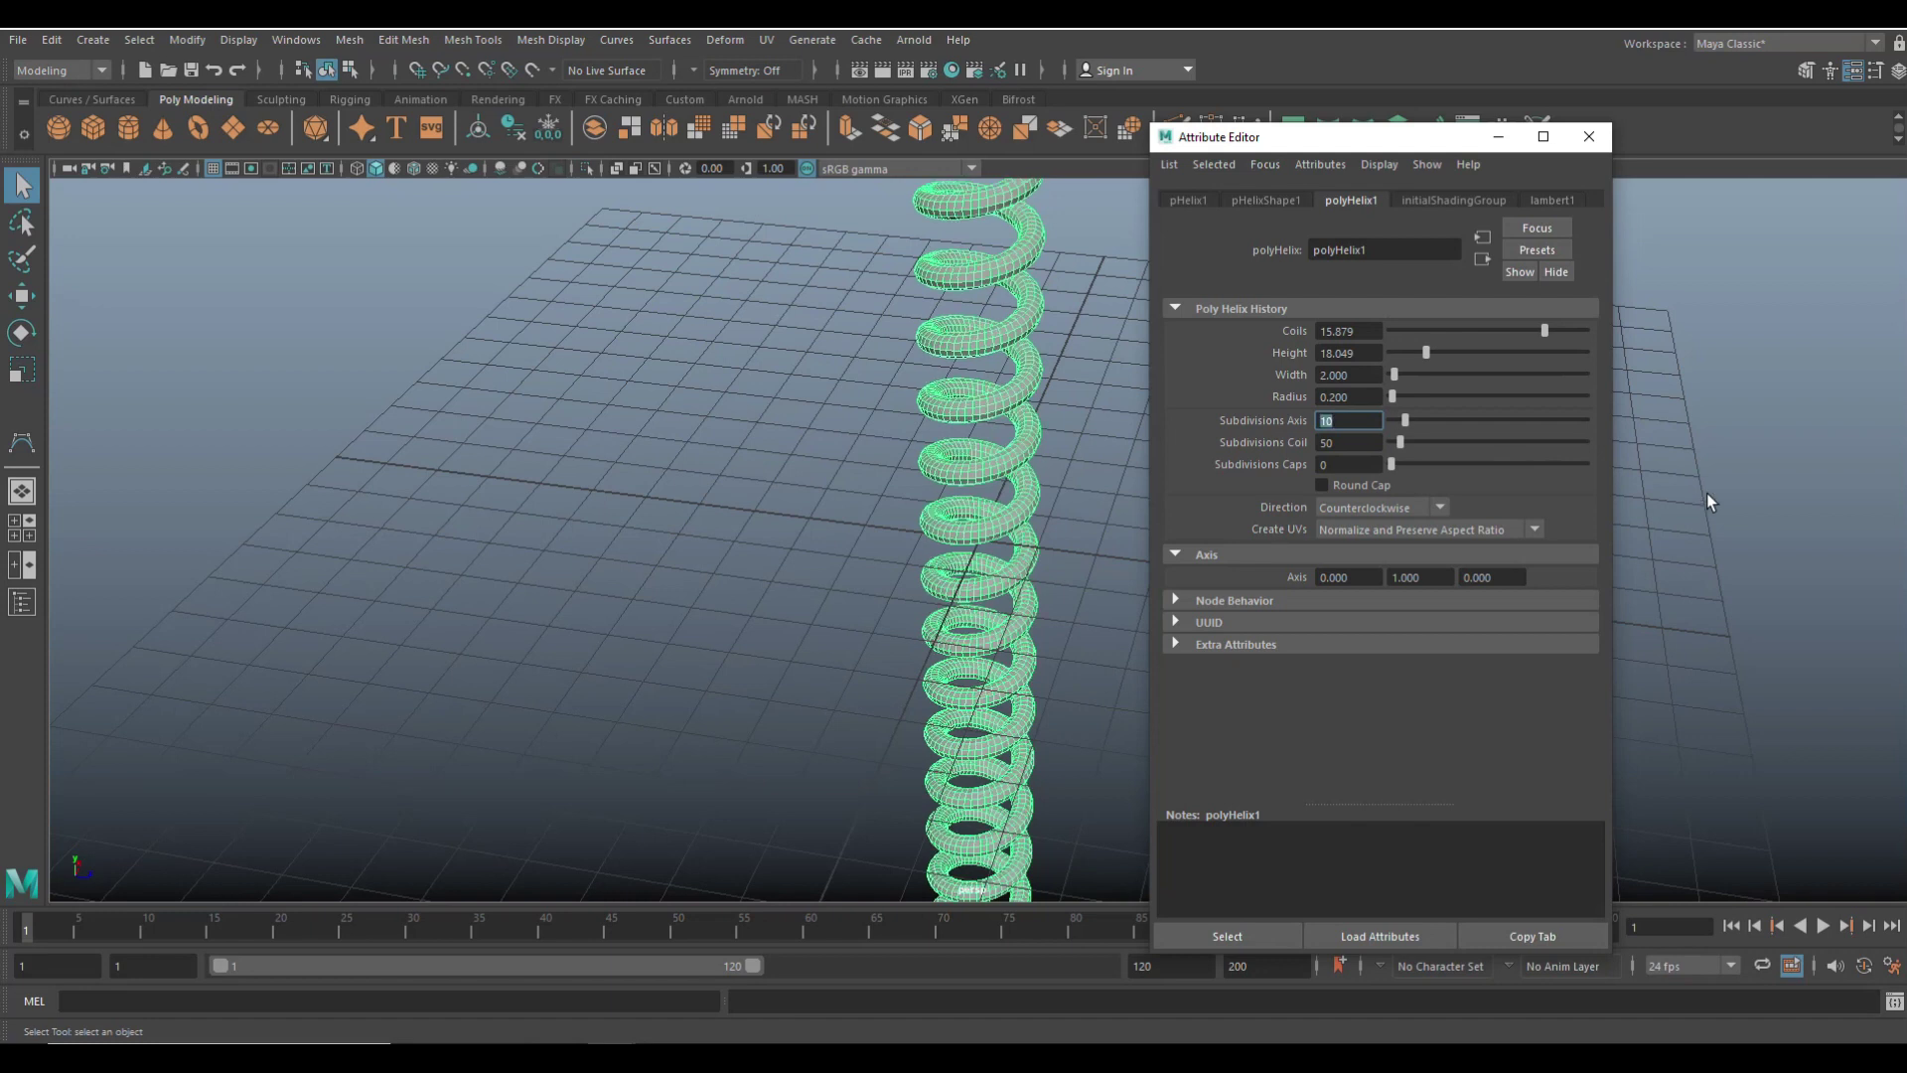
# - Deselect the spring, minimize the Attribute Editor and orbit around the thin spring
pyautogui.scroll(-2, 644, 512)
pyautogui.click(693, 568)
pyautogui.scroll(-5, 703, 574)
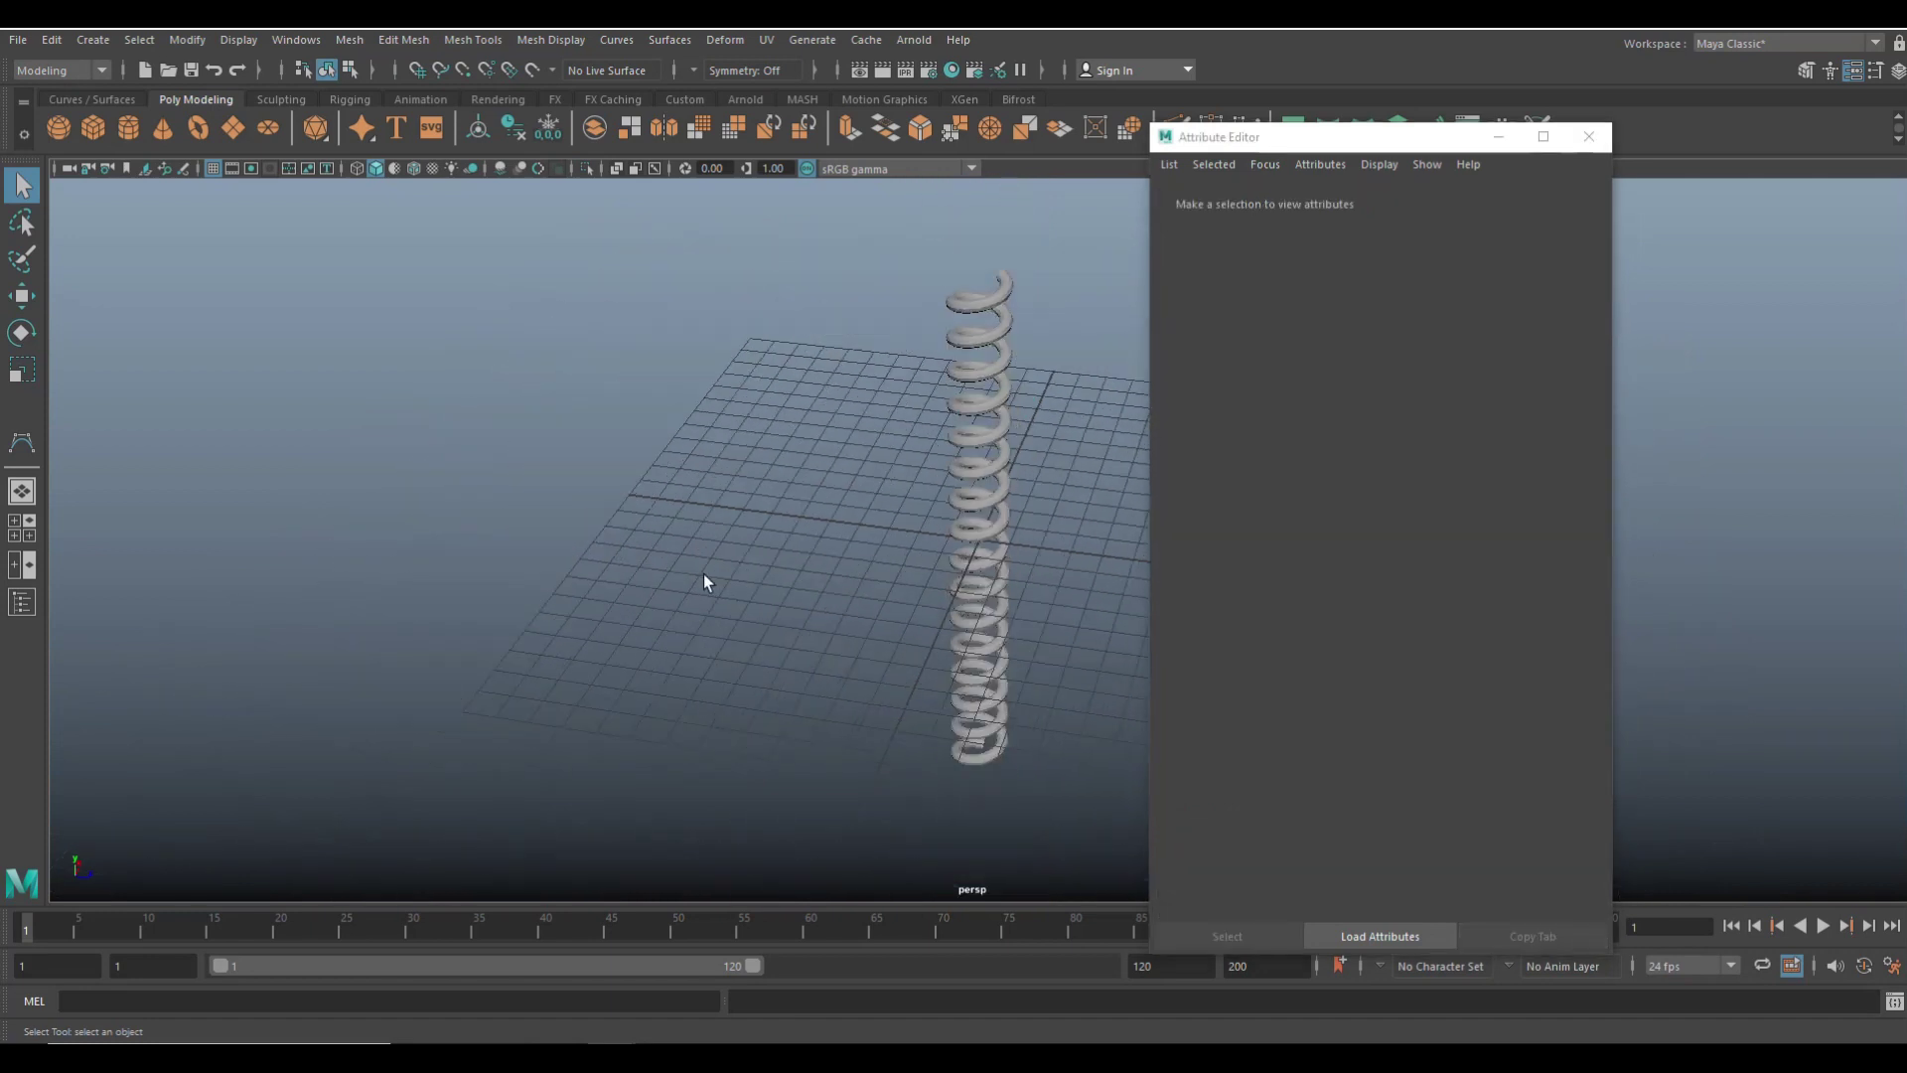
pyautogui.keyDown('alt'); pyautogui.moveTo(770, 624); pyautogui.dragTo(823, 633); pyautogui.keyUp('alt')
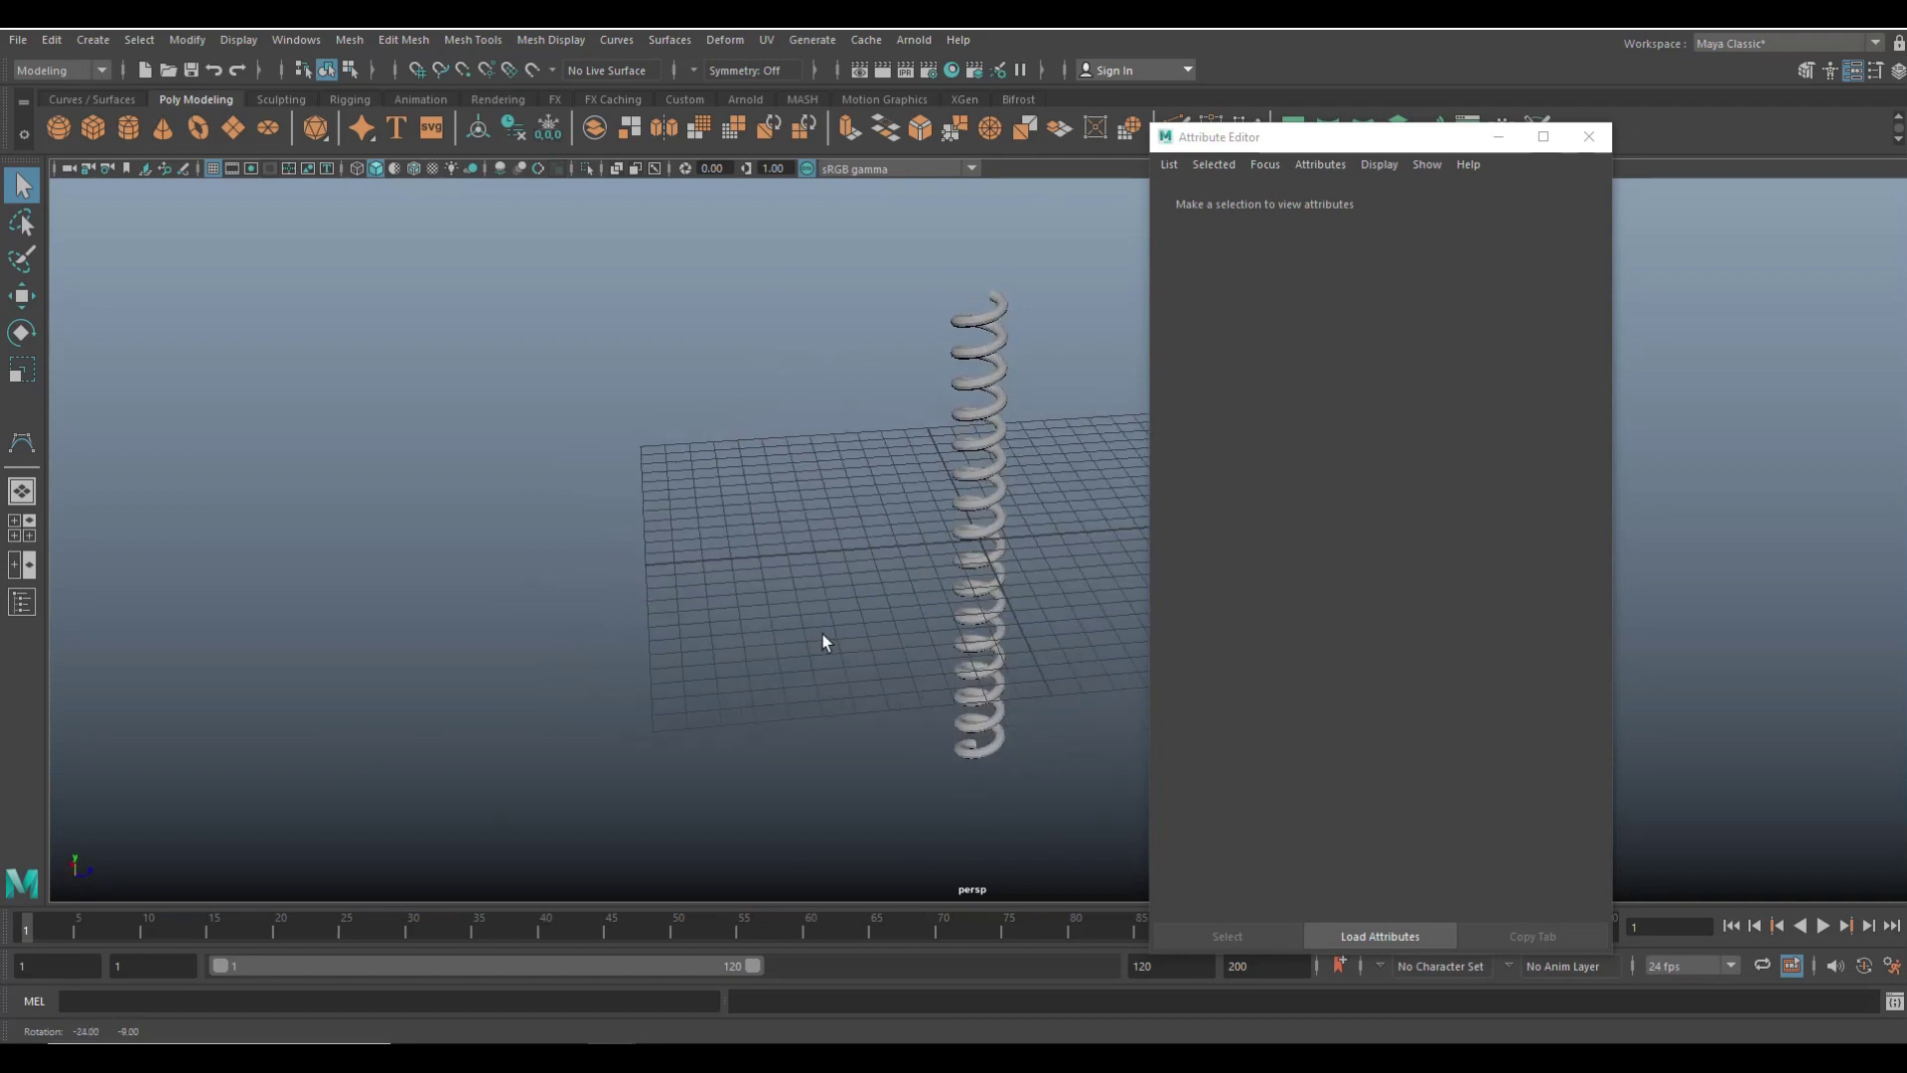
pyautogui.click(1498, 137)
pyautogui.scroll(2, 1315, 616)
pyautogui.keyDown('alt'); pyautogui.moveTo(1249, 612); pyautogui.dragTo(1209, 612); pyautogui.keyUp('alt')
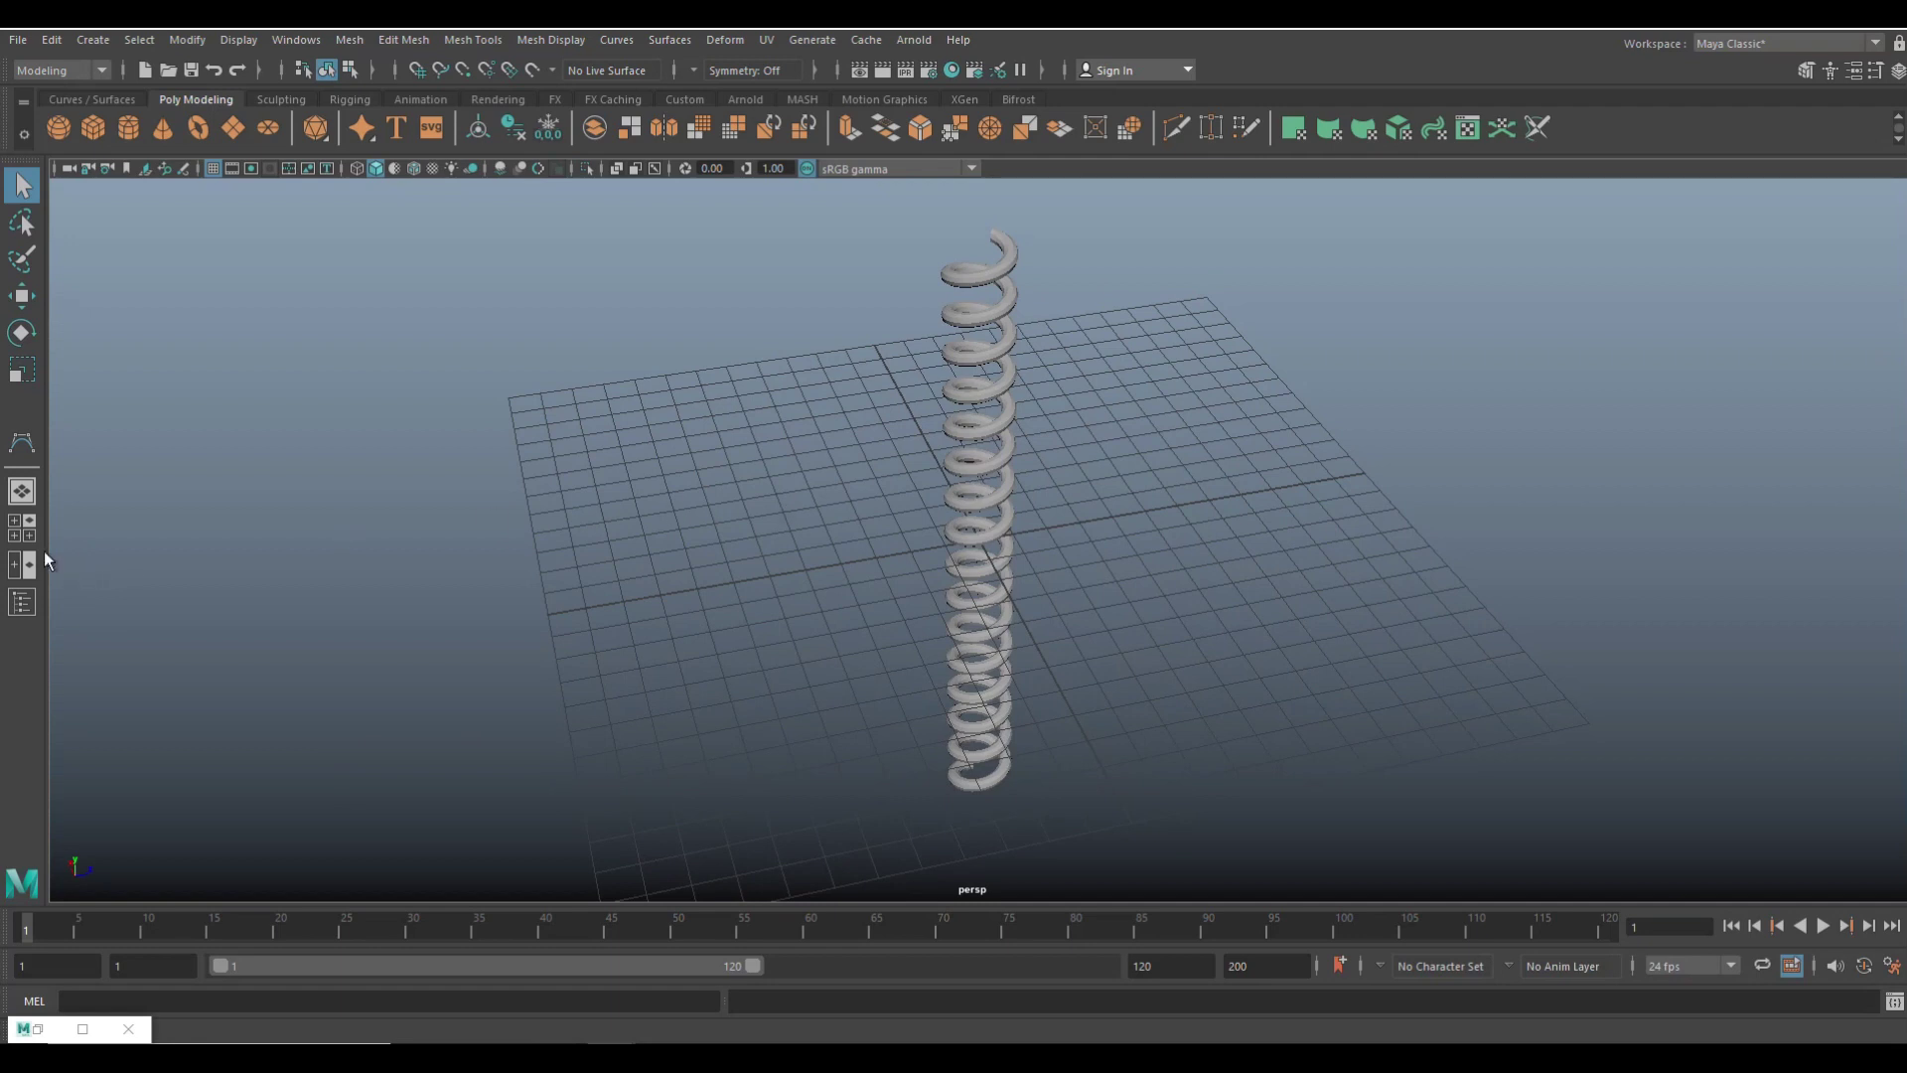
# - Maximize the top view and choose Create > Curve Tools > CV Curve Tool
pyautogui.click(22, 528)
pyautogui.press('space')
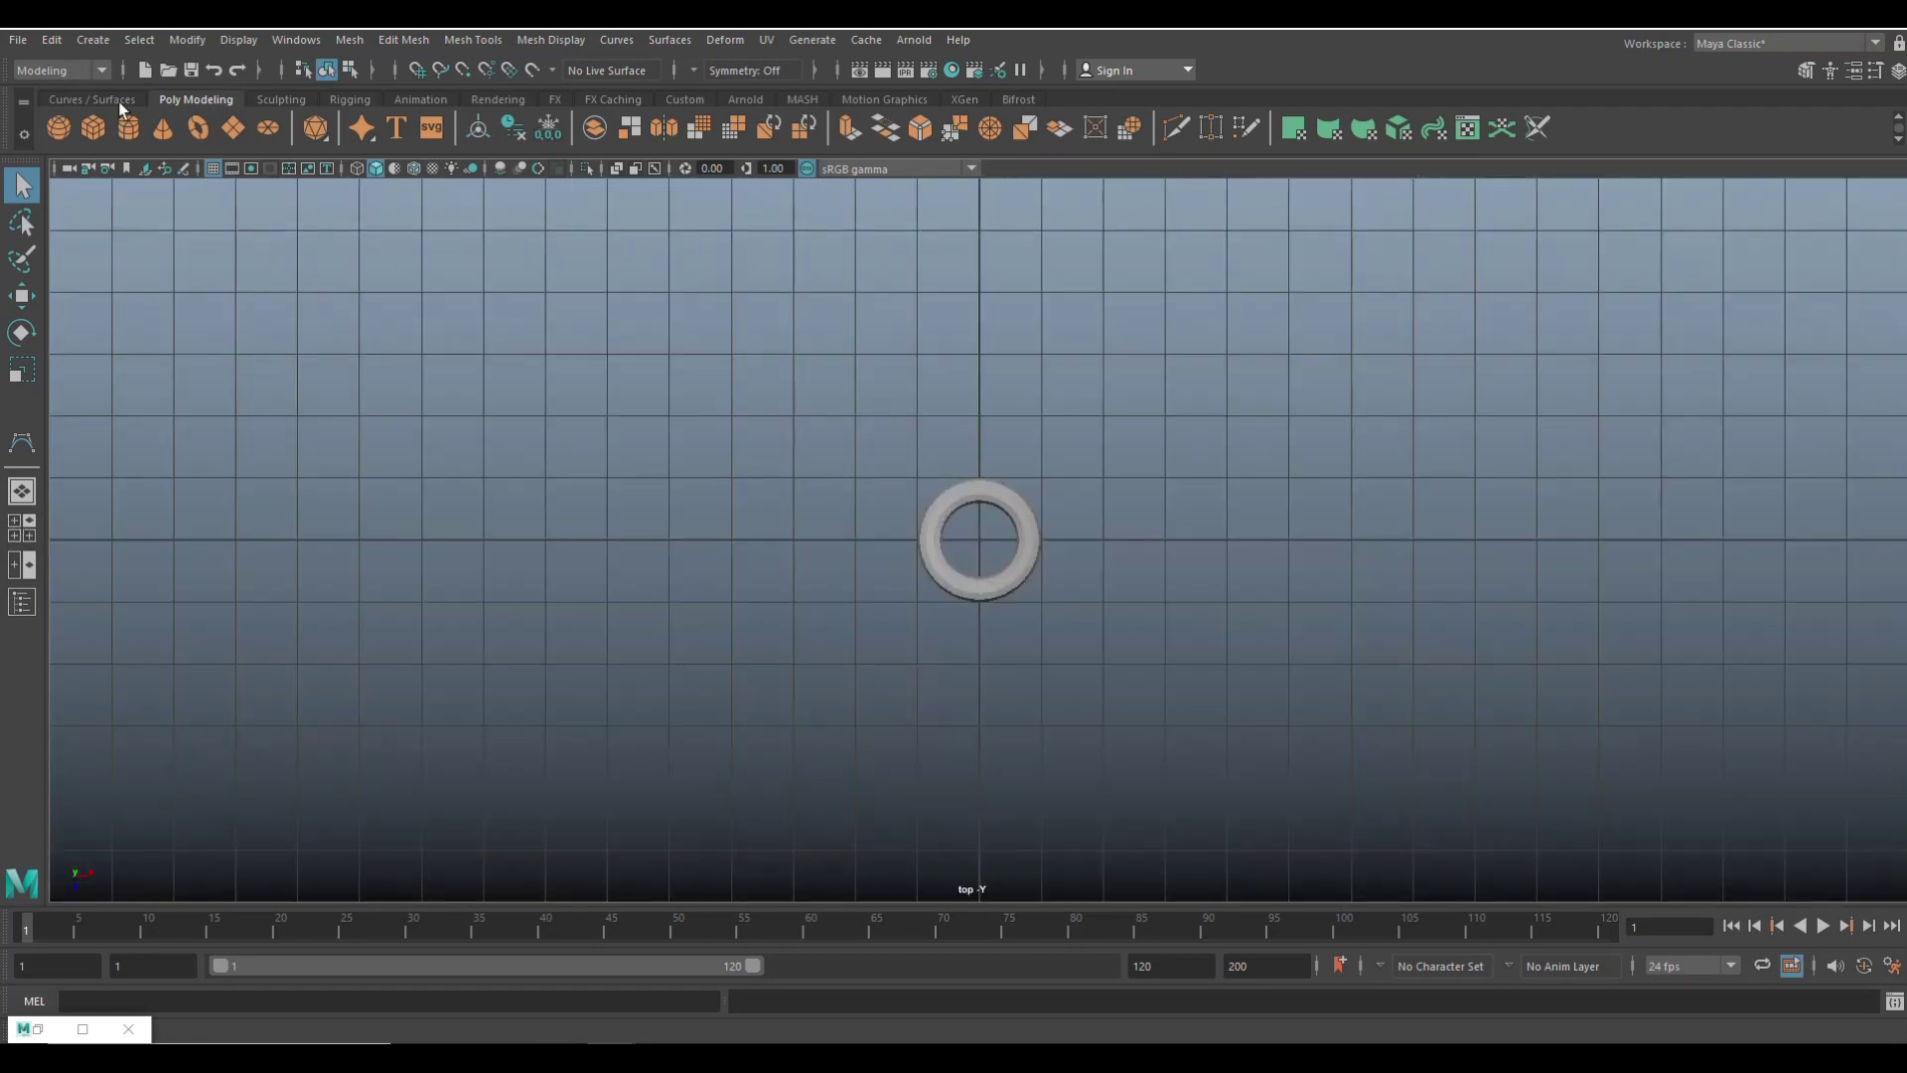
pyautogui.click(89, 40)
pyautogui.moveTo(219, 187)
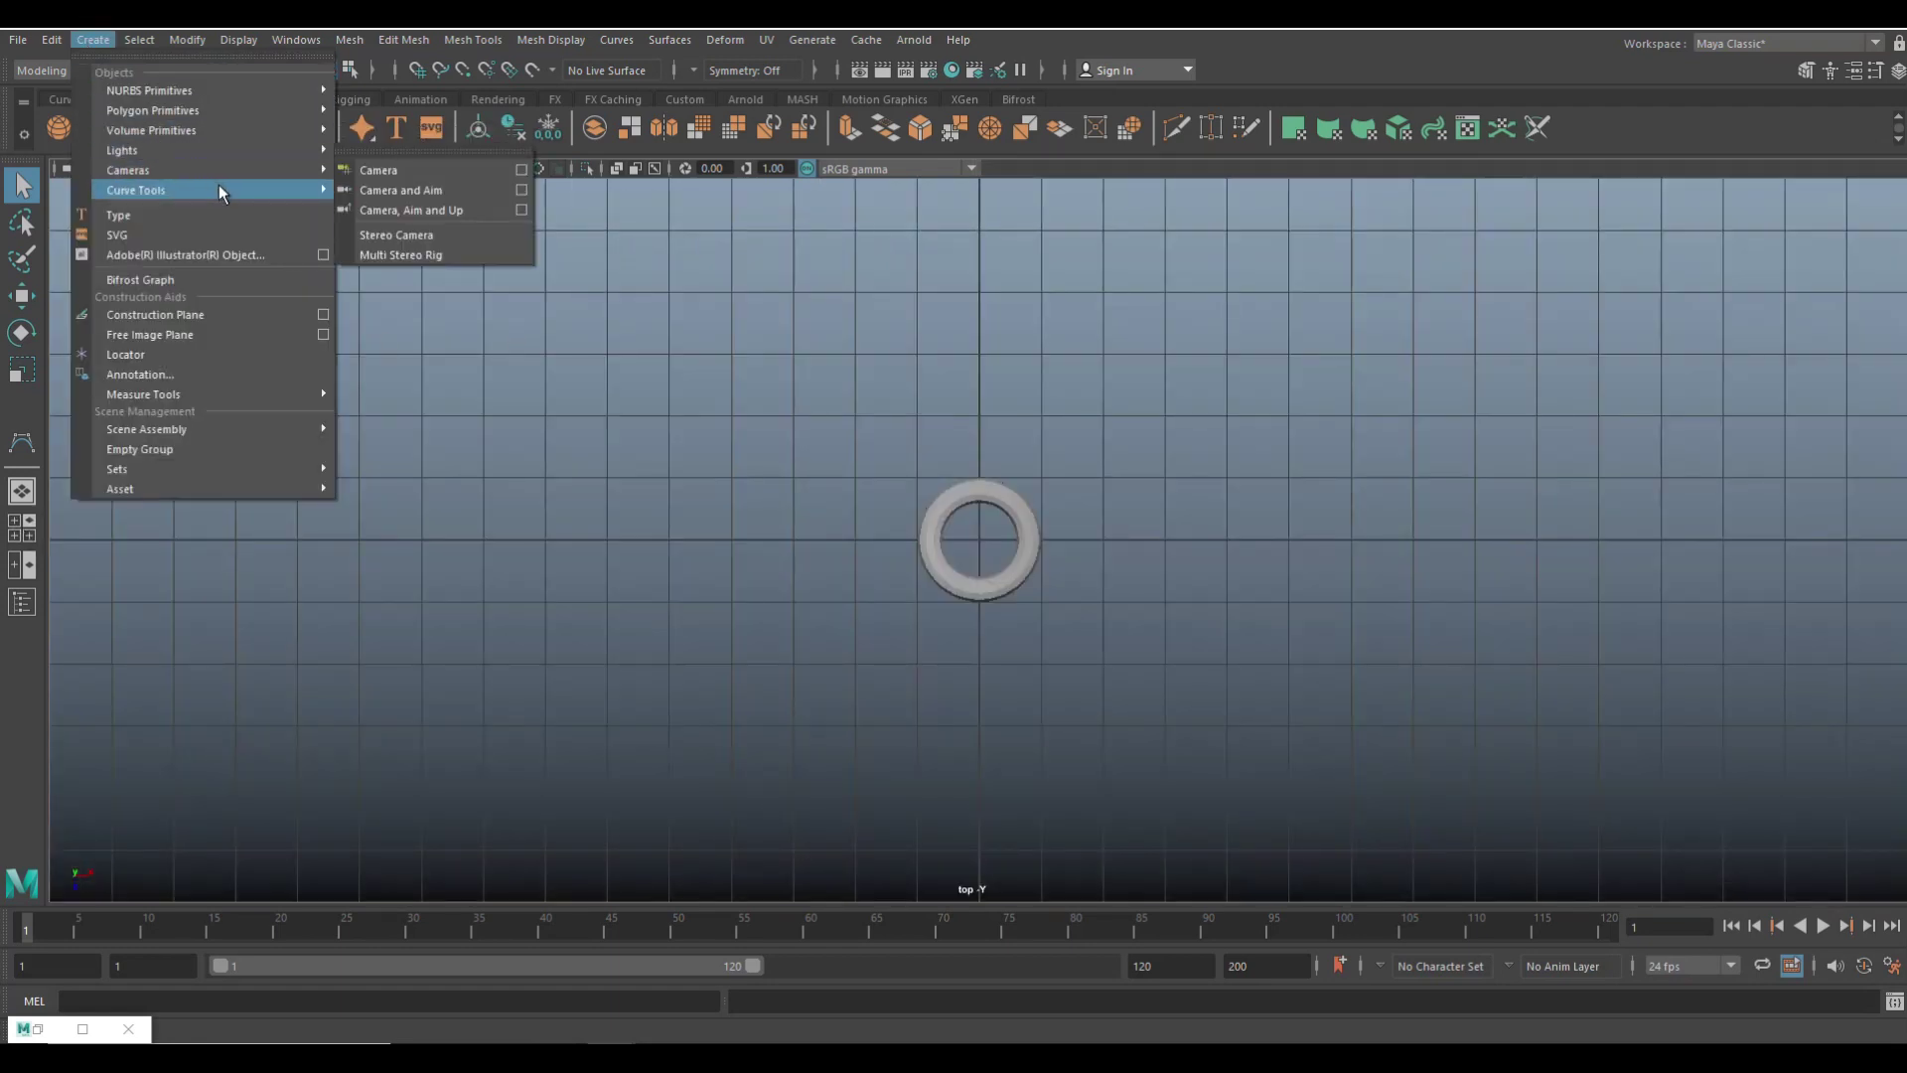
pyautogui.click(426, 190)
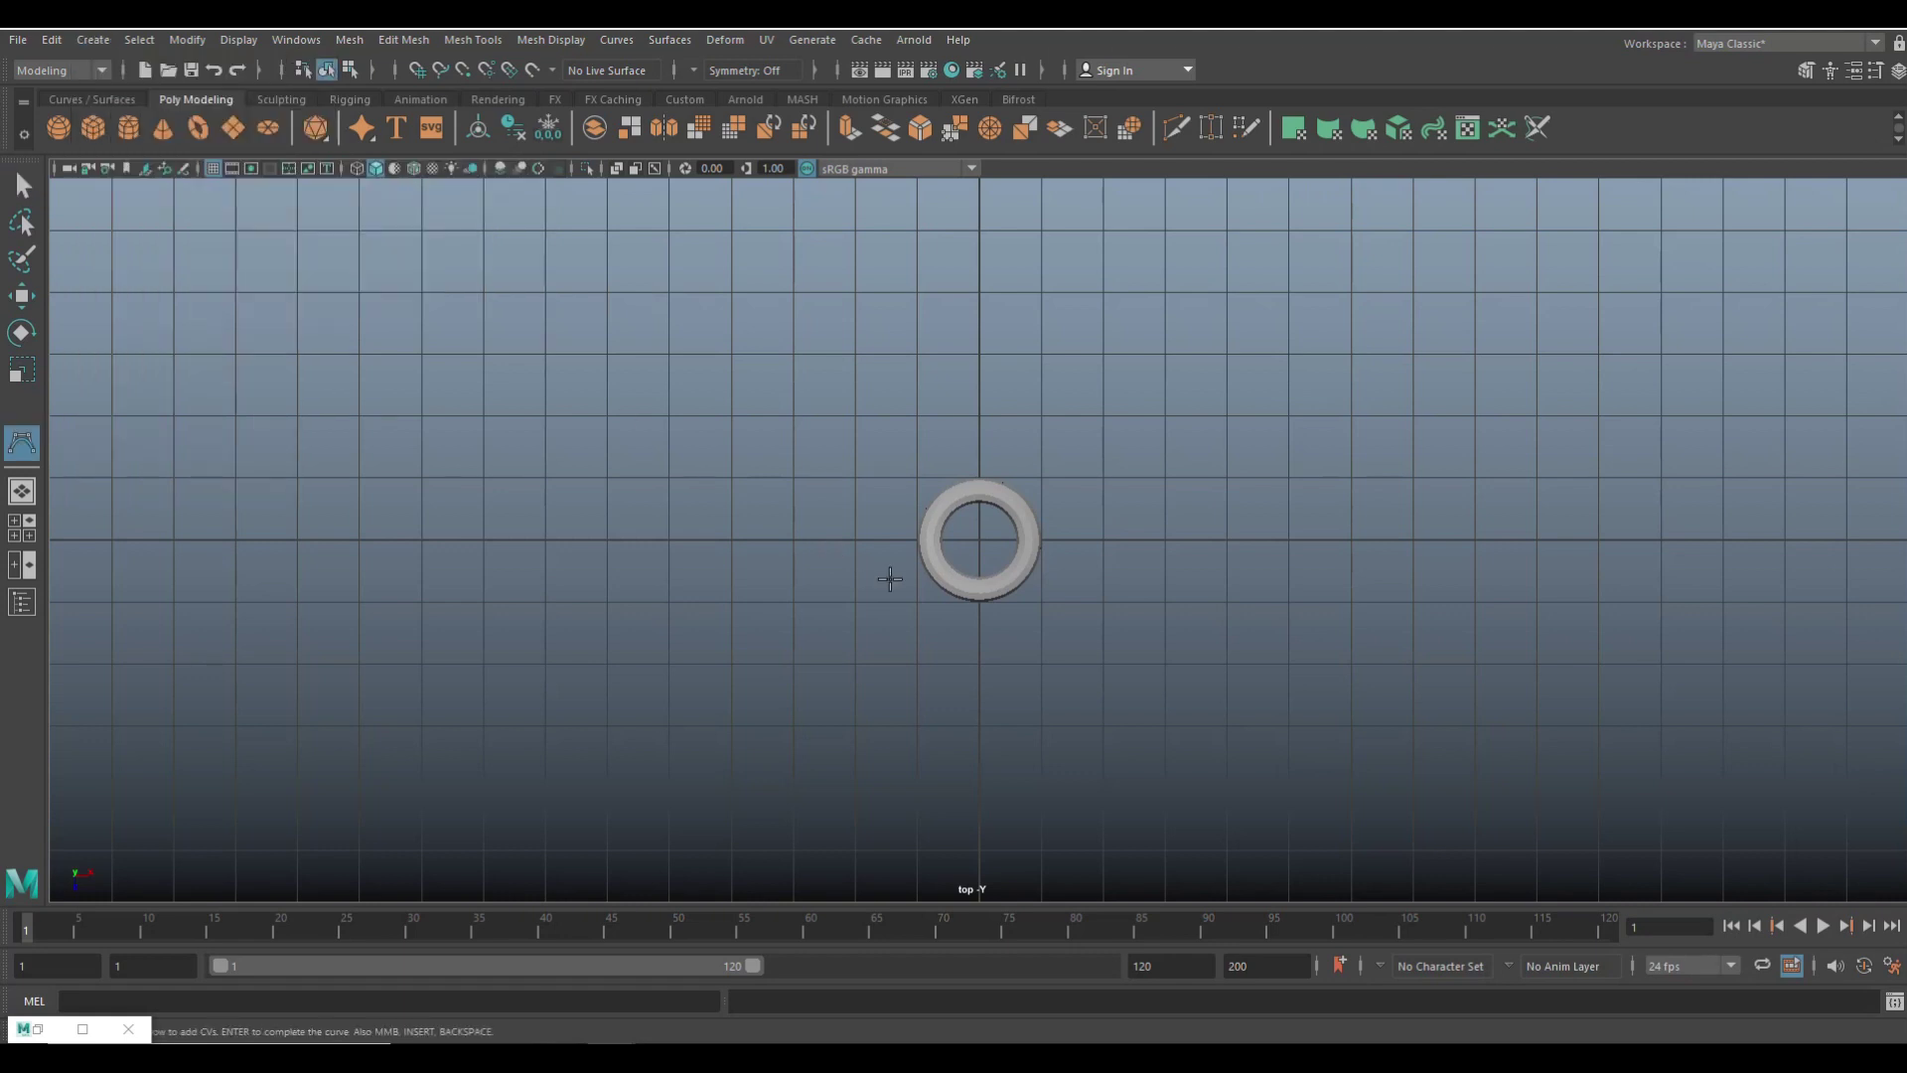
# - Place CV points from below the spring, up its left side and rightward above it
pyautogui.click(899, 707)
pyautogui.click(753, 667)
pyautogui.click(730, 577)
pyautogui.click(742, 449)
pyautogui.click(825, 385)
pyautogui.click(944, 378)
pyautogui.click(1067, 375)
pyautogui.click(1164, 355)
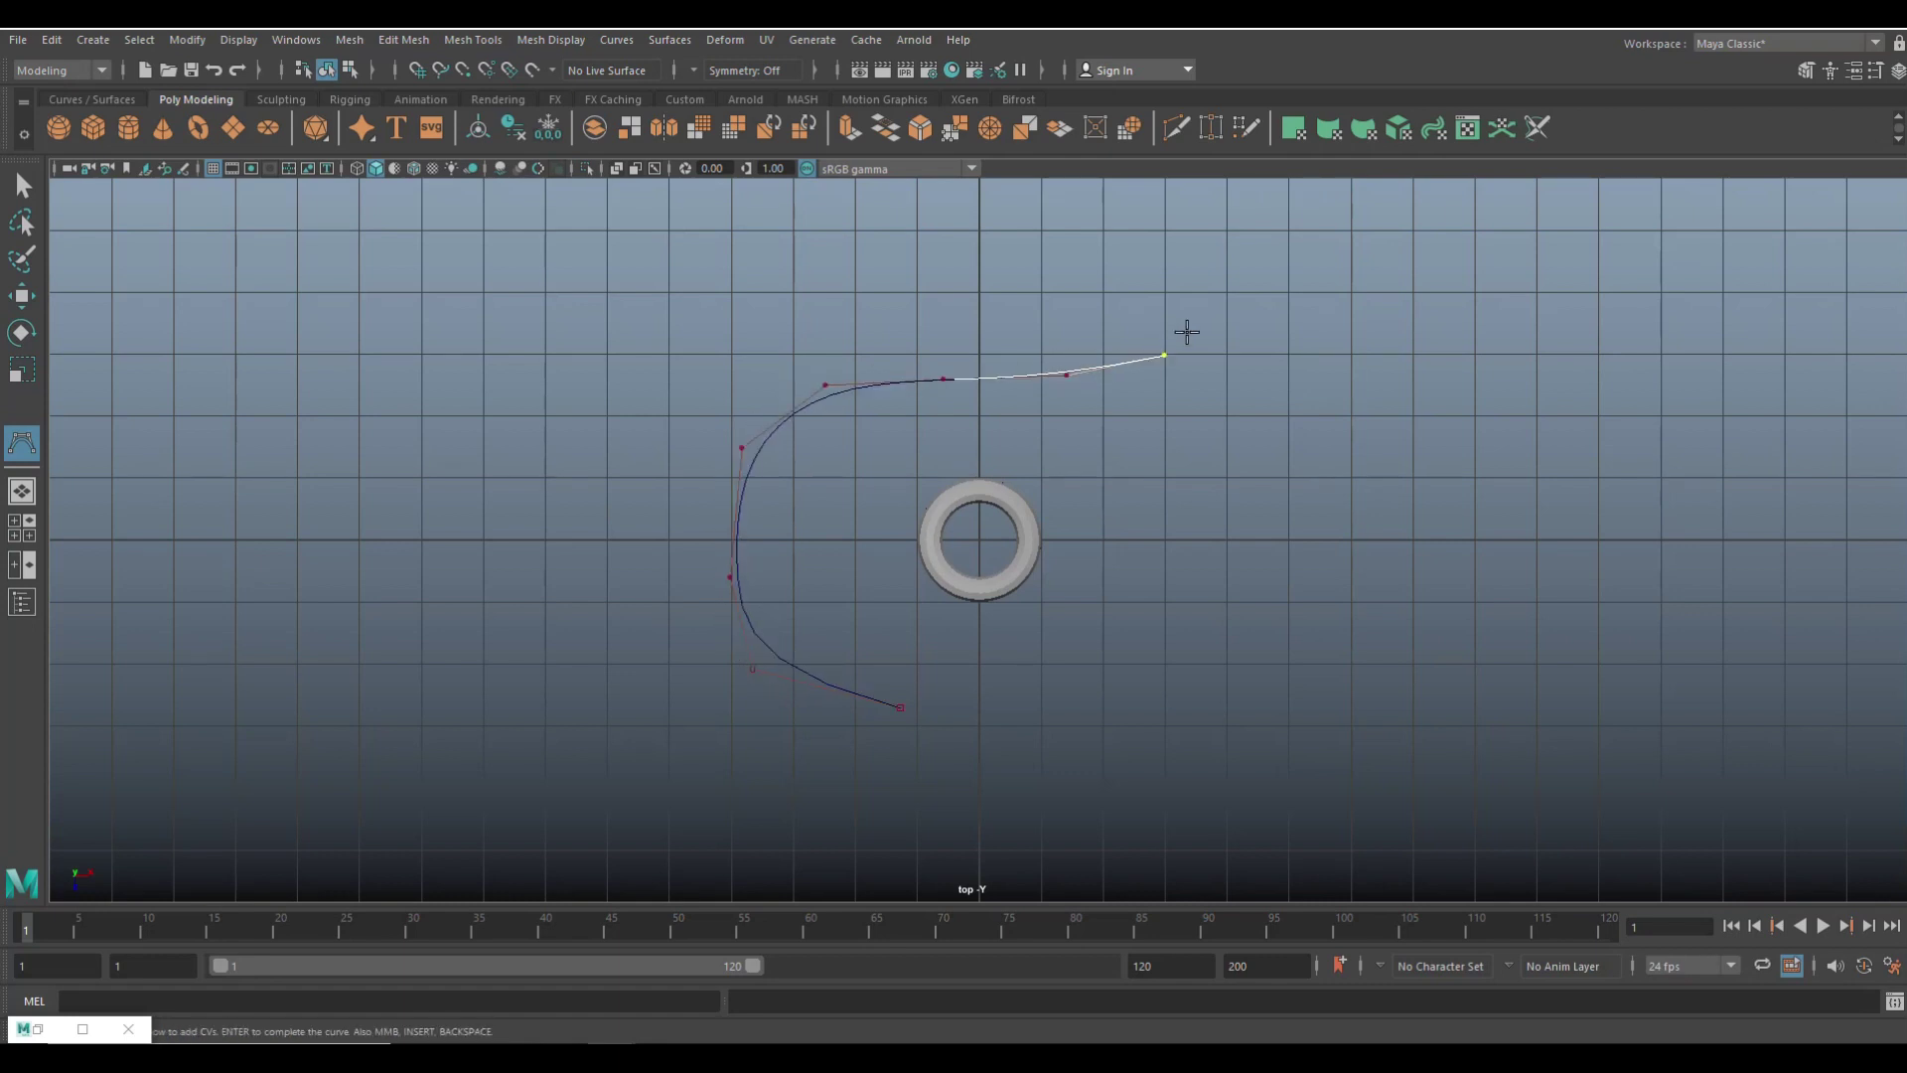
pyautogui.click(1206, 282)
# - Continue the curve upward, loop its top back left and curl the end downward
pyautogui.scroll(-3, 1187, 327)
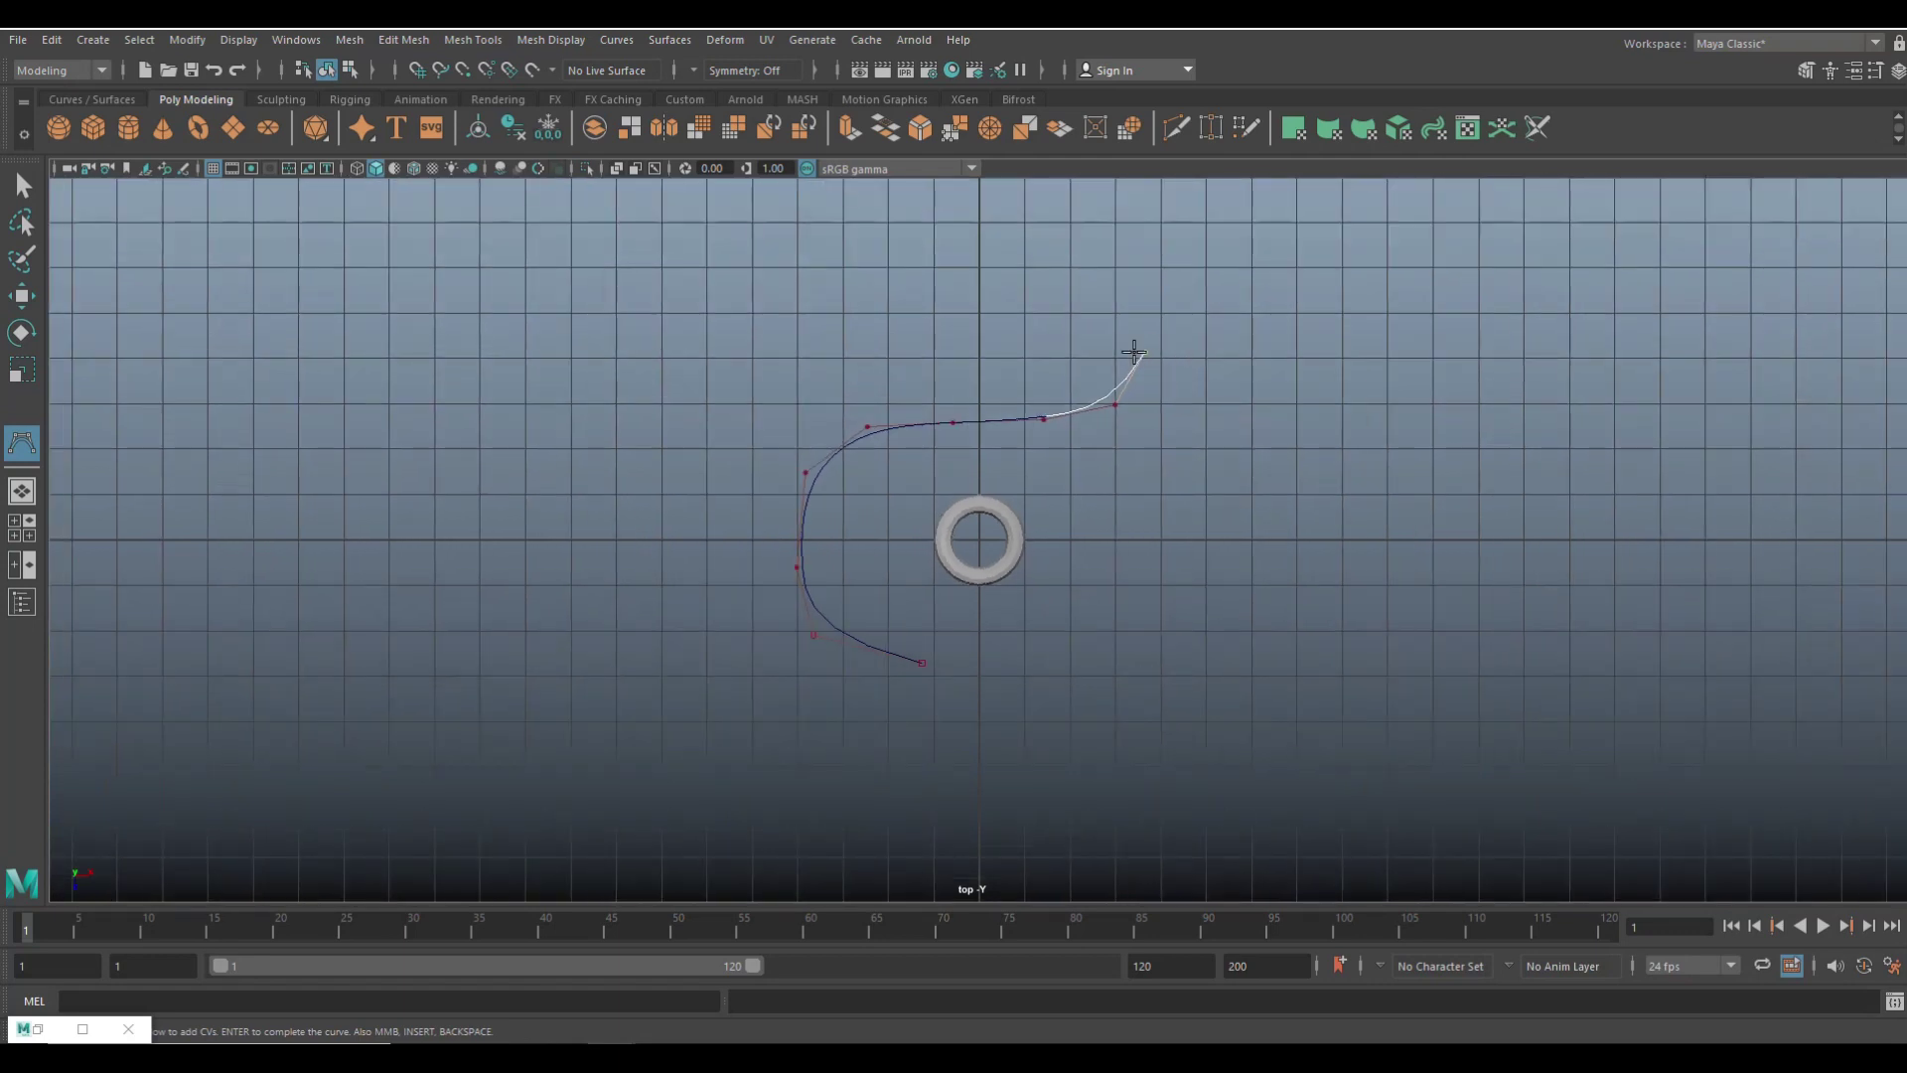
pyautogui.click(1152, 302)
pyautogui.click(1142, 243)
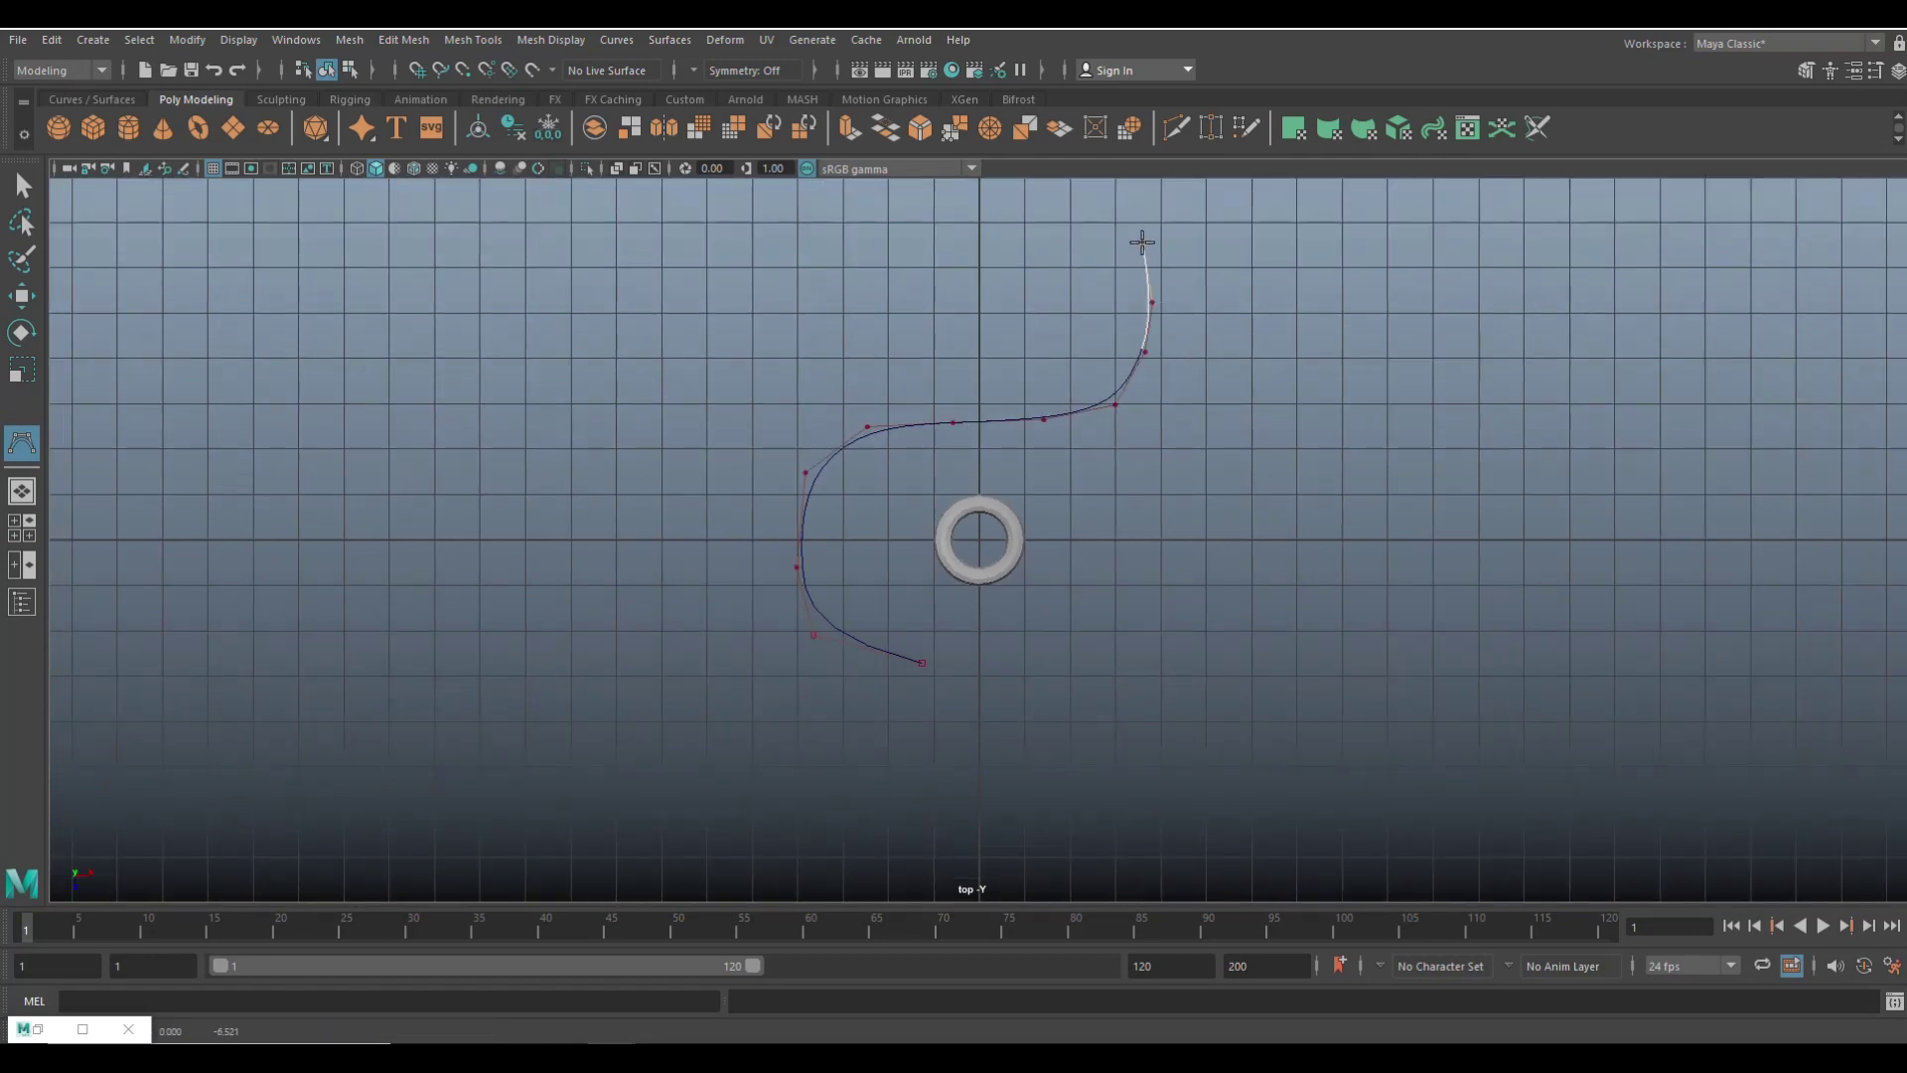
pyautogui.click(1077, 214)
pyautogui.click(995, 205)
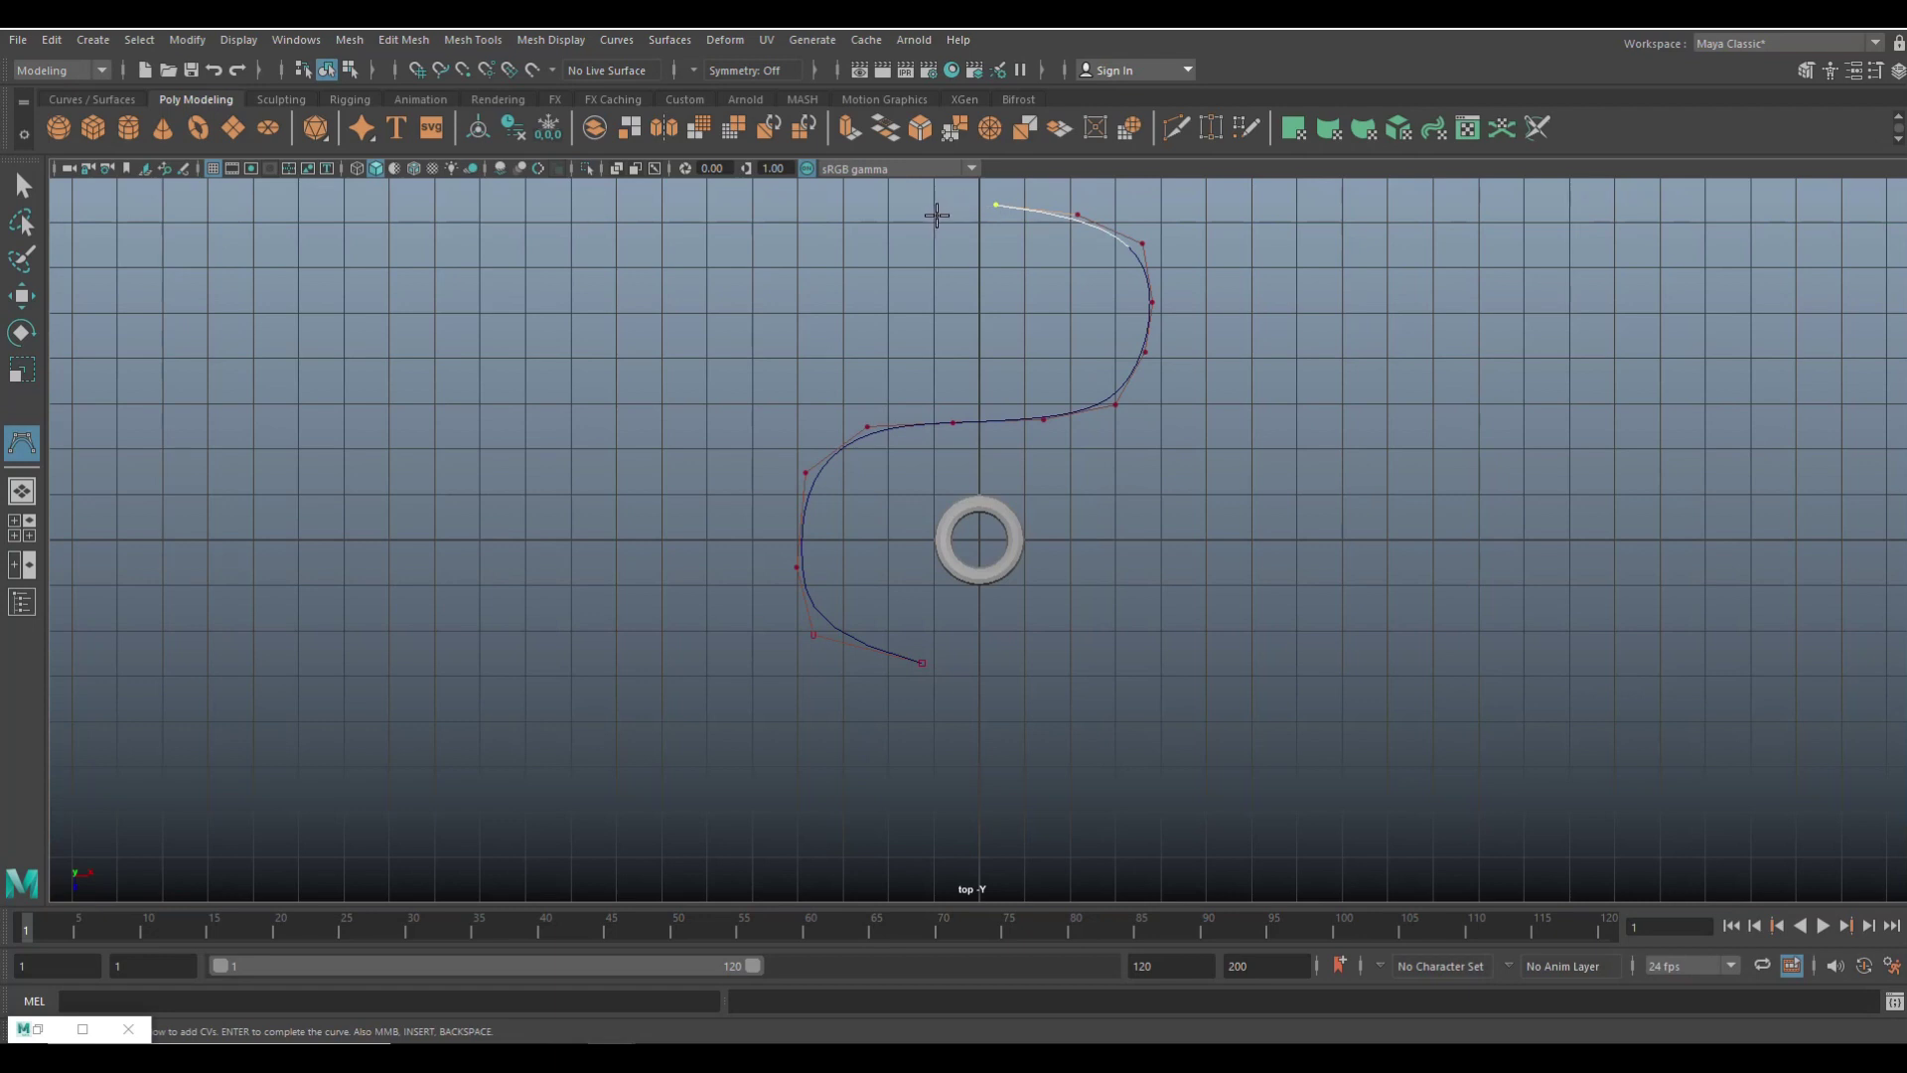
pyautogui.click(935, 216)
pyautogui.click(921, 248)
# - Finish the curve, return to the perspective view, and select the spring then the S-curve
pyautogui.press('q')
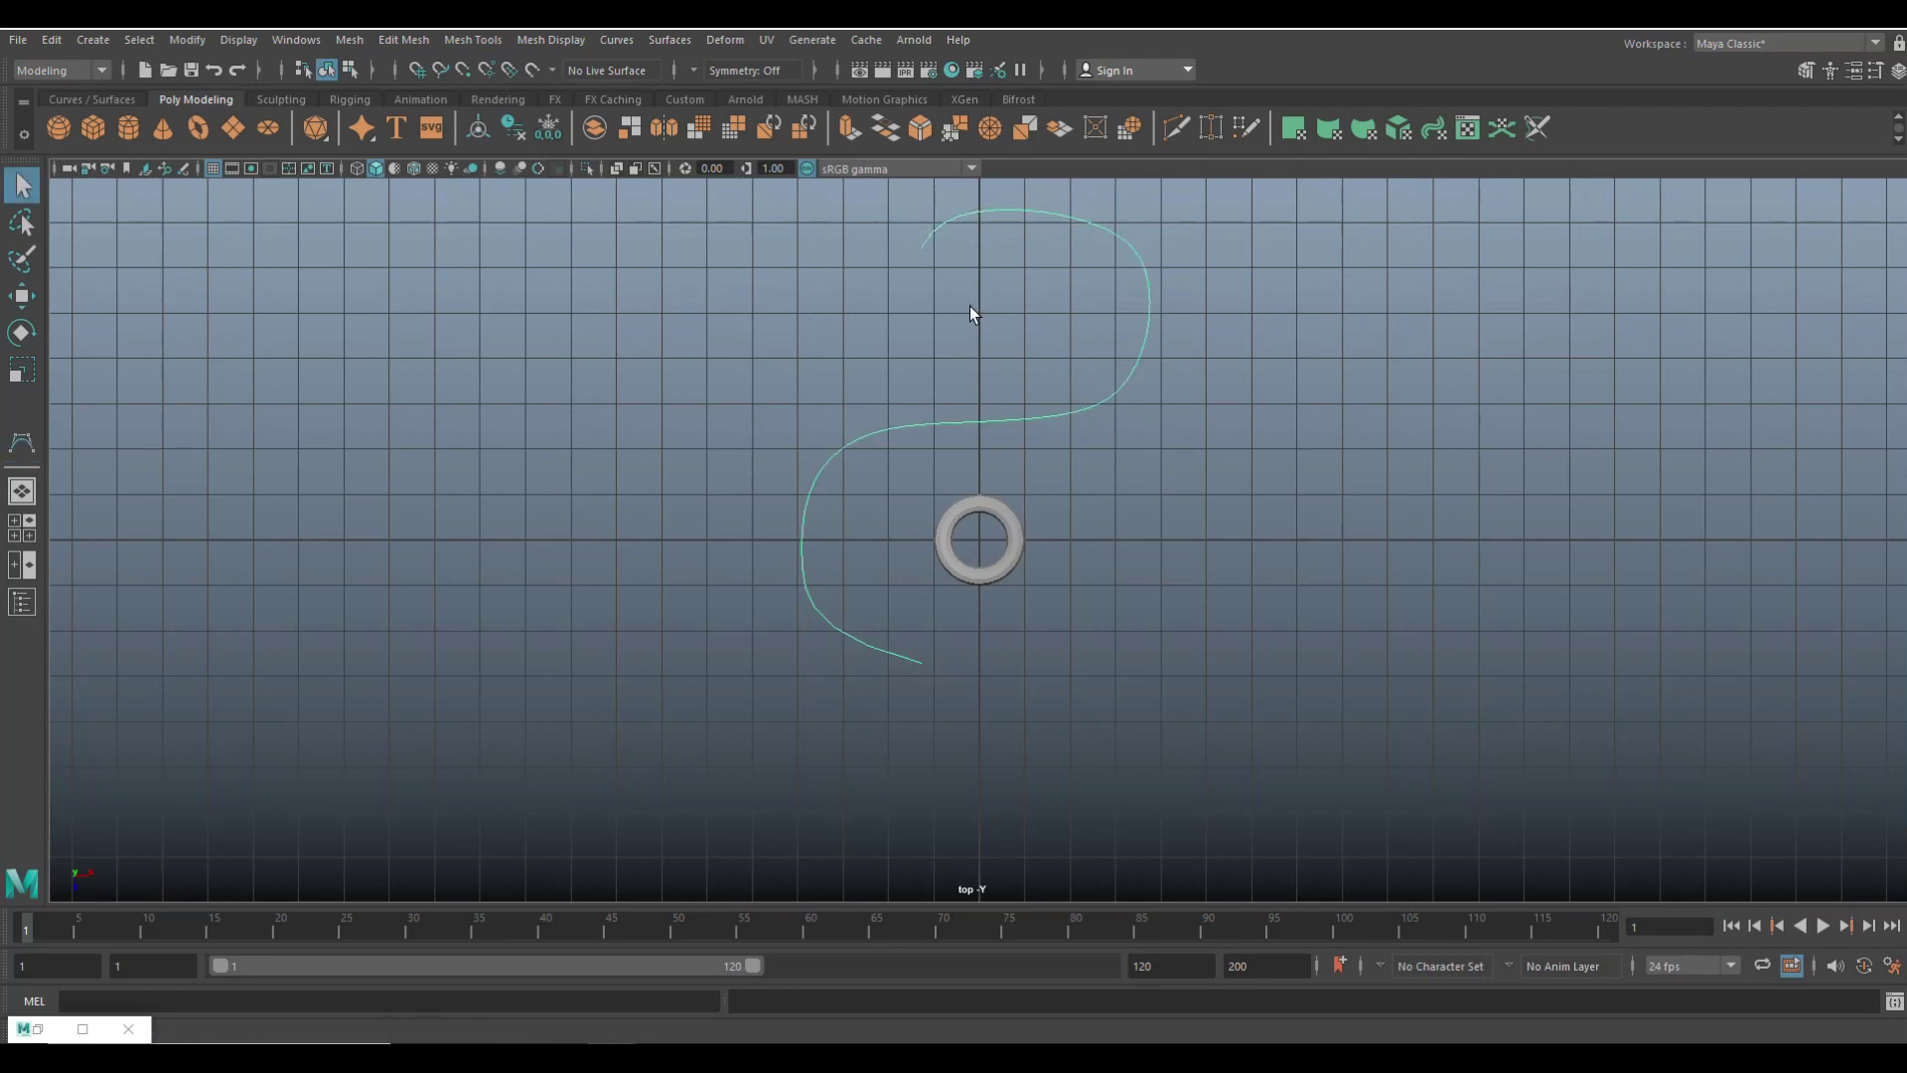
pyautogui.click(22, 527)
pyautogui.press('space')
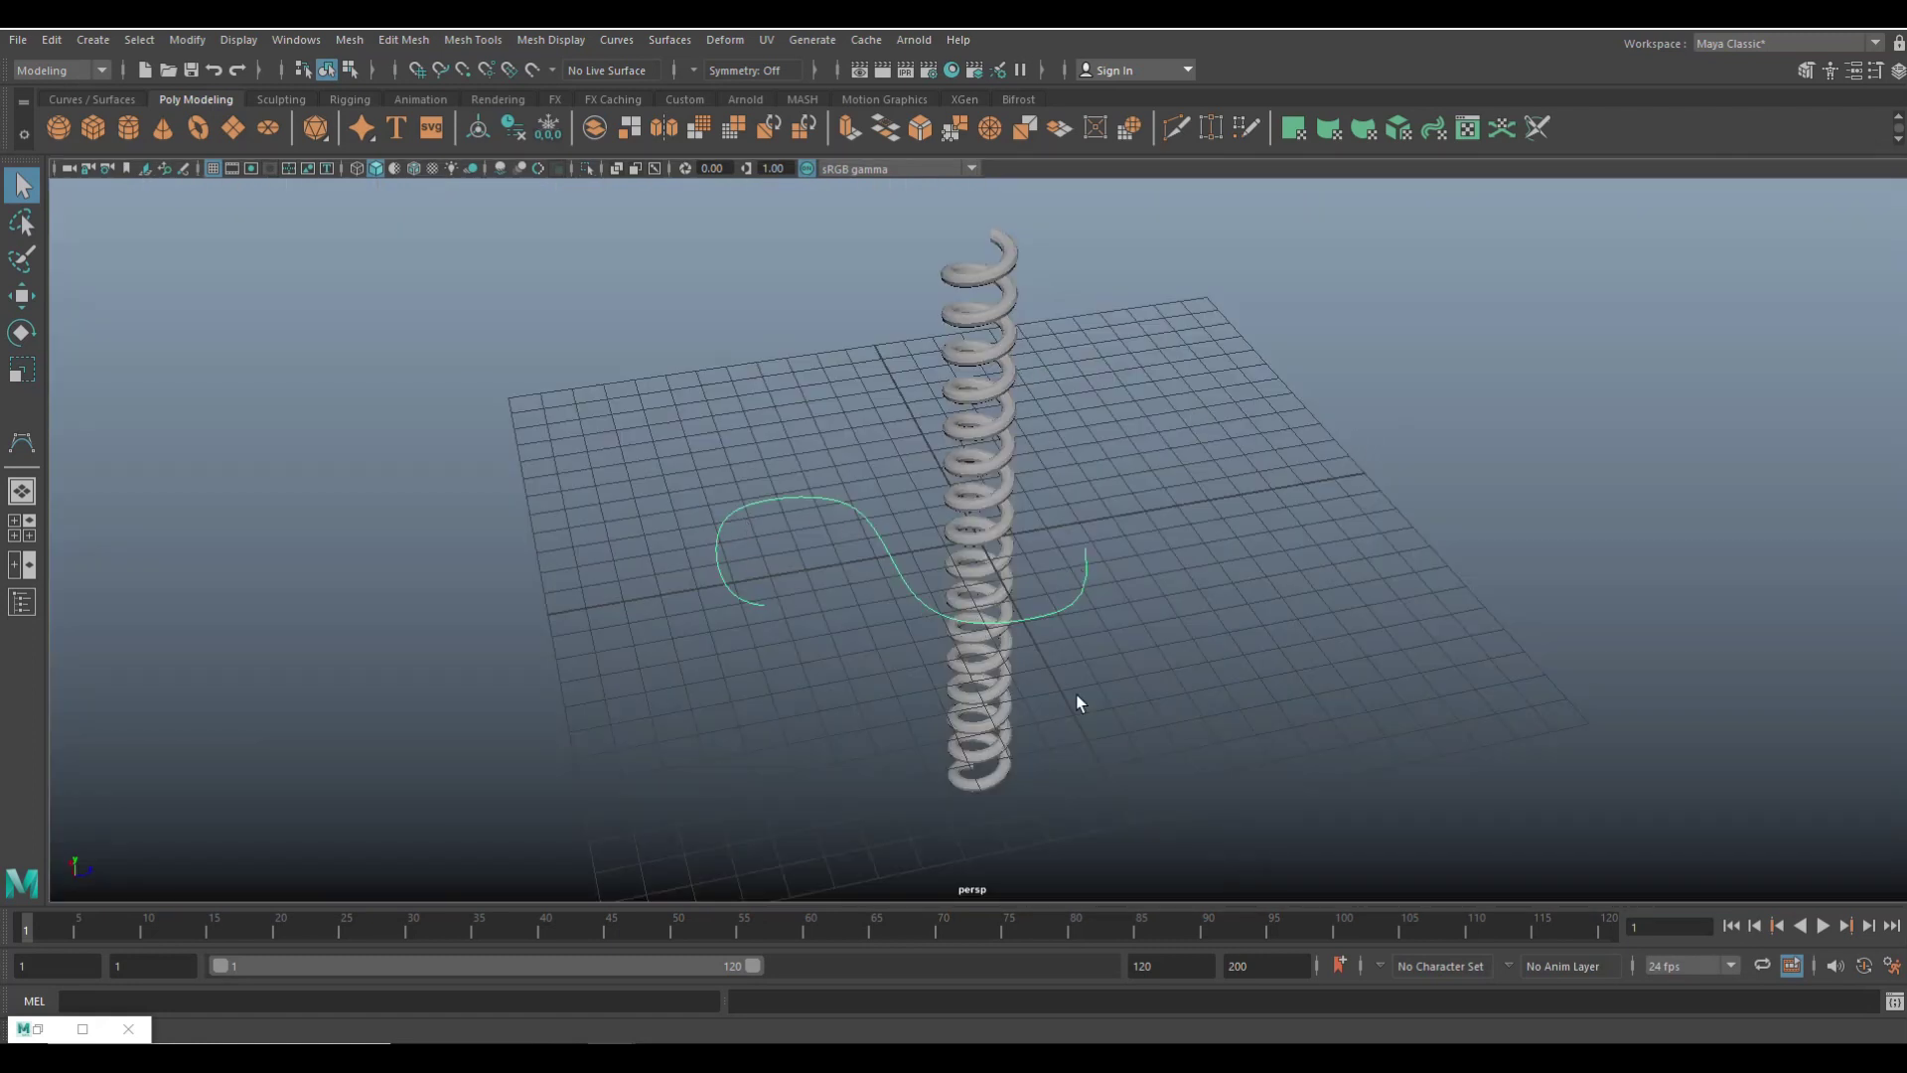
pyautogui.keyDown('alt'); pyautogui.moveTo(1077, 703); pyautogui.dragTo(1015, 707); pyautogui.keyUp('alt')
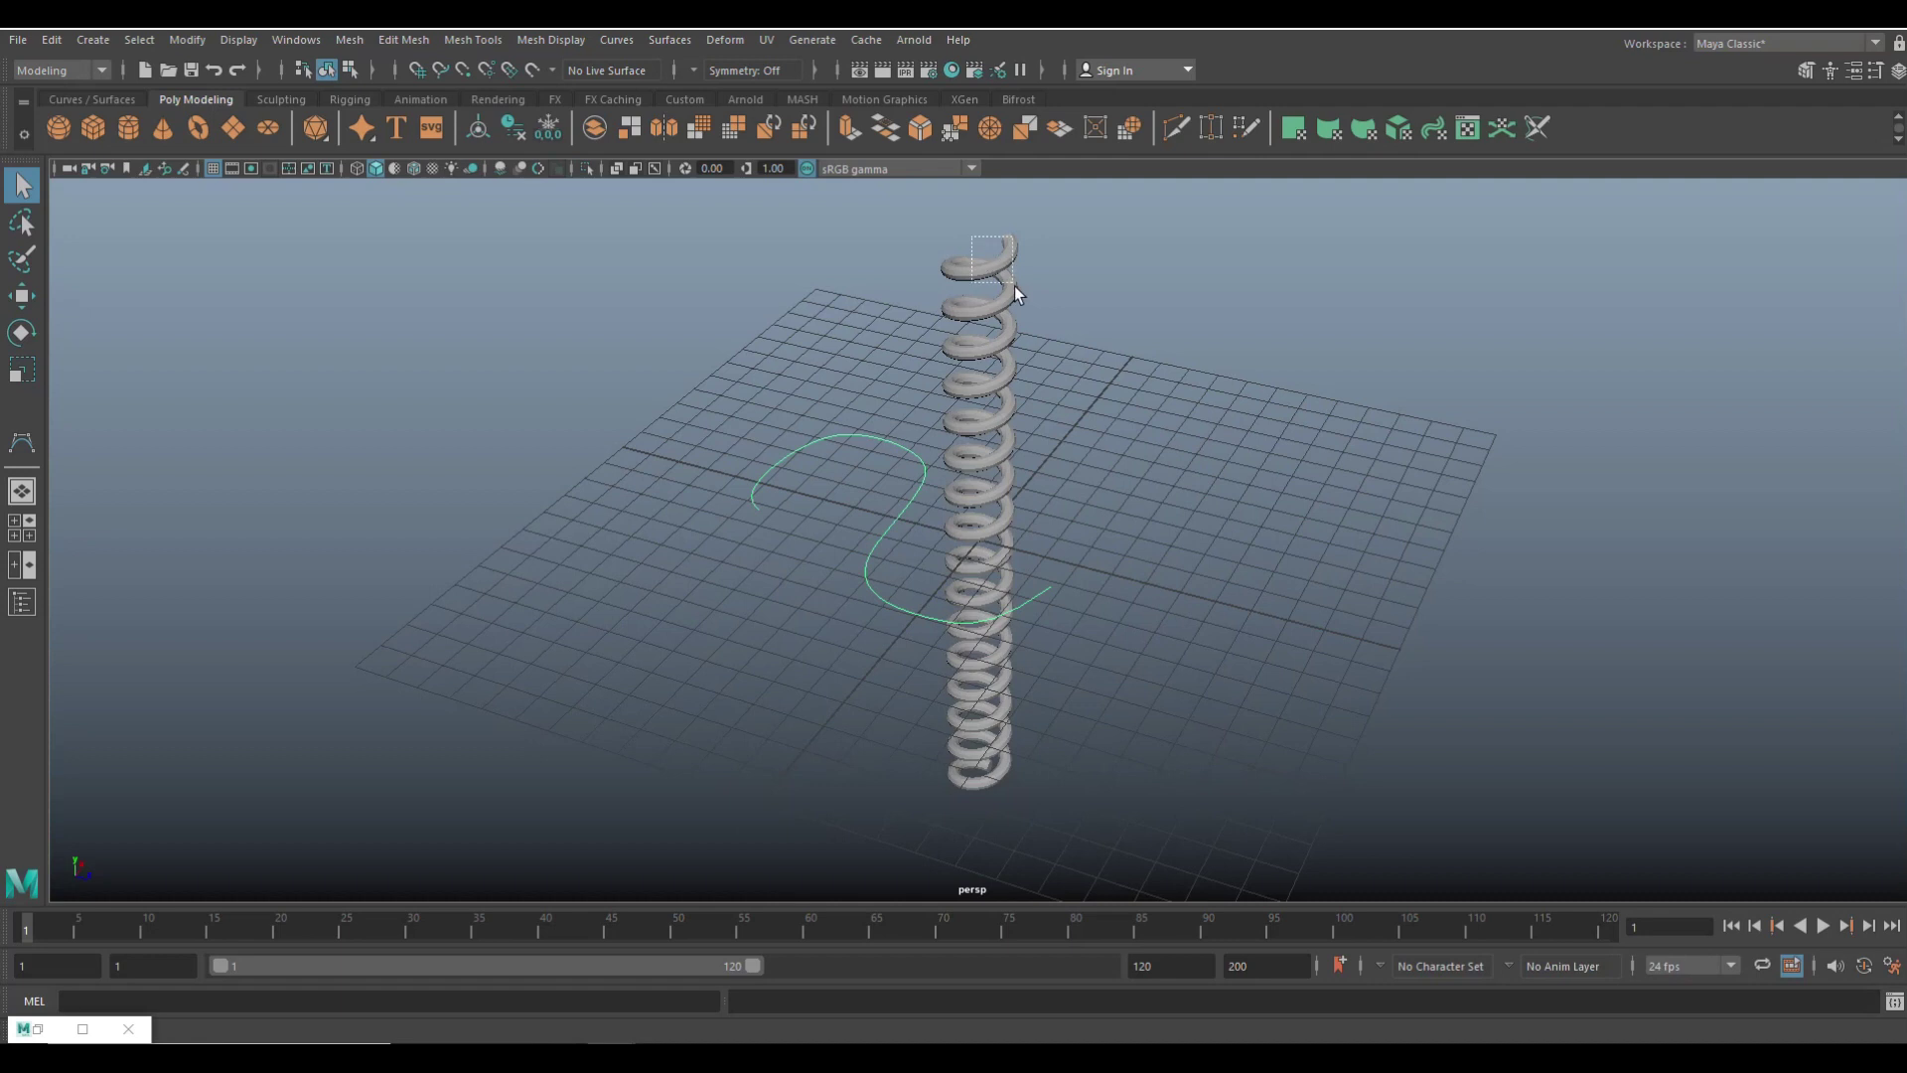
pyautogui.moveTo(1015, 286); pyautogui.dragTo(1017, 290)
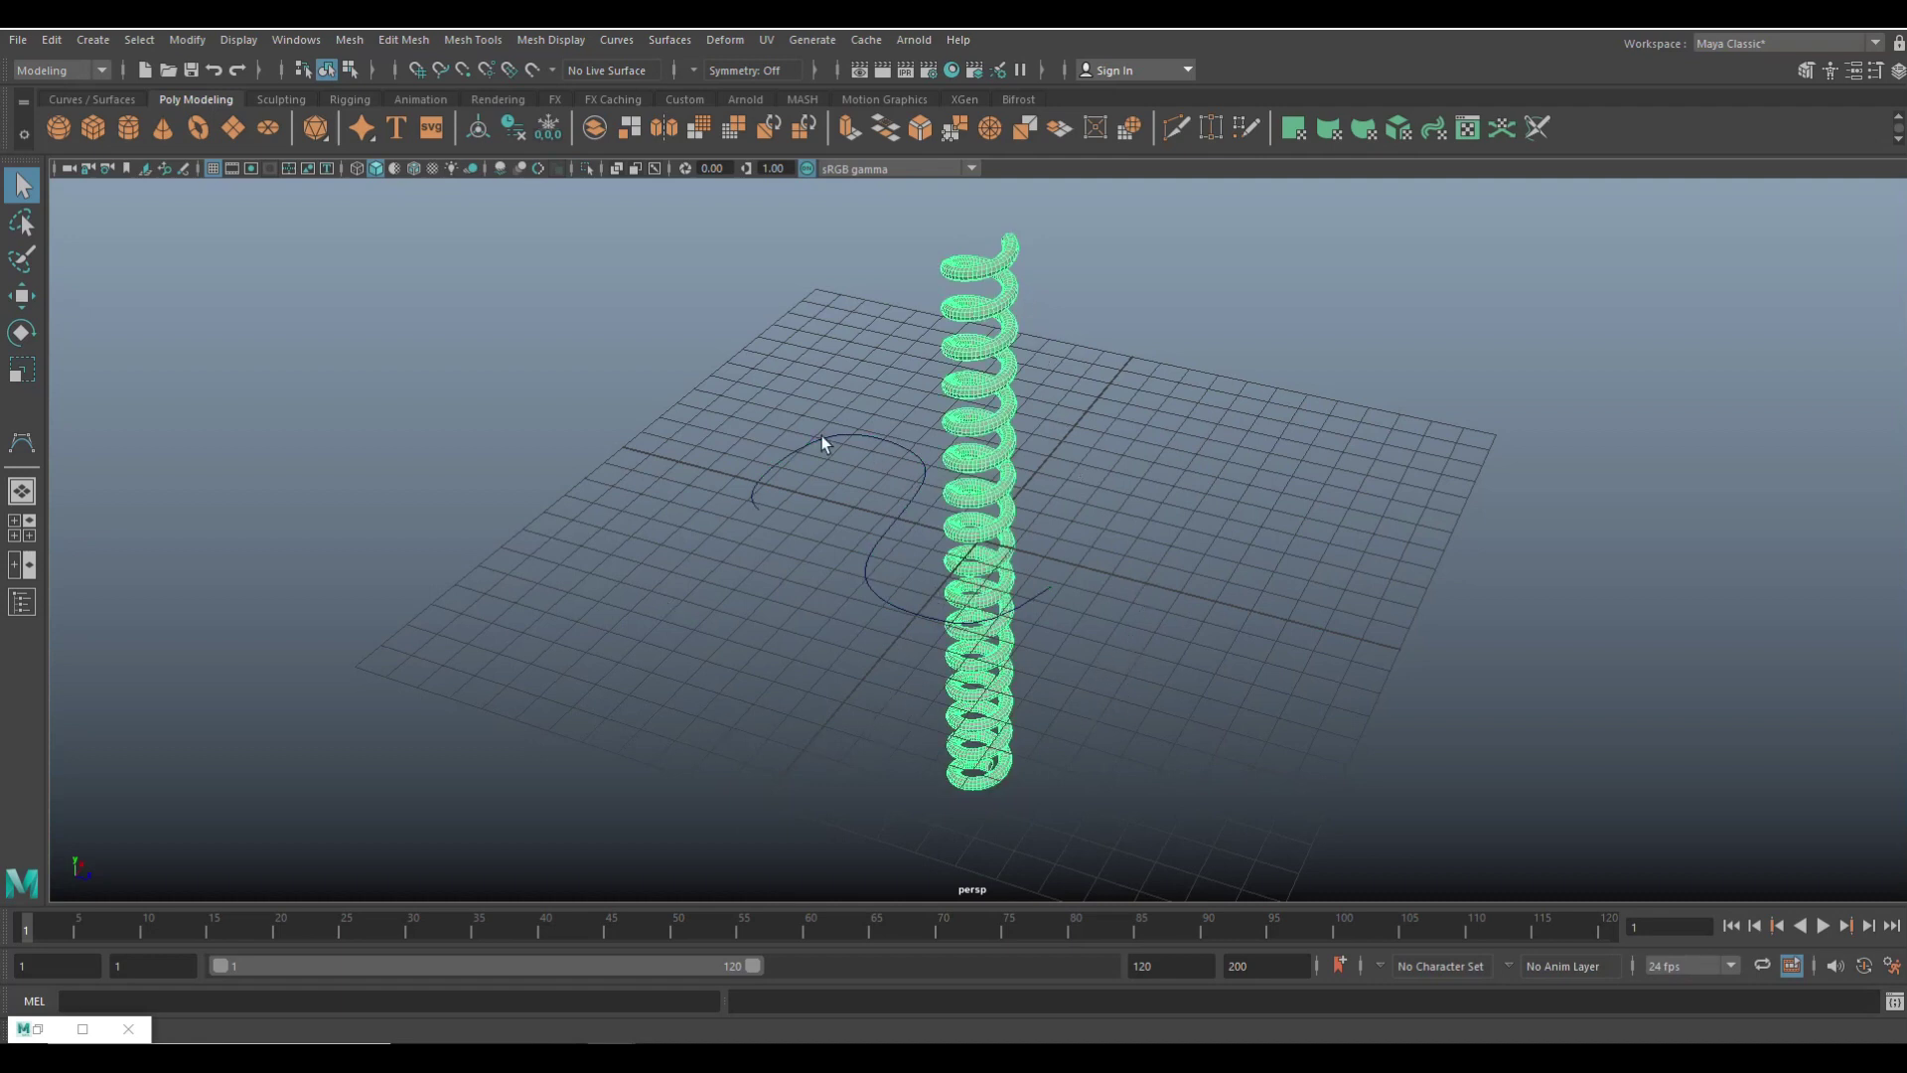
pyautogui.moveTo(800, 472); pyautogui.dragTo(804, 479)
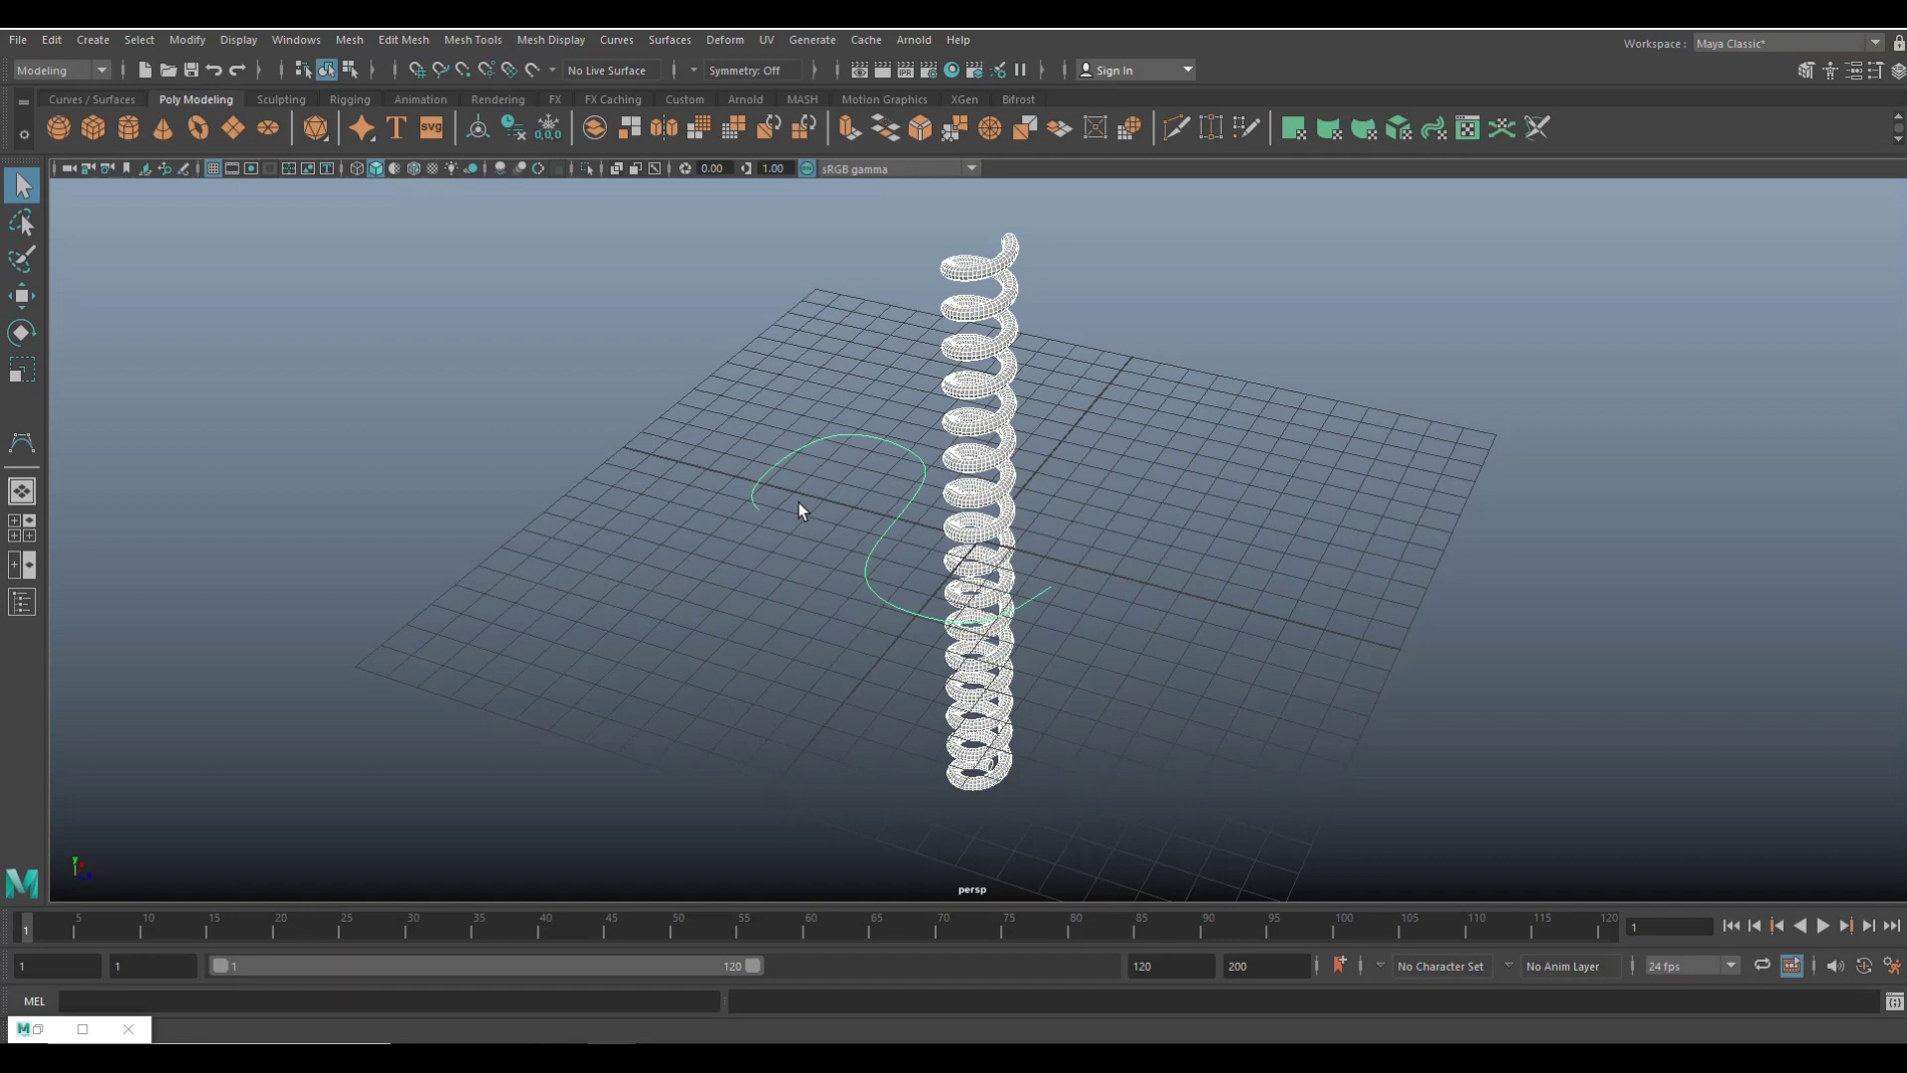
# - Switch the menu set to Animation and open Constrain > Motion Paths
pyautogui.click(53, 74)
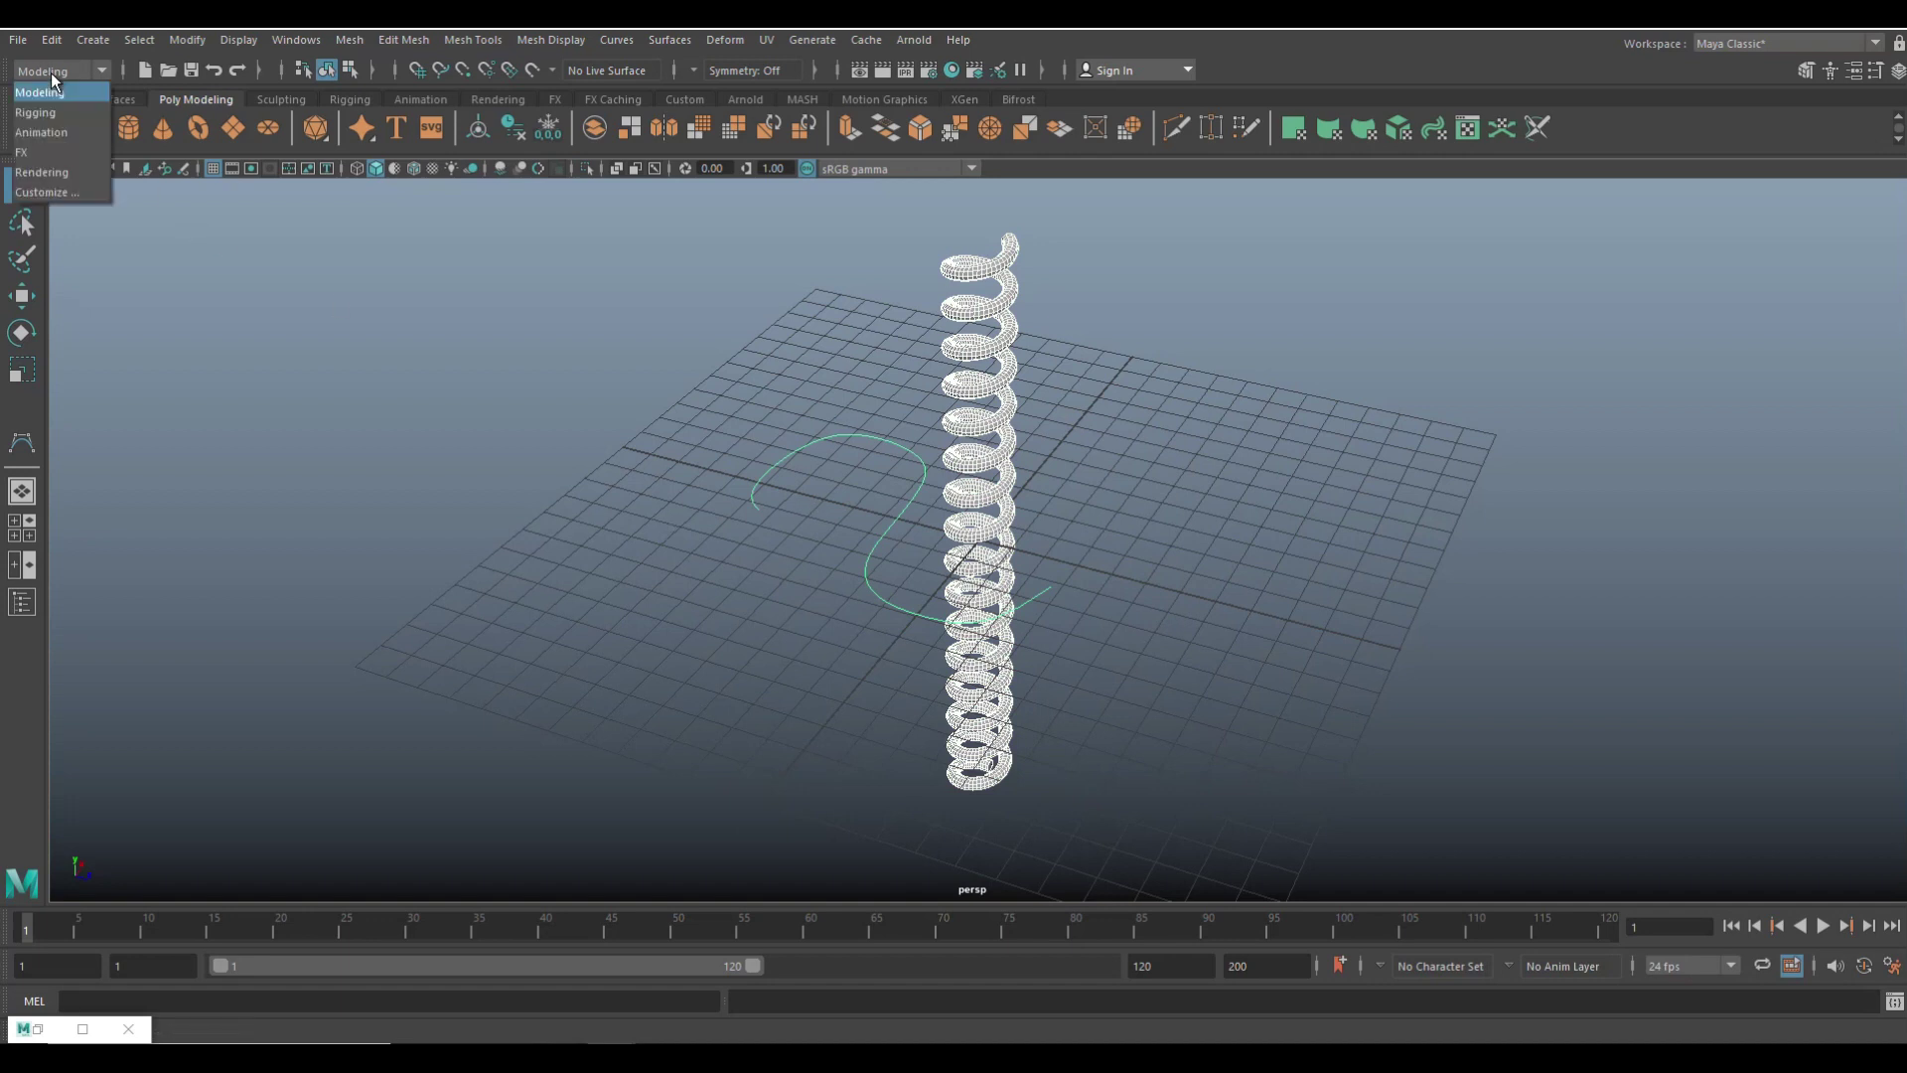
pyautogui.click(70, 132)
pyautogui.click(609, 40)
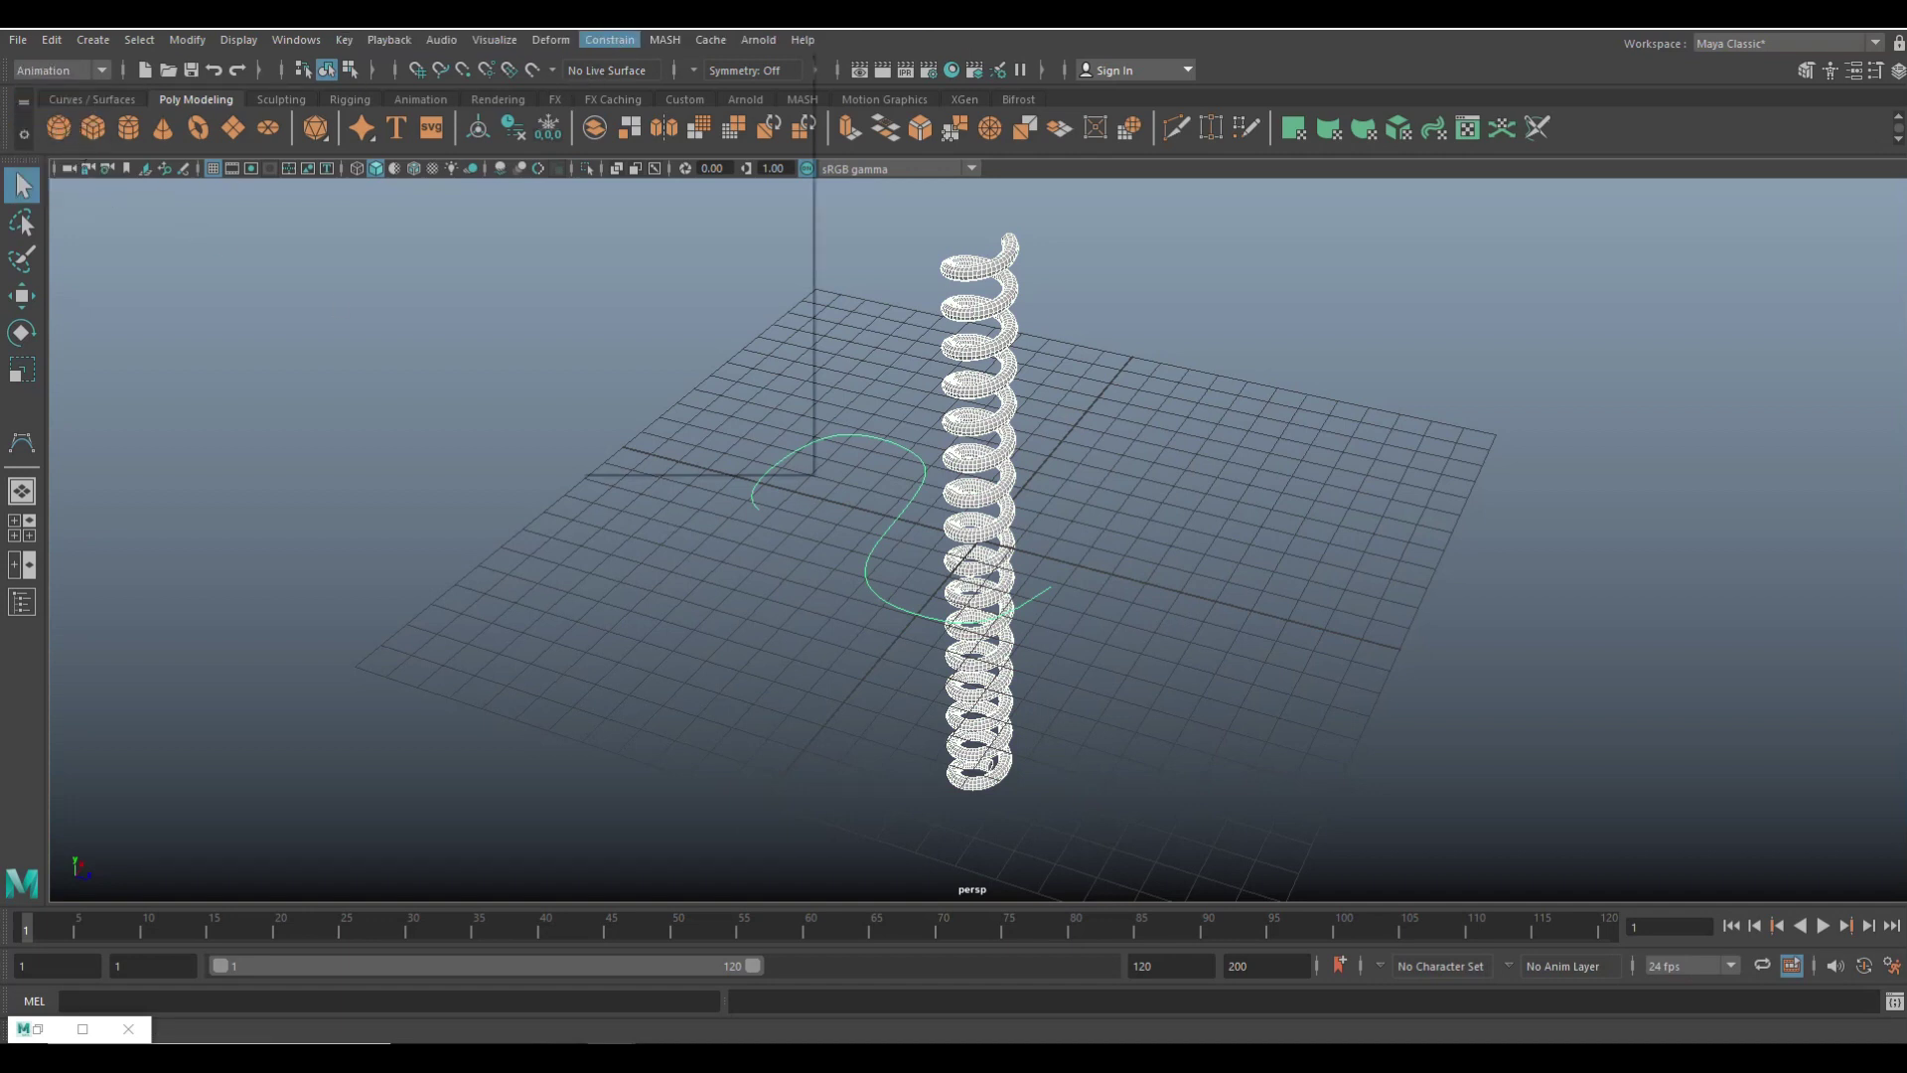
pyautogui.moveTo(718, 240)
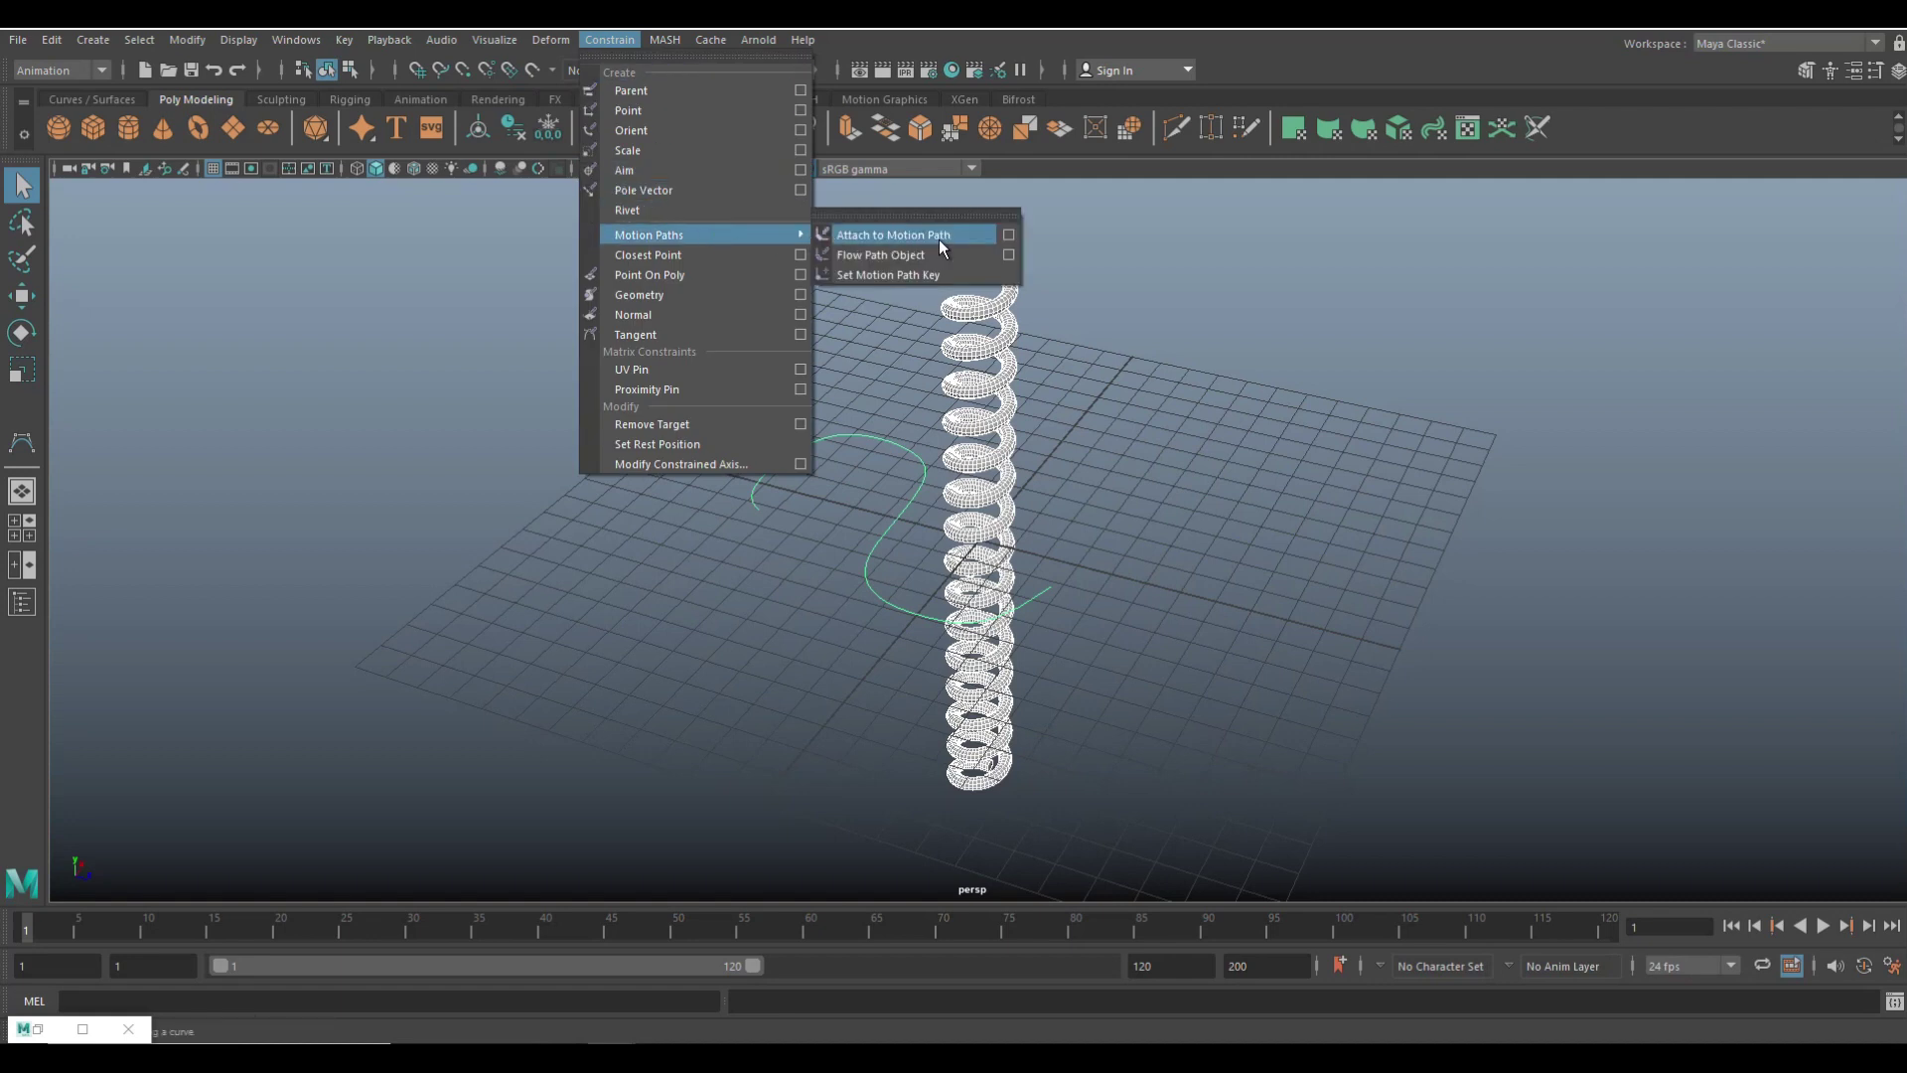
# - Attach the spring to the S-curve as a motion path with Follow on, Front axis Y, Up axis X
pyautogui.click(1010, 236)
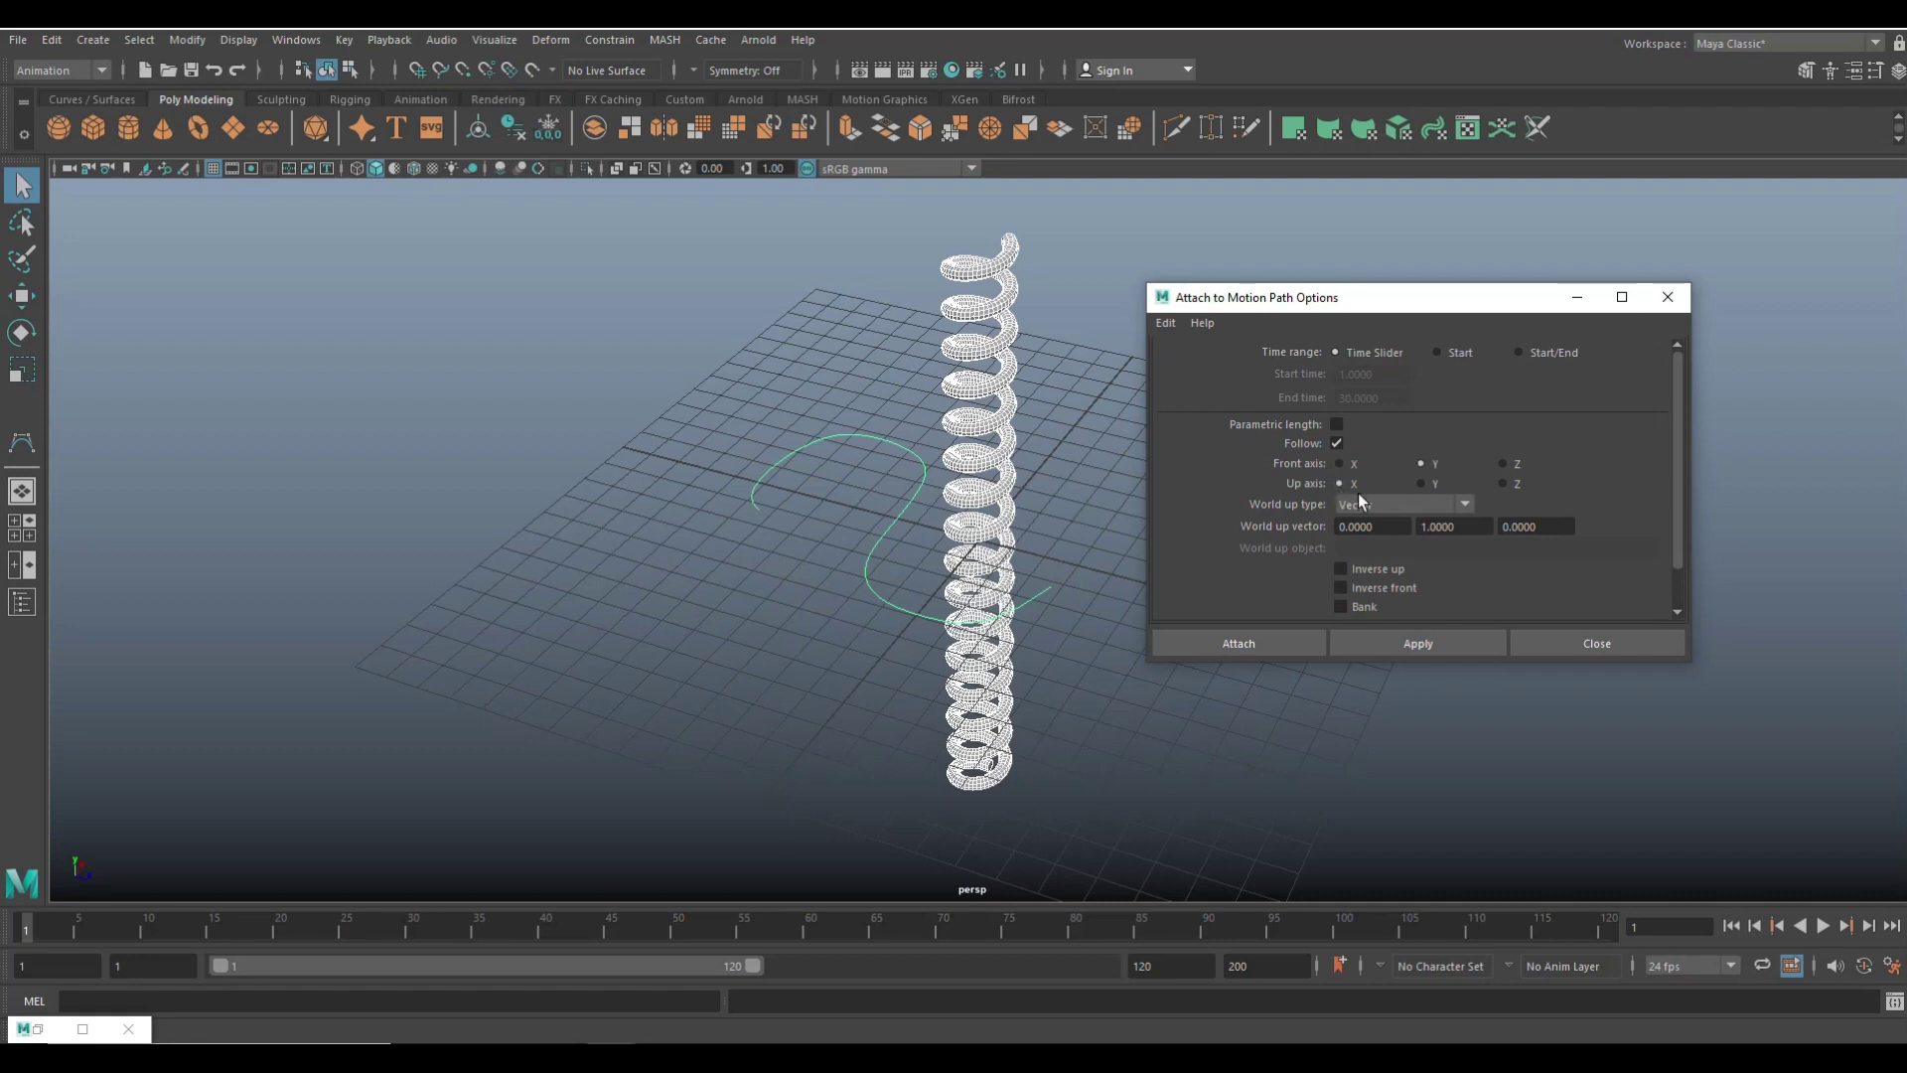
pyautogui.click(1438, 642)
pyautogui.scroll(-2, 792, 750)
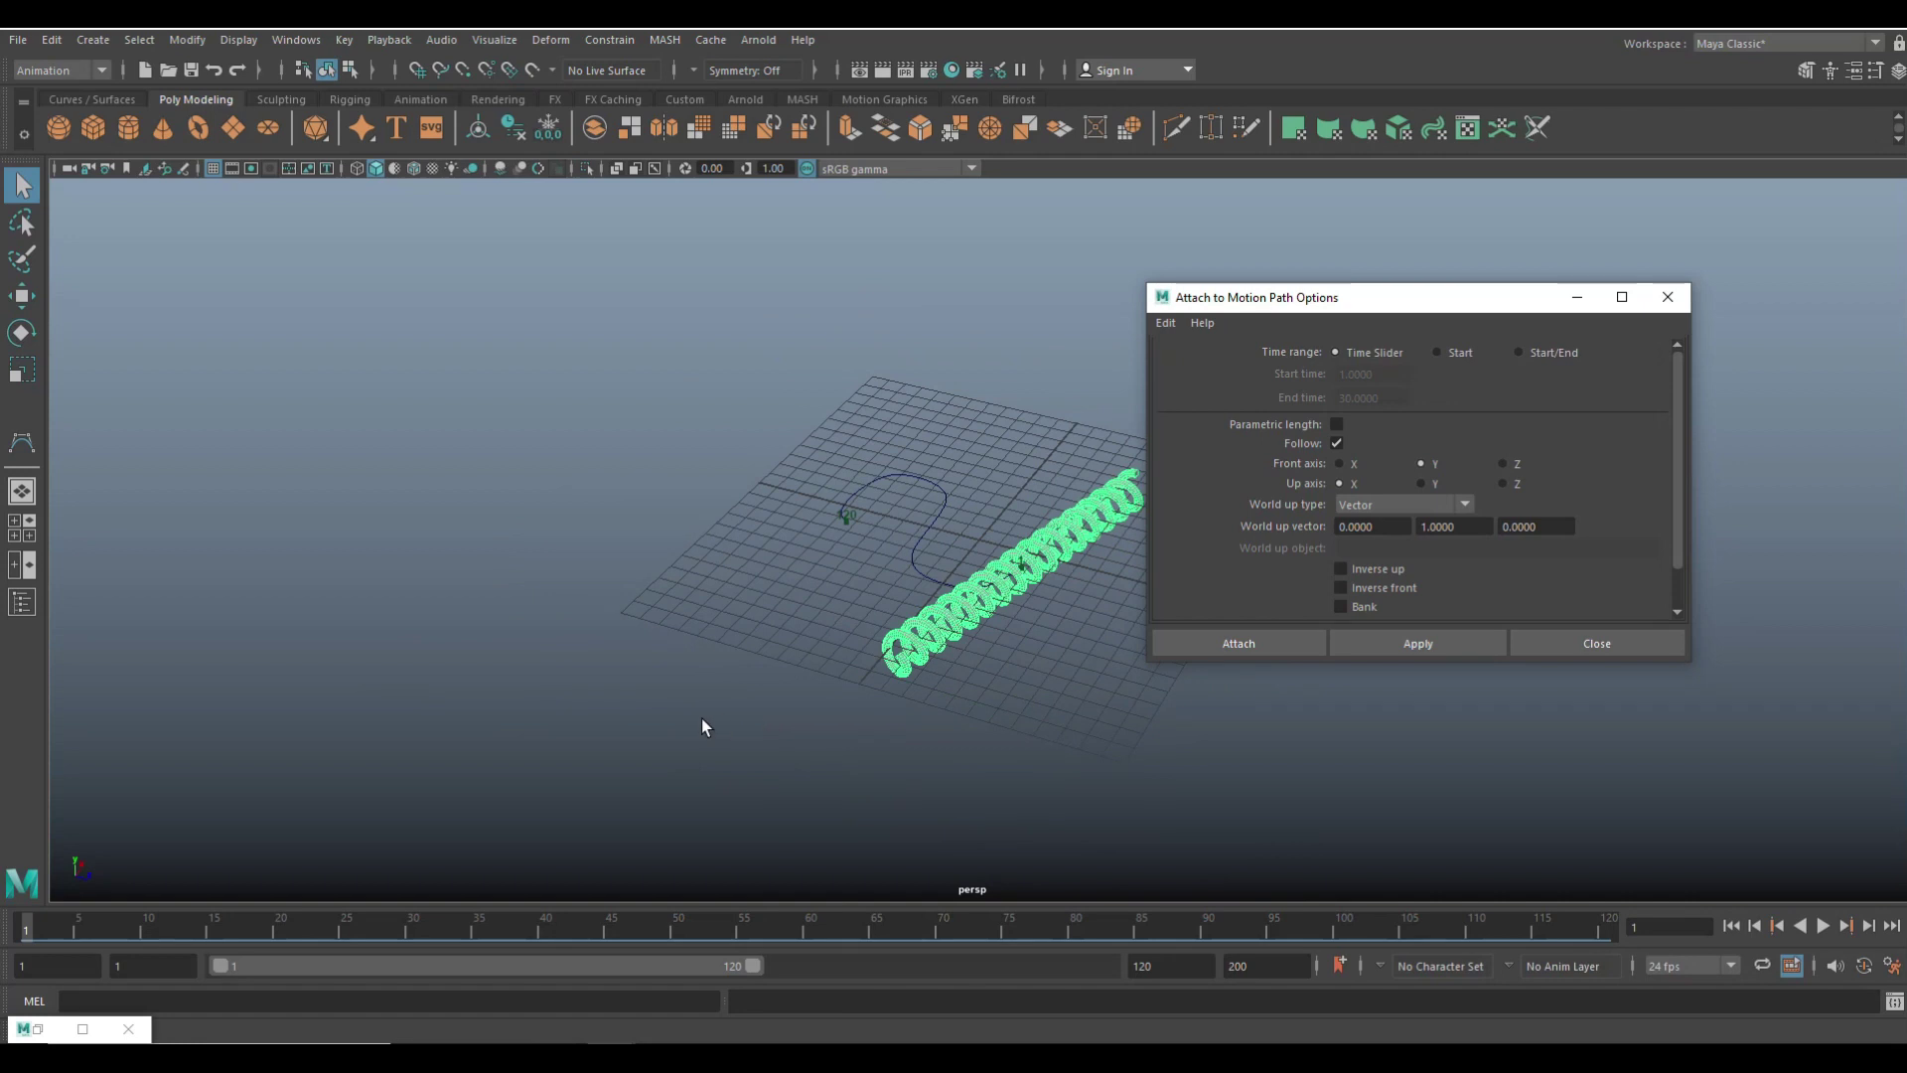
pyautogui.keyDown('alt'); pyautogui.moveTo(701, 718); pyautogui.dragTo(581, 722, button='middle'); pyautogui.keyUp('alt')
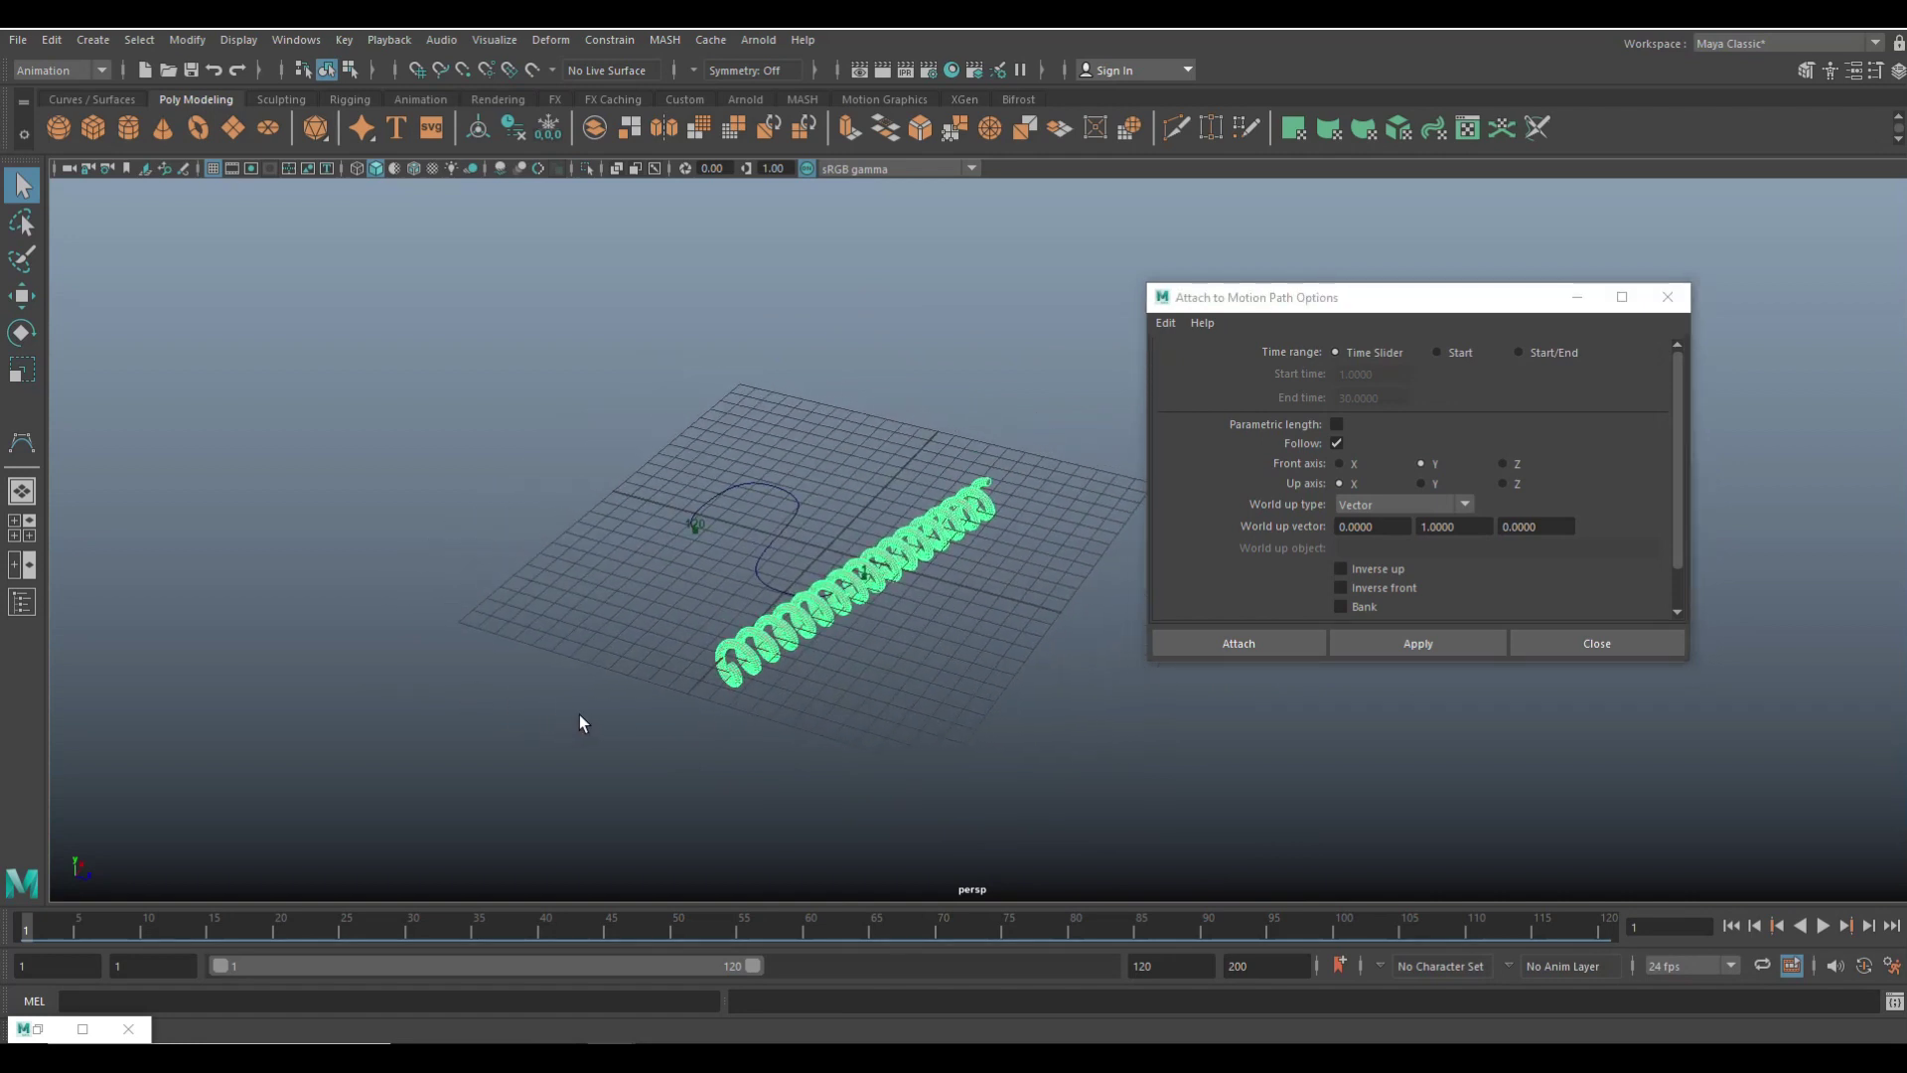
pyautogui.keyDown('alt'); pyautogui.moveTo(582, 722); pyautogui.dragTo(651, 711); pyautogui.keyUp('alt')
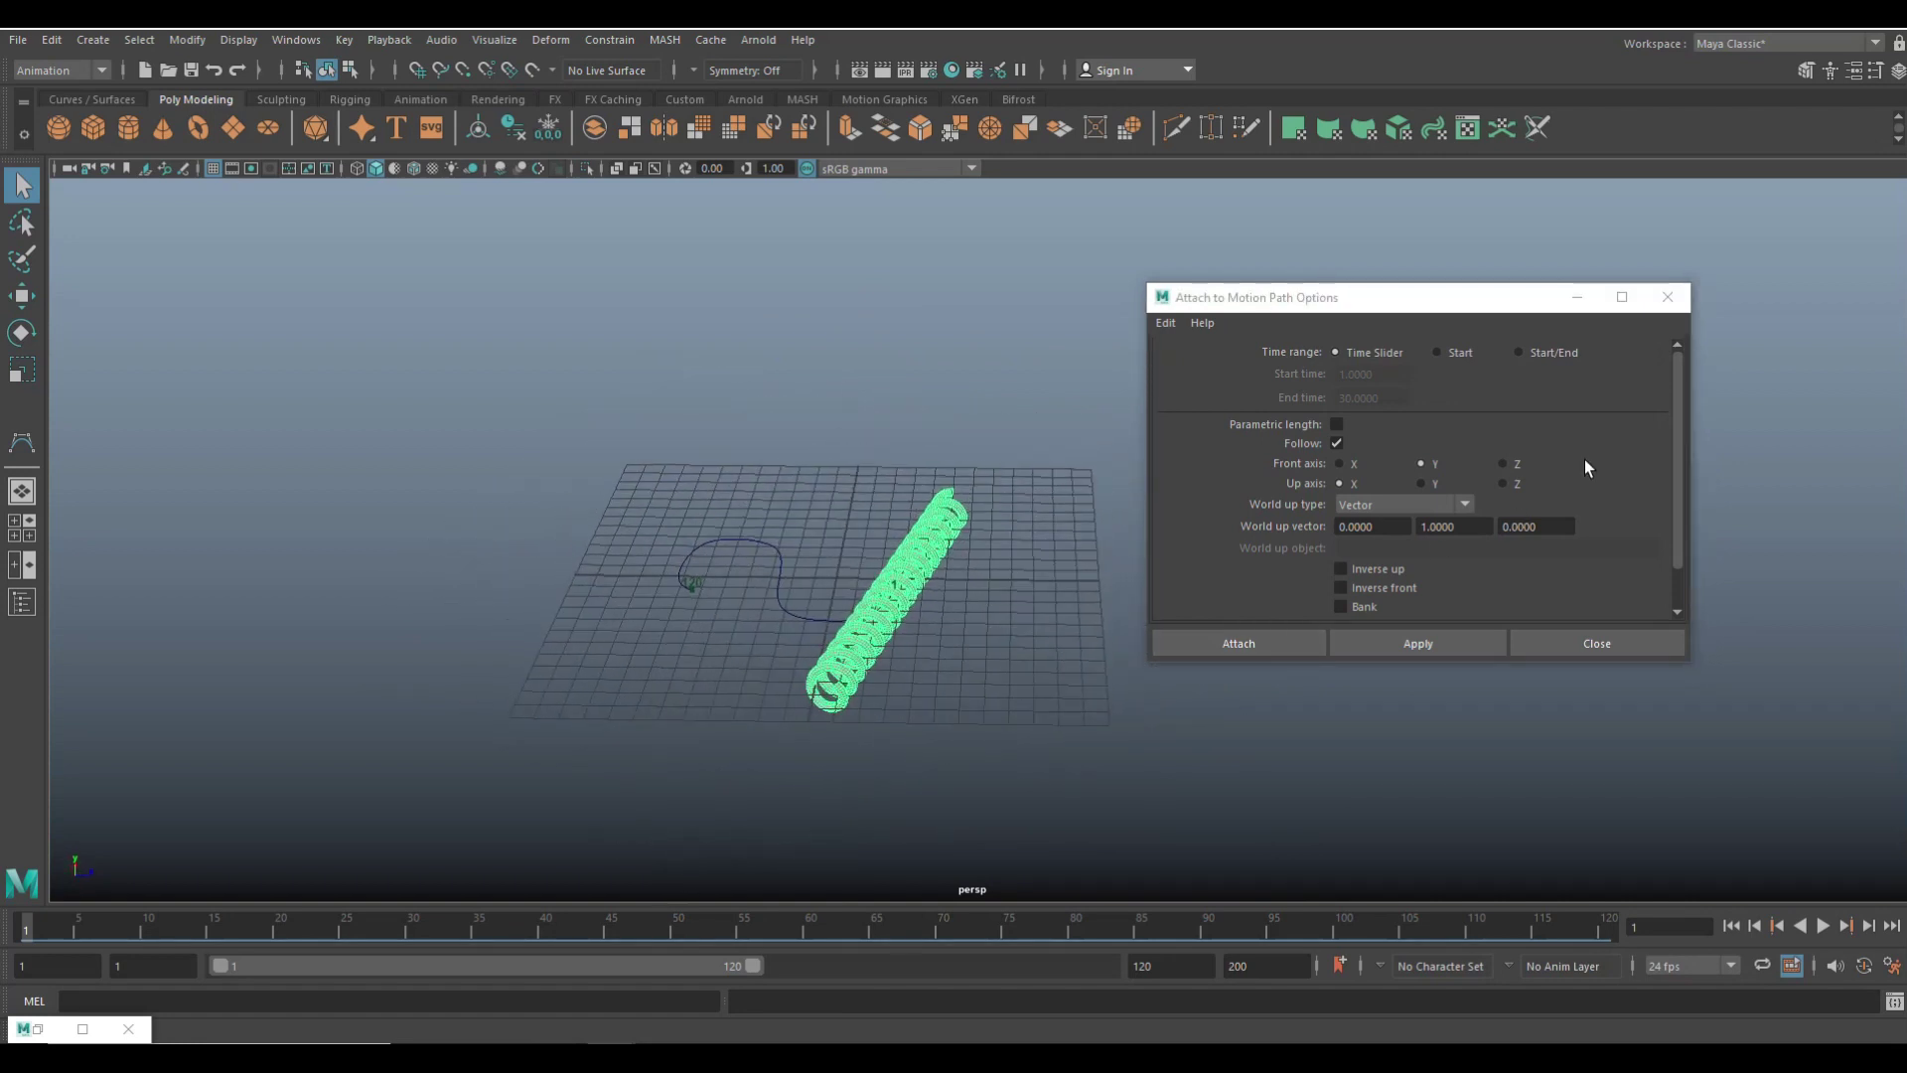
pyautogui.click(1577, 298)
pyautogui.scroll(3, 1142, 719)
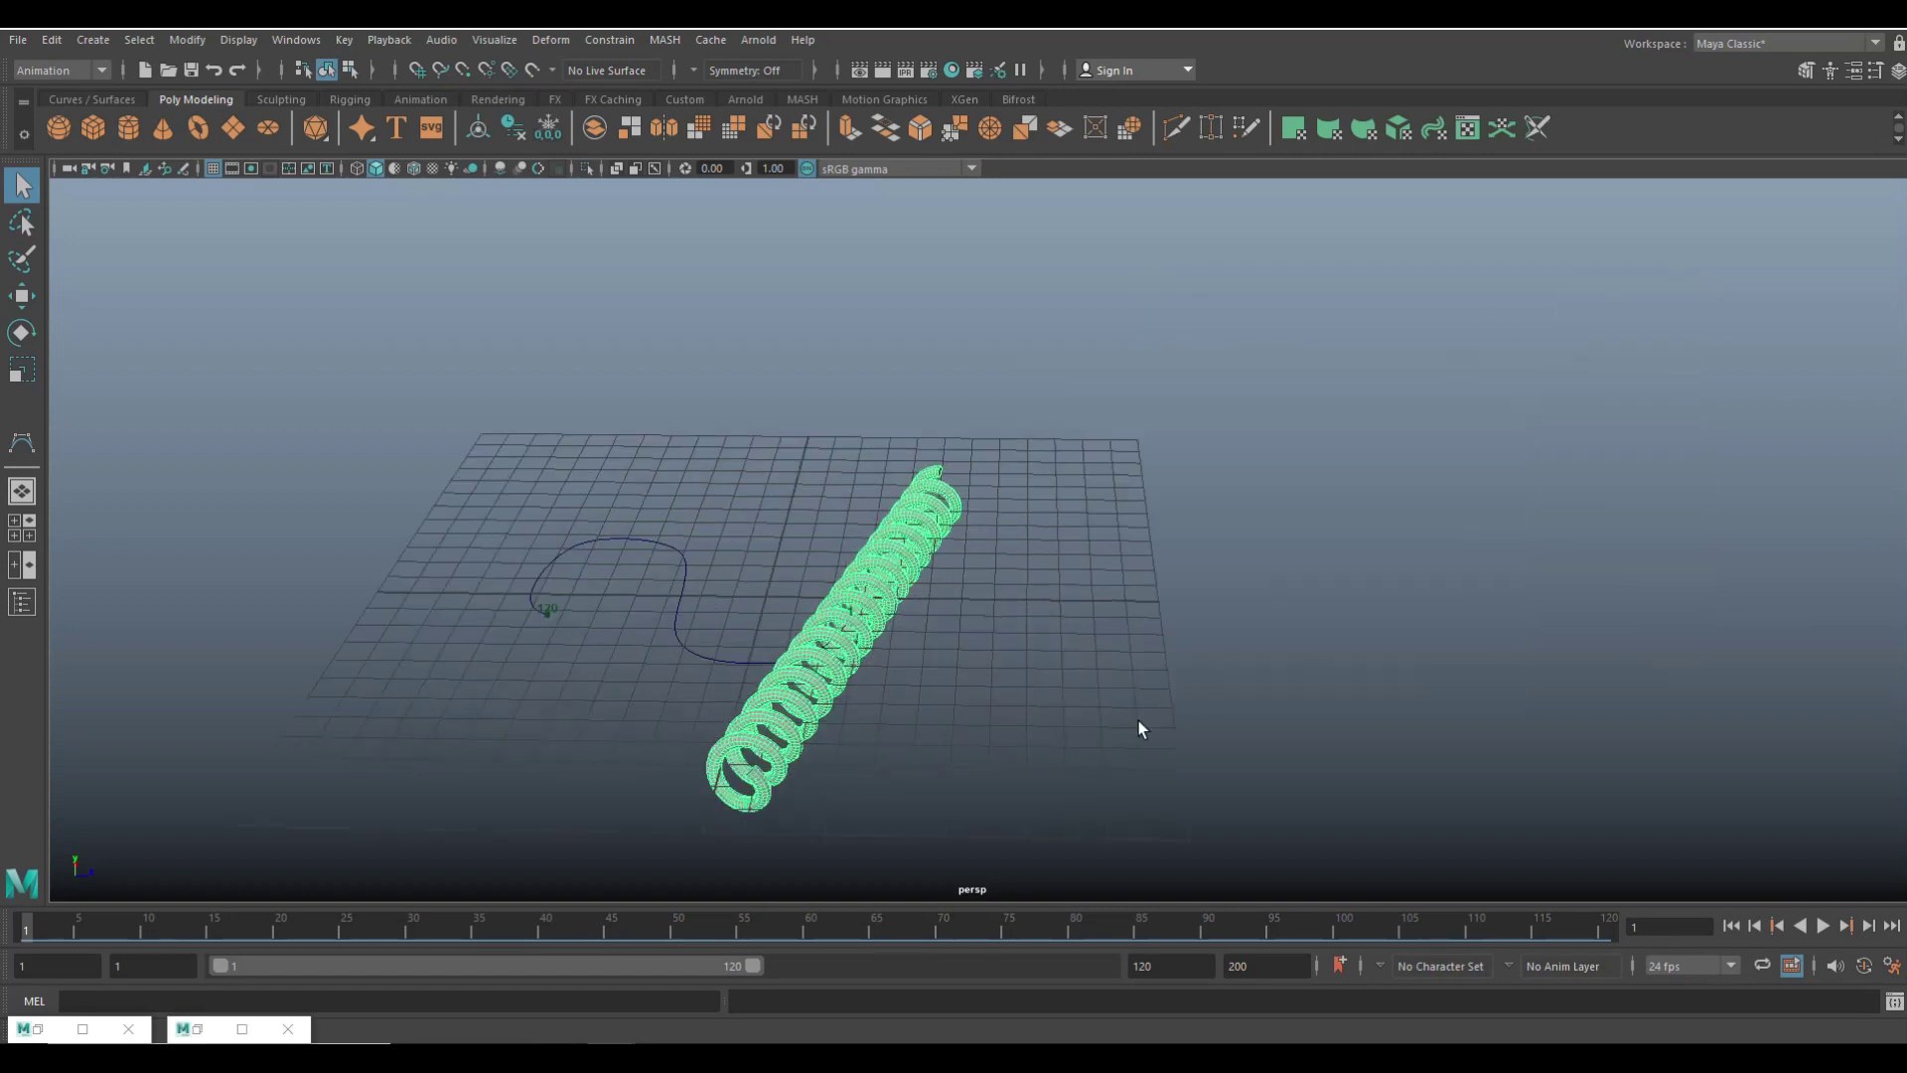
pyautogui.keyDown('alt'); pyautogui.moveTo(1031, 724); pyautogui.dragTo(1191, 702); pyautogui.keyUp('alt')
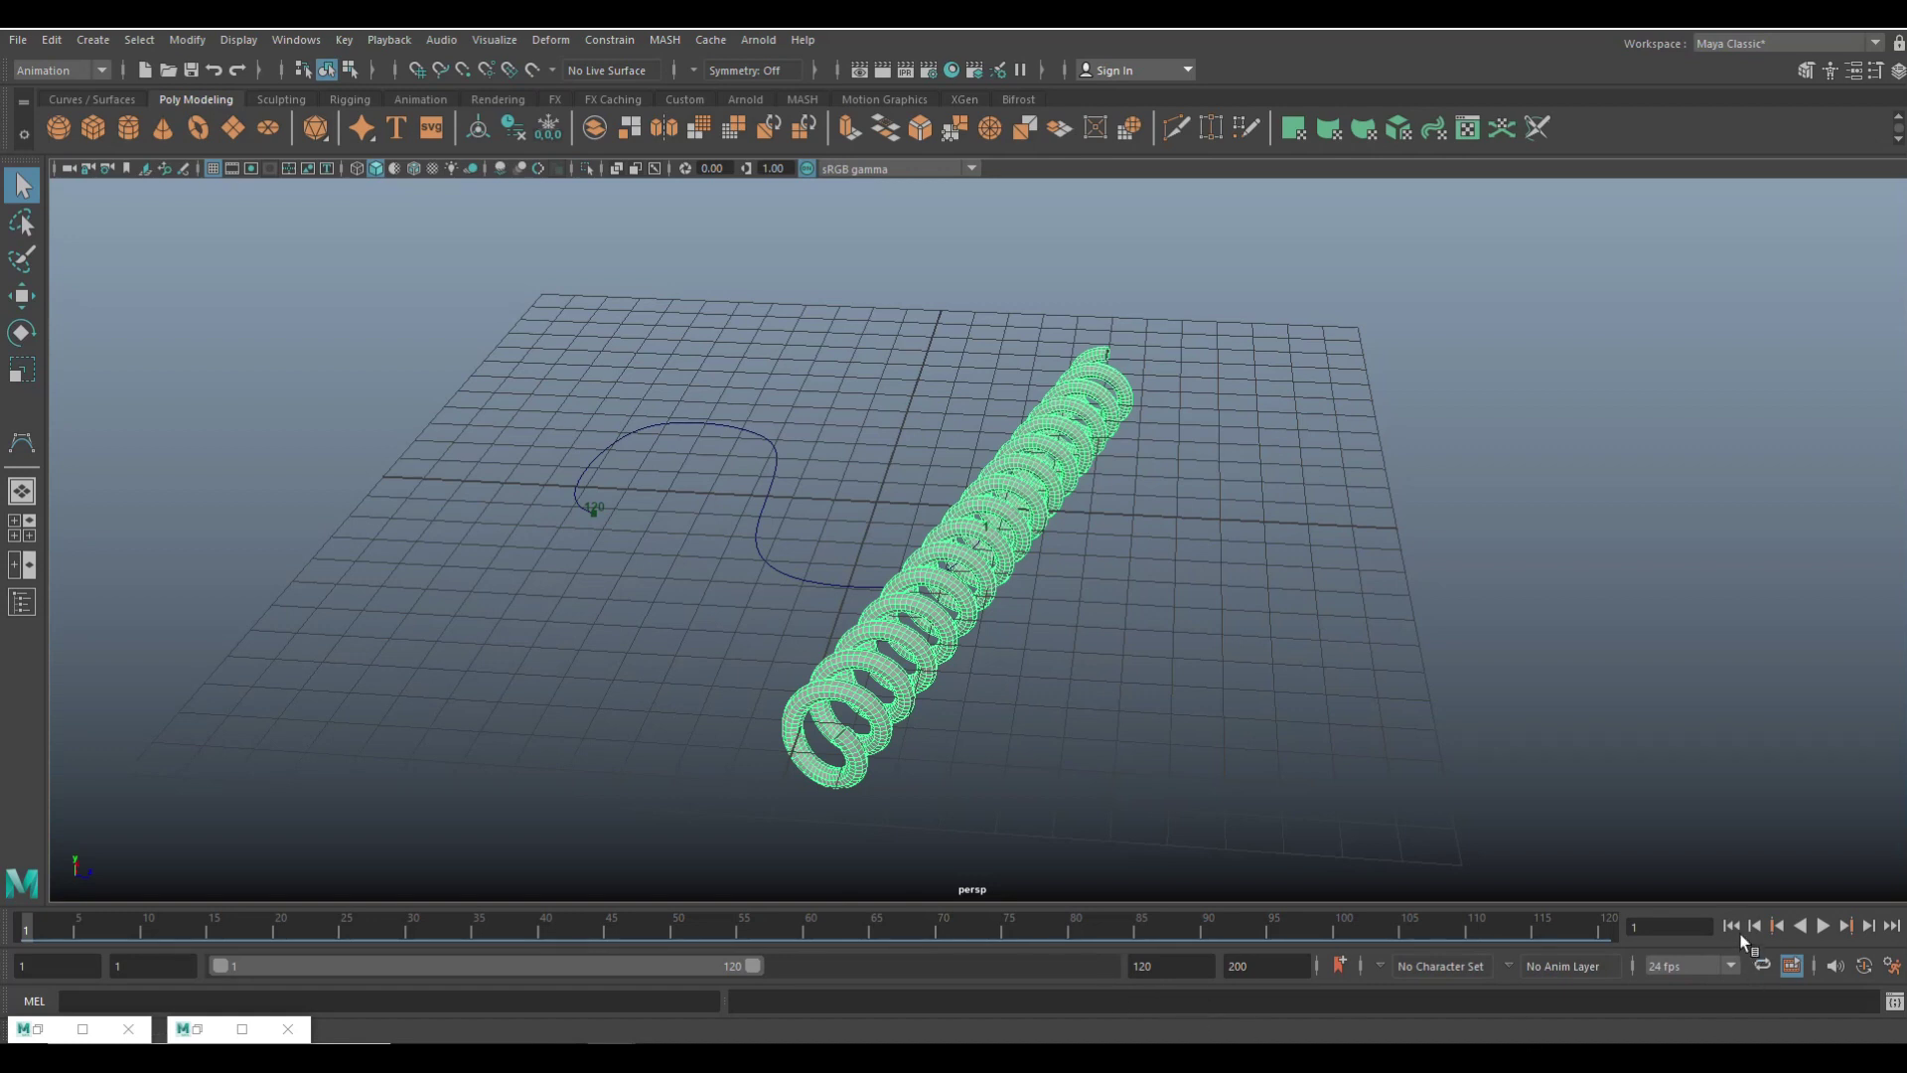
pyautogui.click(1824, 926)
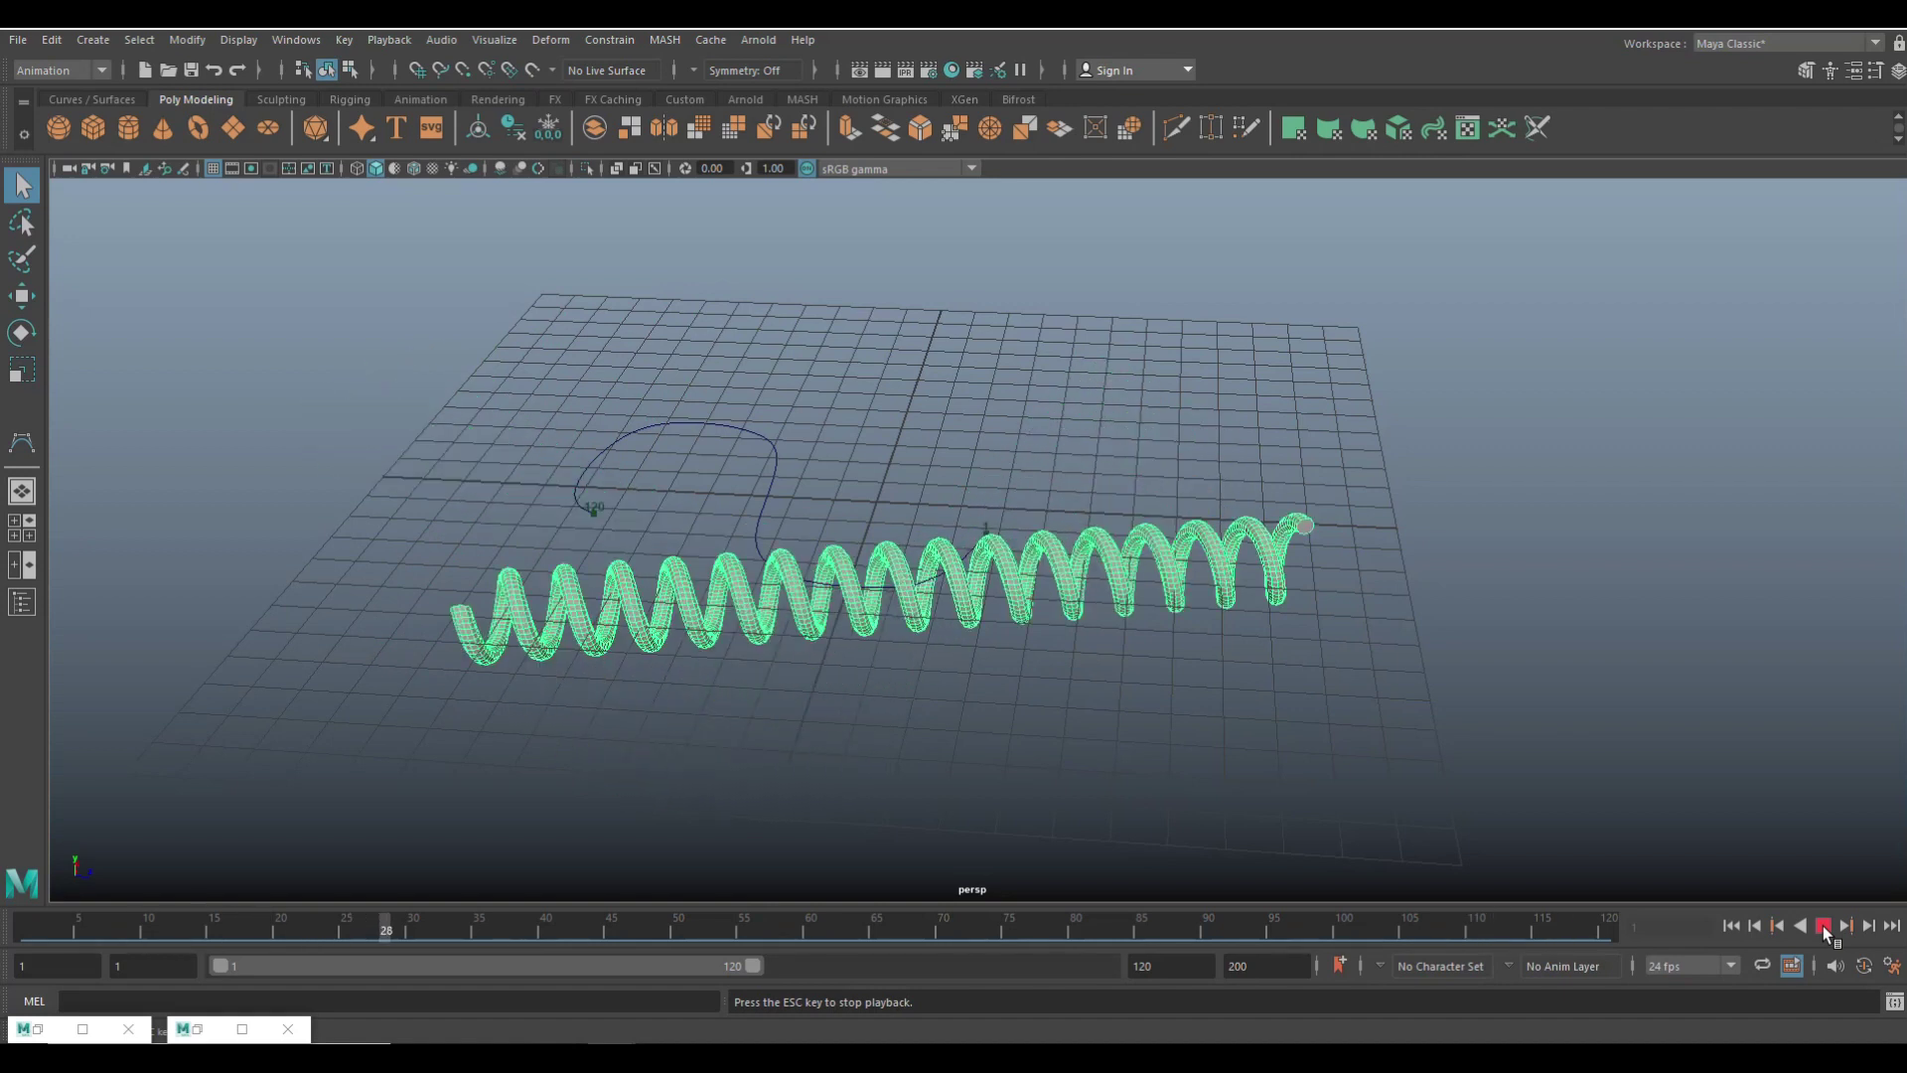
pyautogui.click(1822, 926)
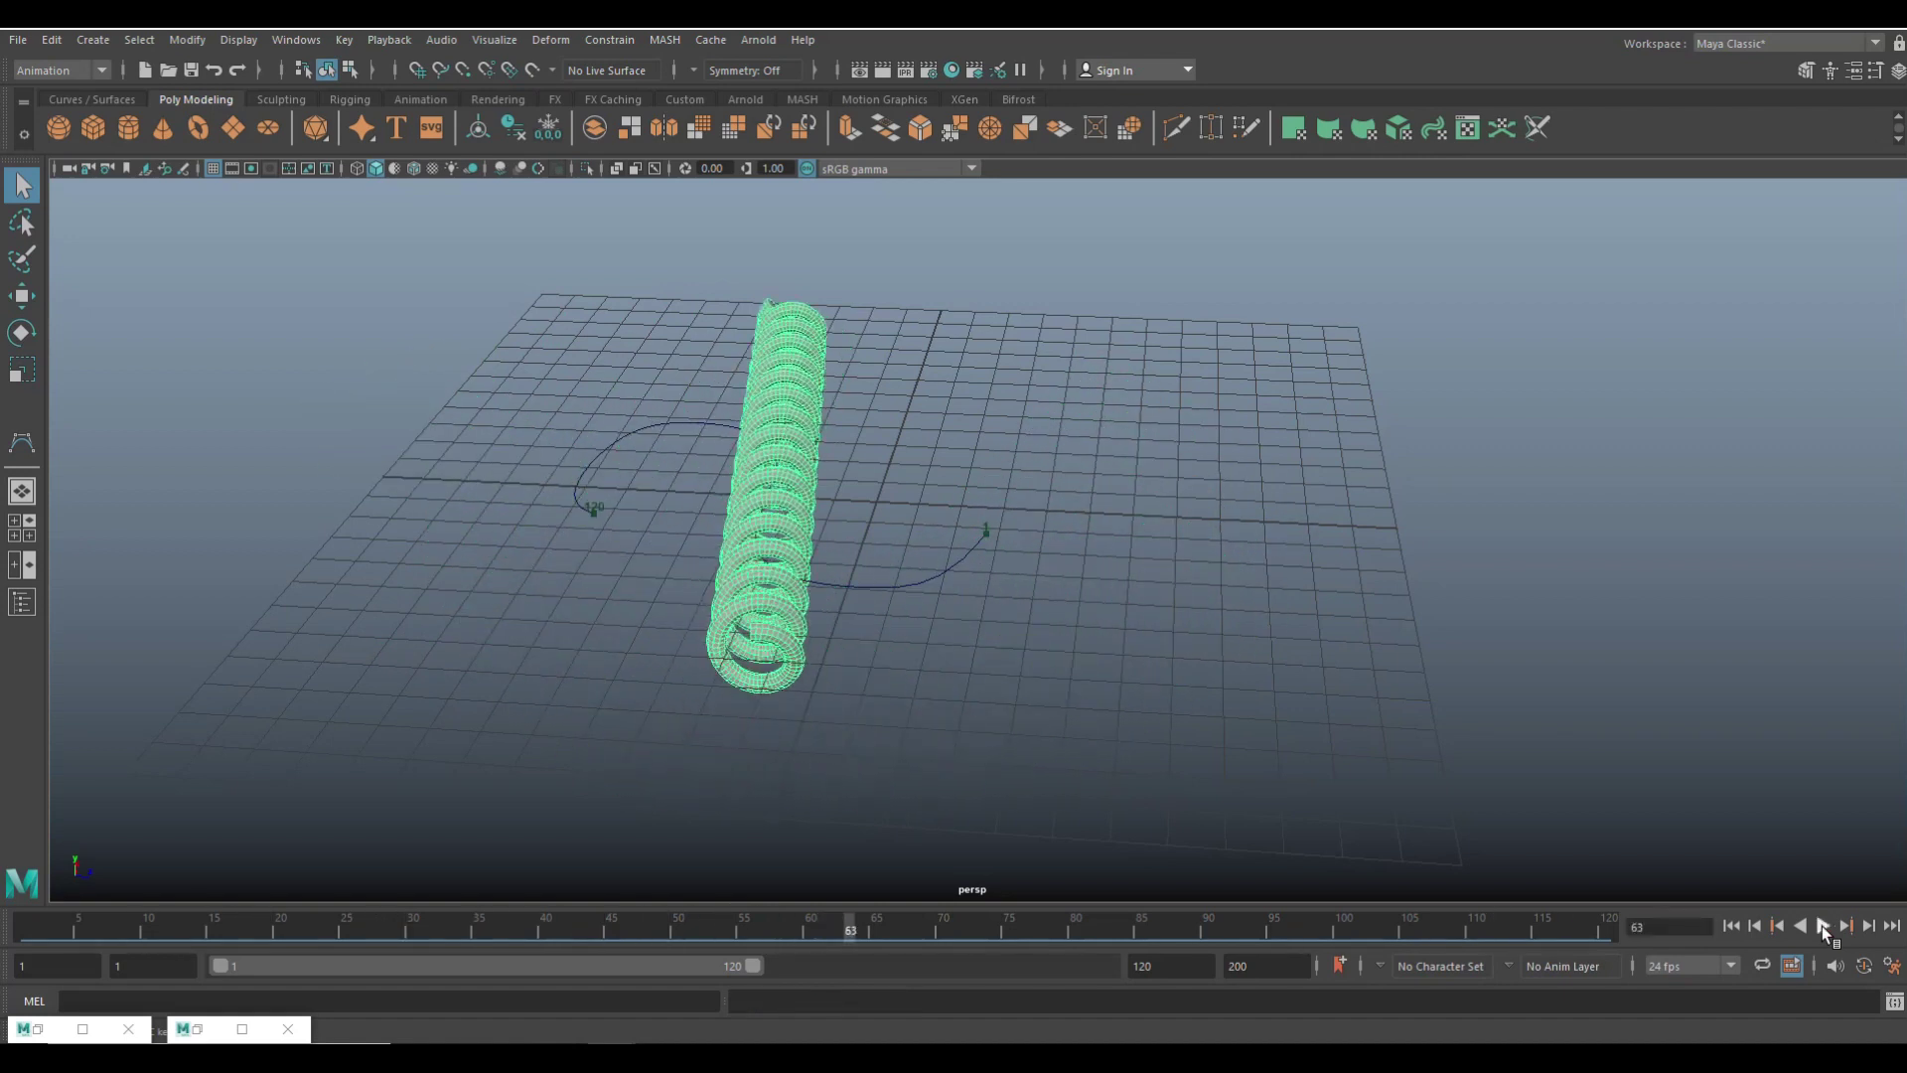
pyautogui.click(1732, 926)
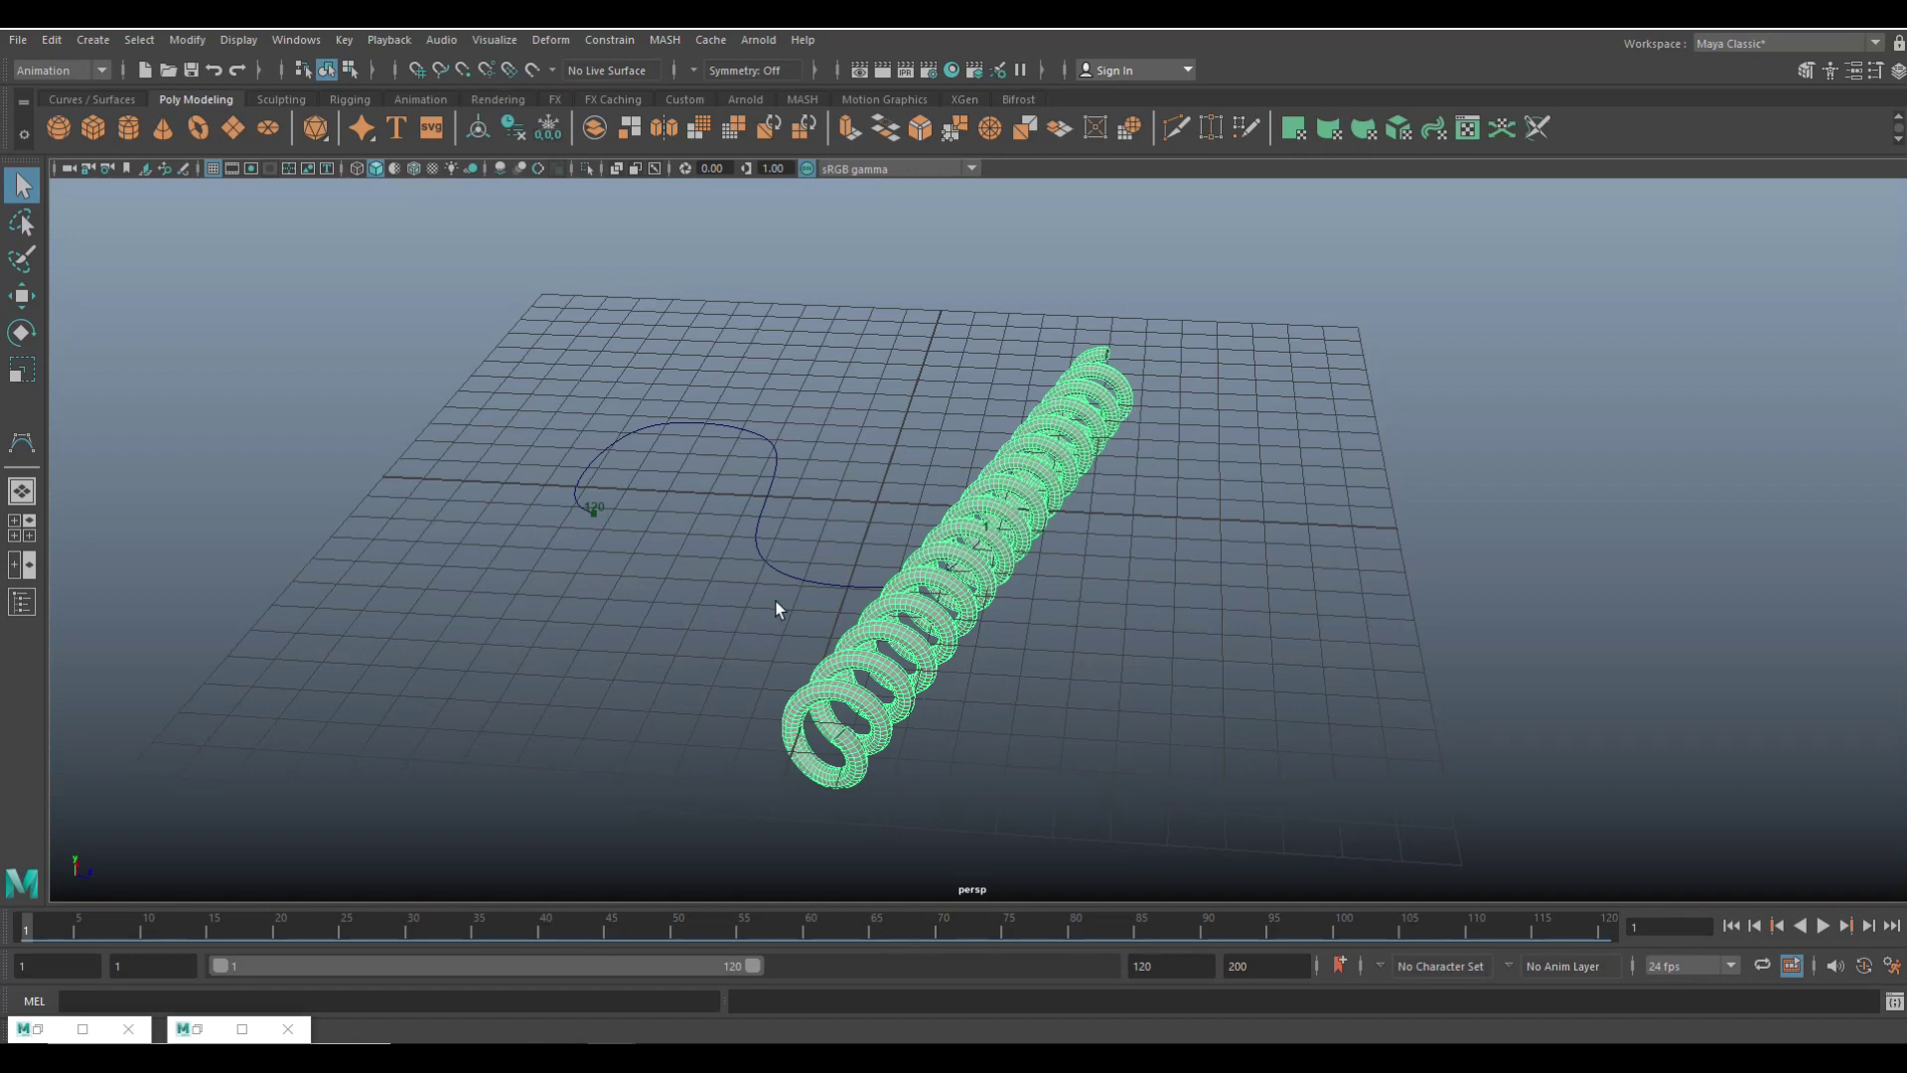
# - Select the S-curve and apply Constrain > Motion Paths > Flow Path Object to the spring
pyautogui.click(779, 575)
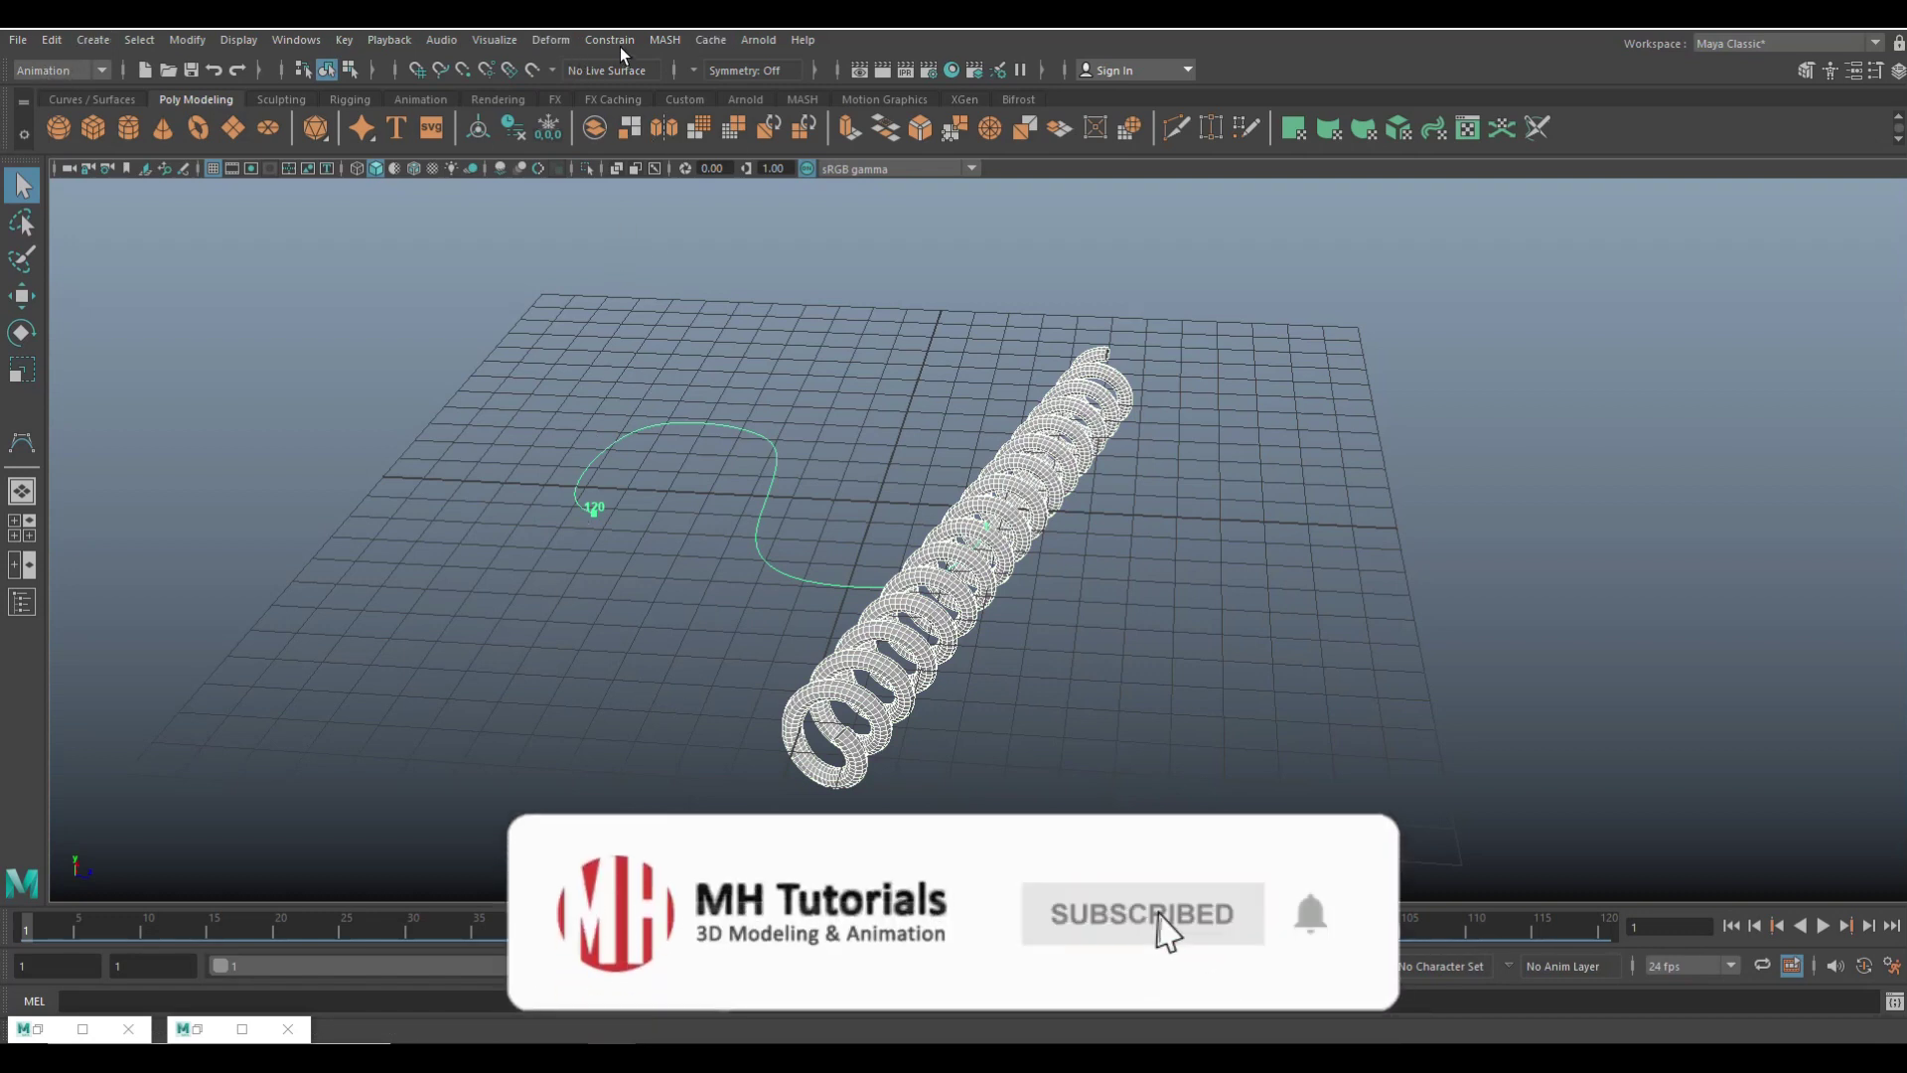
pyautogui.click(616, 40)
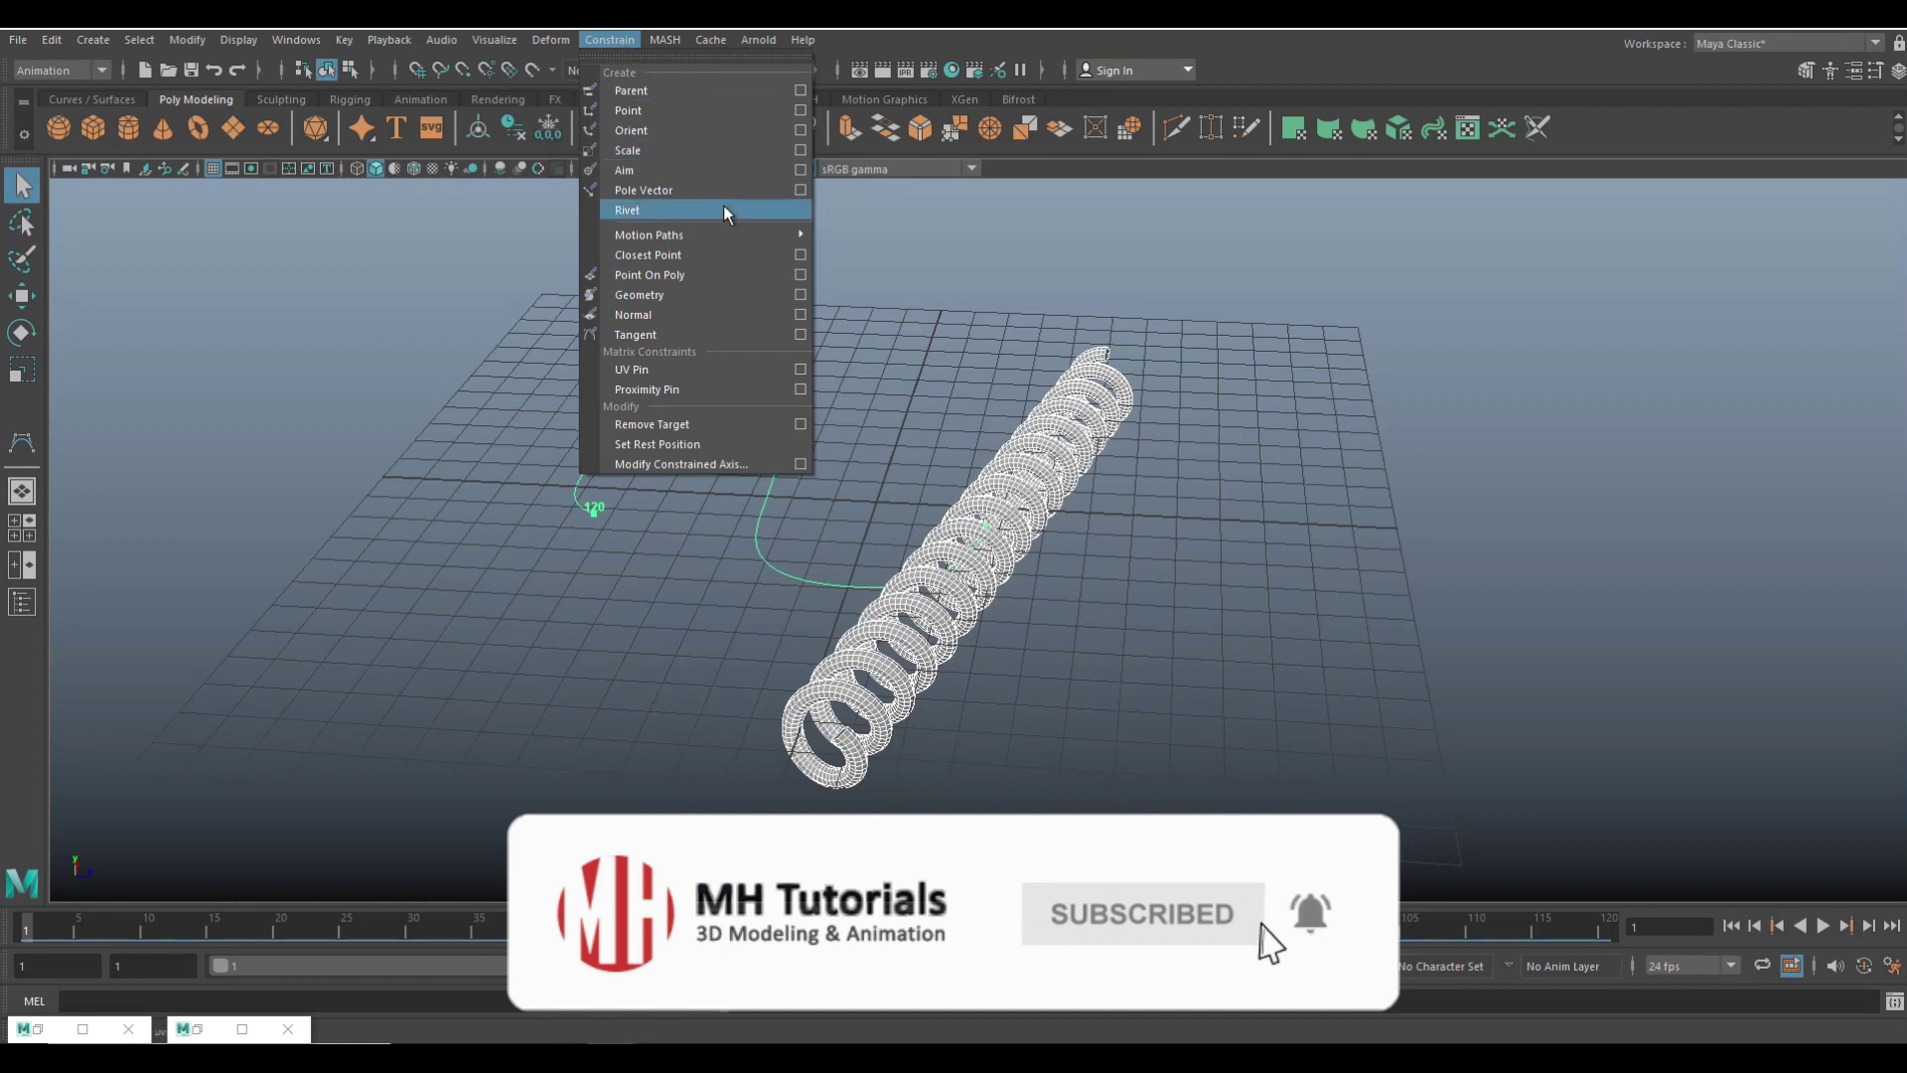
pyautogui.moveTo(753, 236)
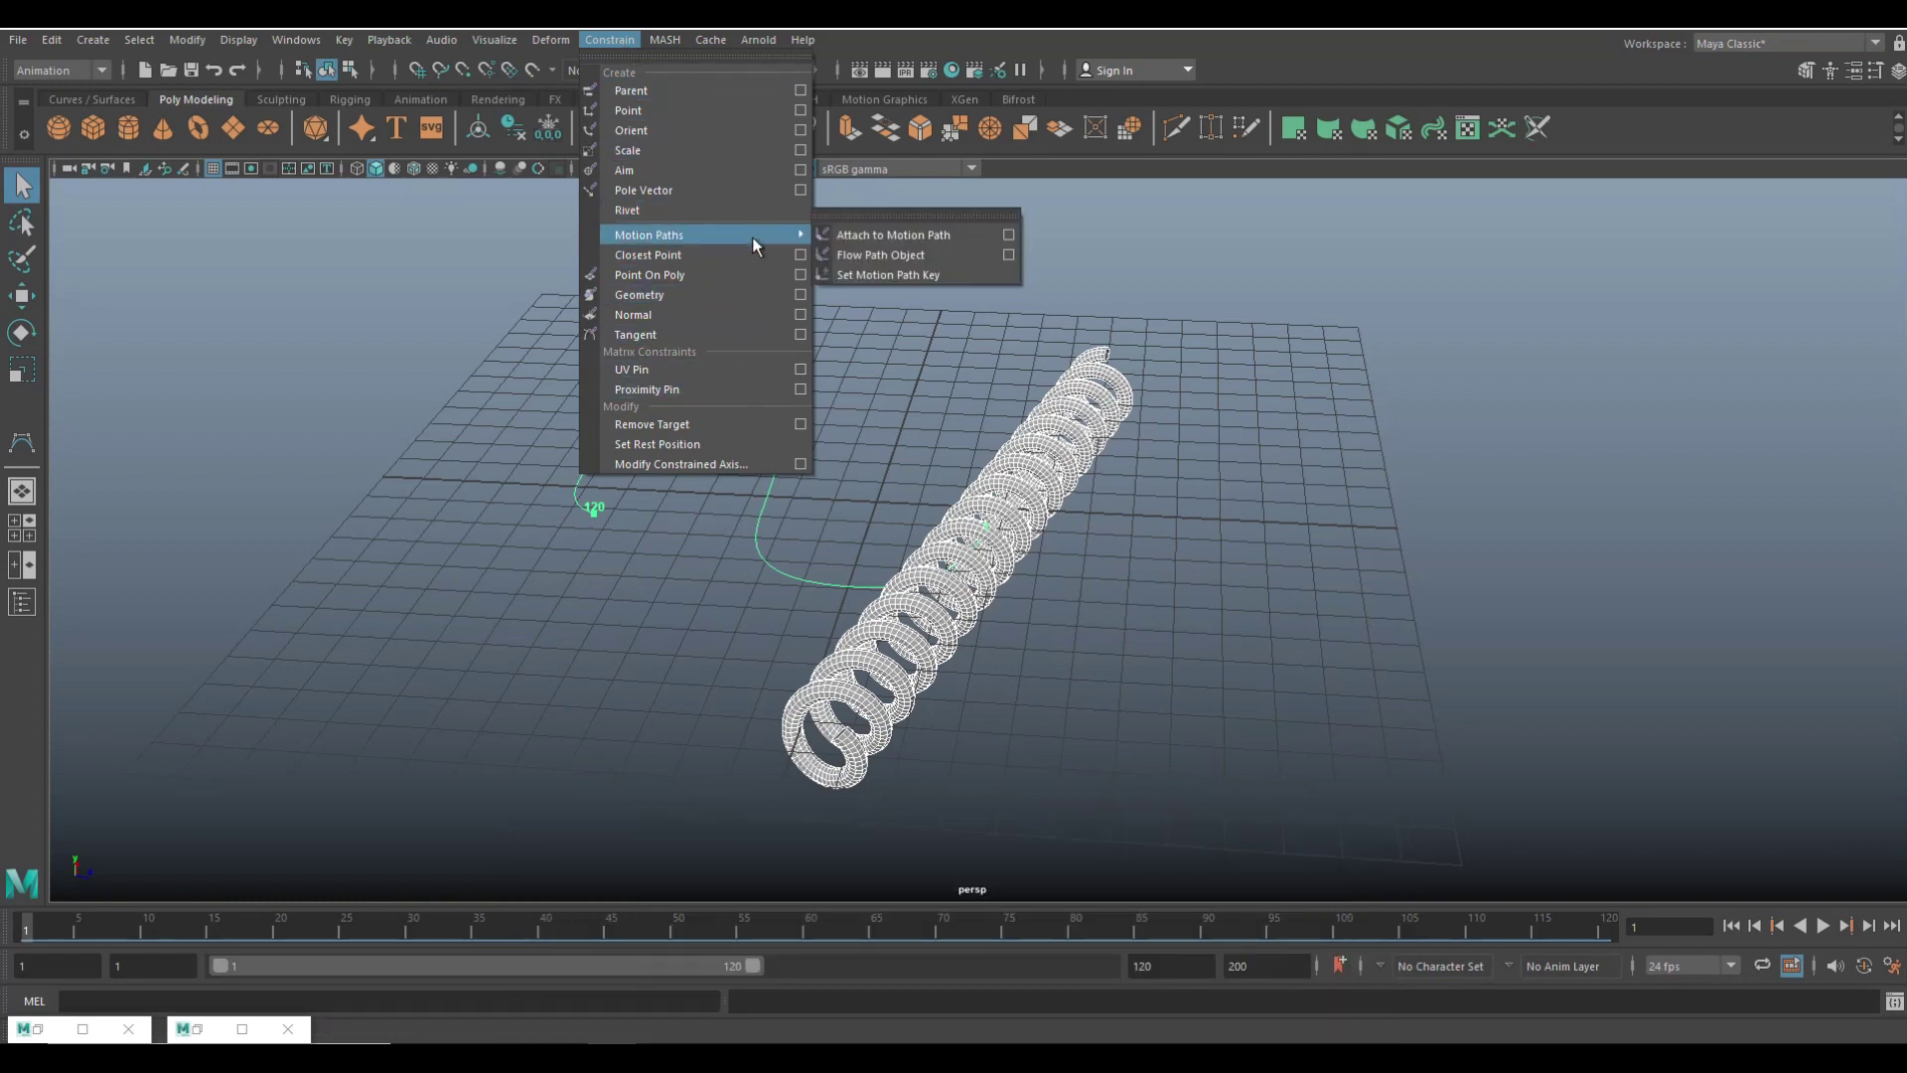
pyautogui.click(956, 256)
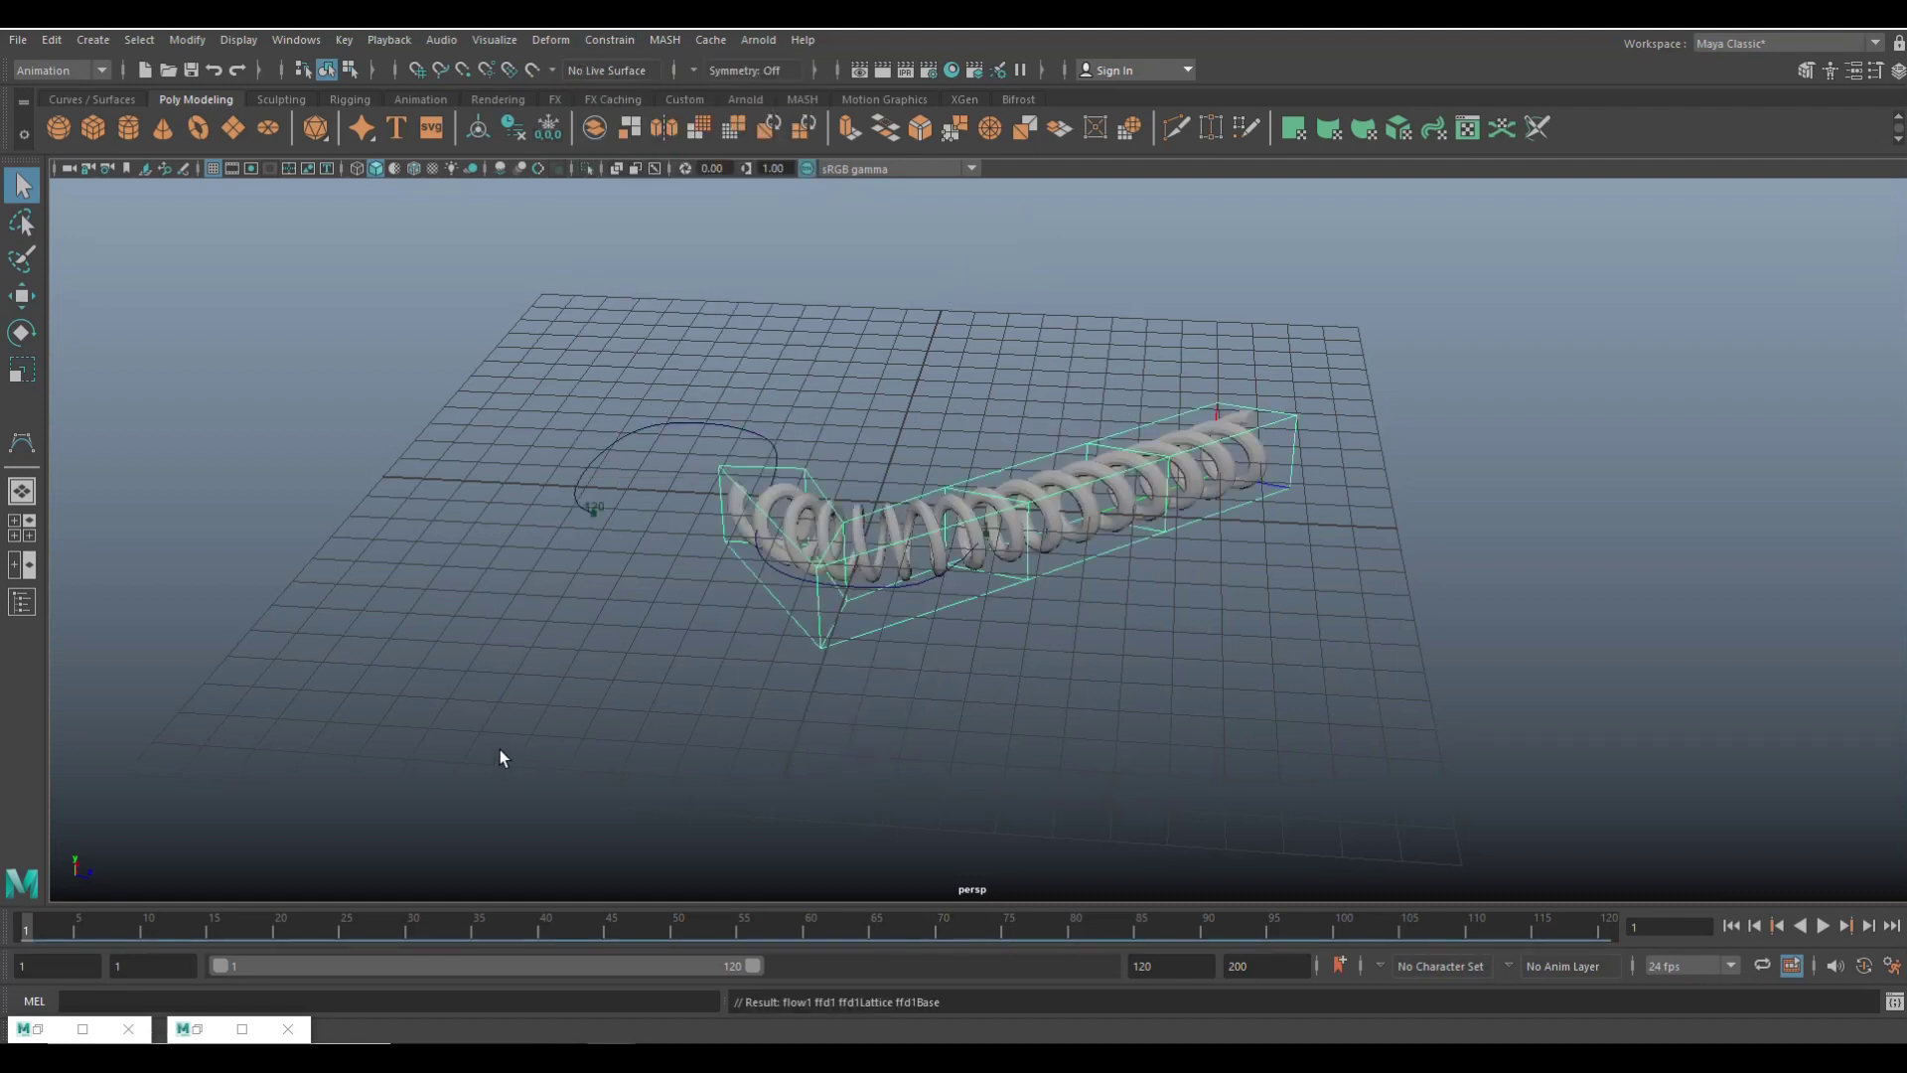
pyautogui.keyDown('alt'); pyautogui.moveTo(500, 757); pyautogui.dragTo(542, 768); pyautogui.keyUp('alt')
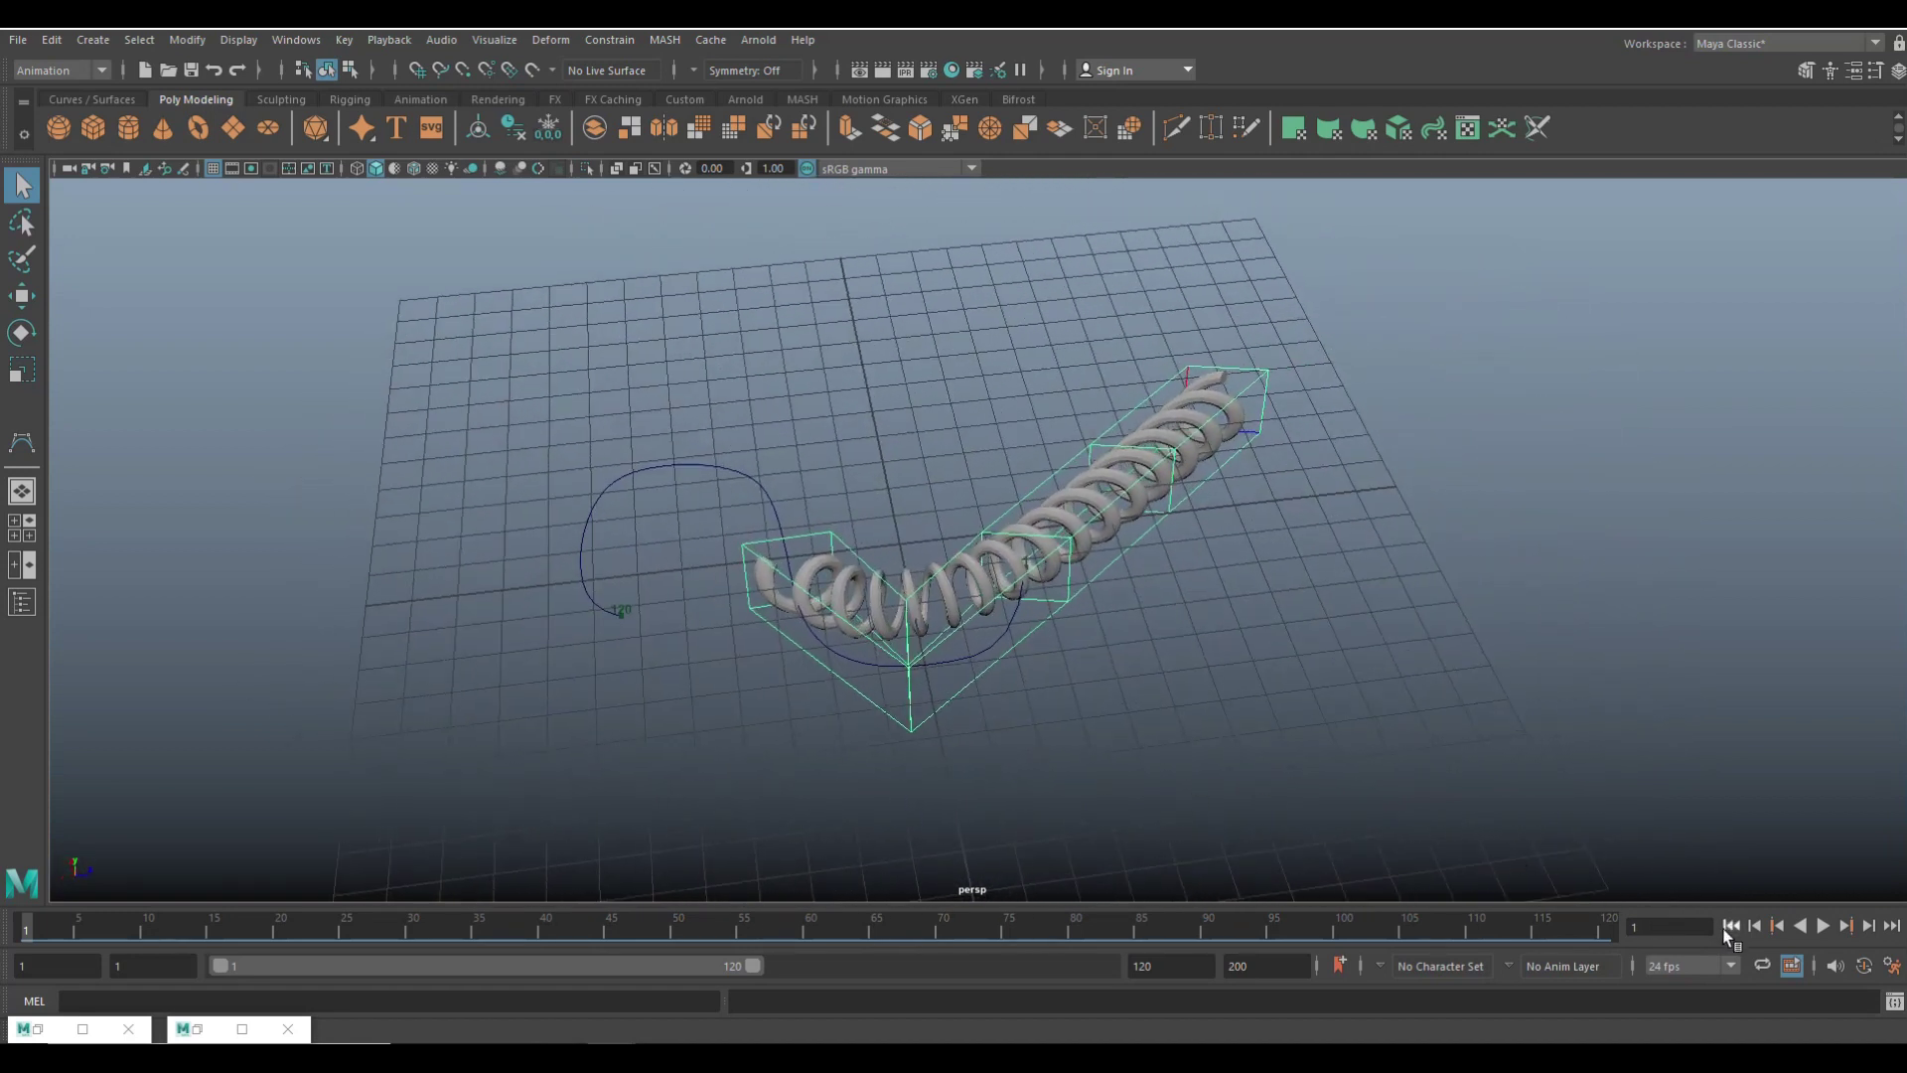
pyautogui.click(1823, 925)
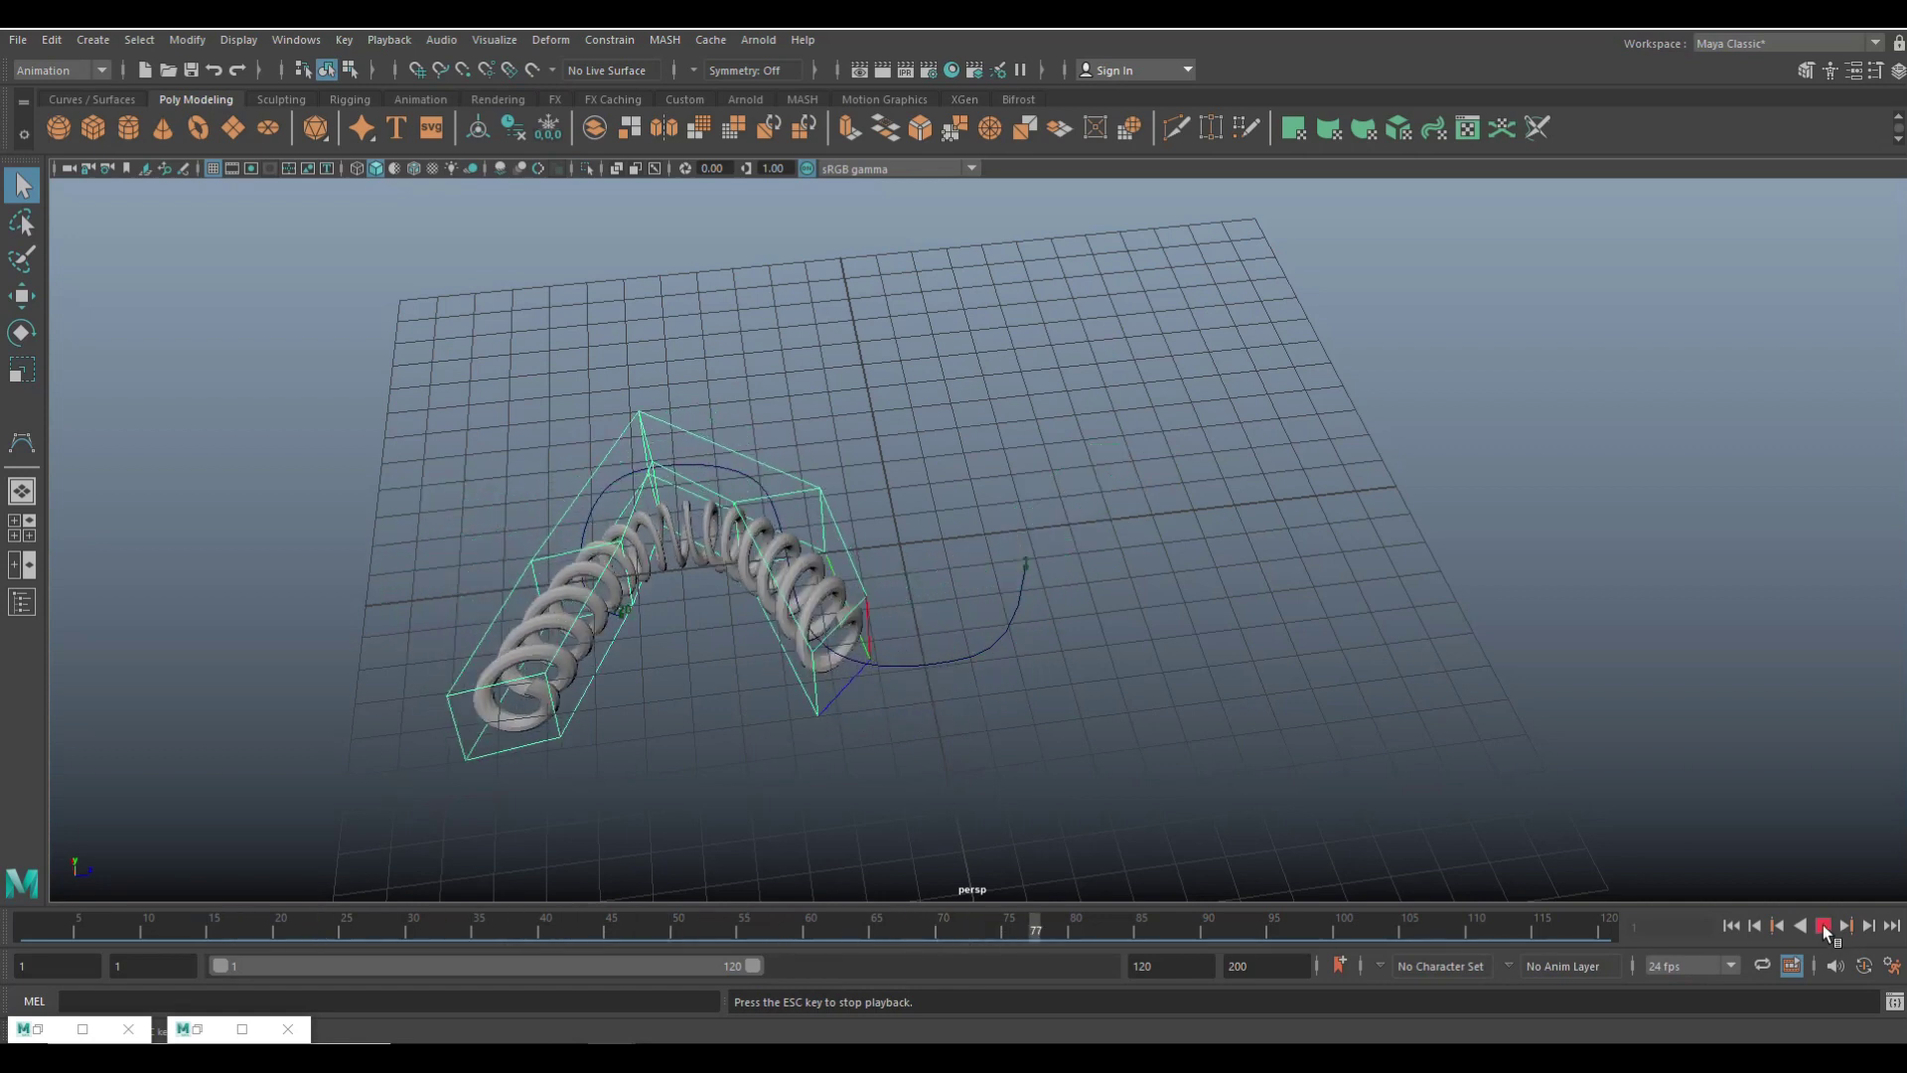
pyautogui.click(1821, 926)
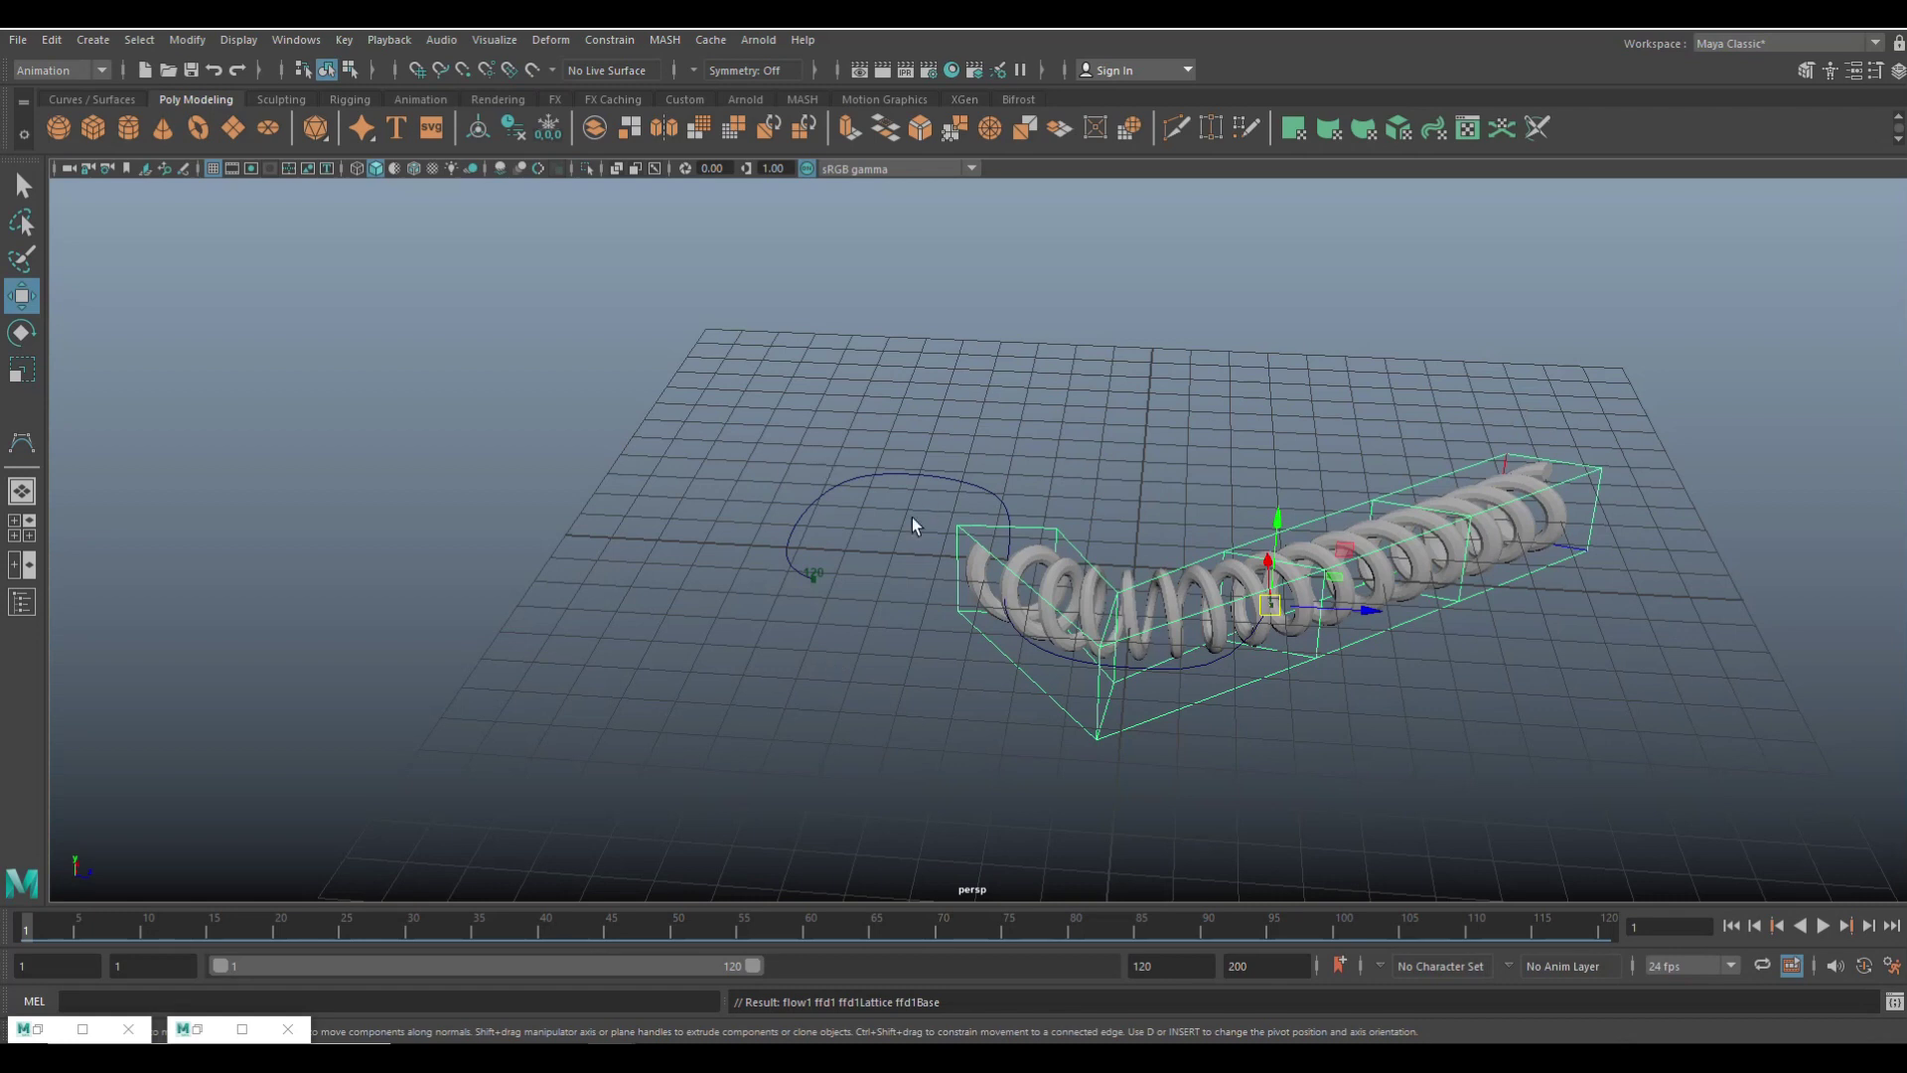
# - Show the path curve's control vertices, select the top CV and enable soft selection with a wider falloff
pyautogui.click(825, 491)
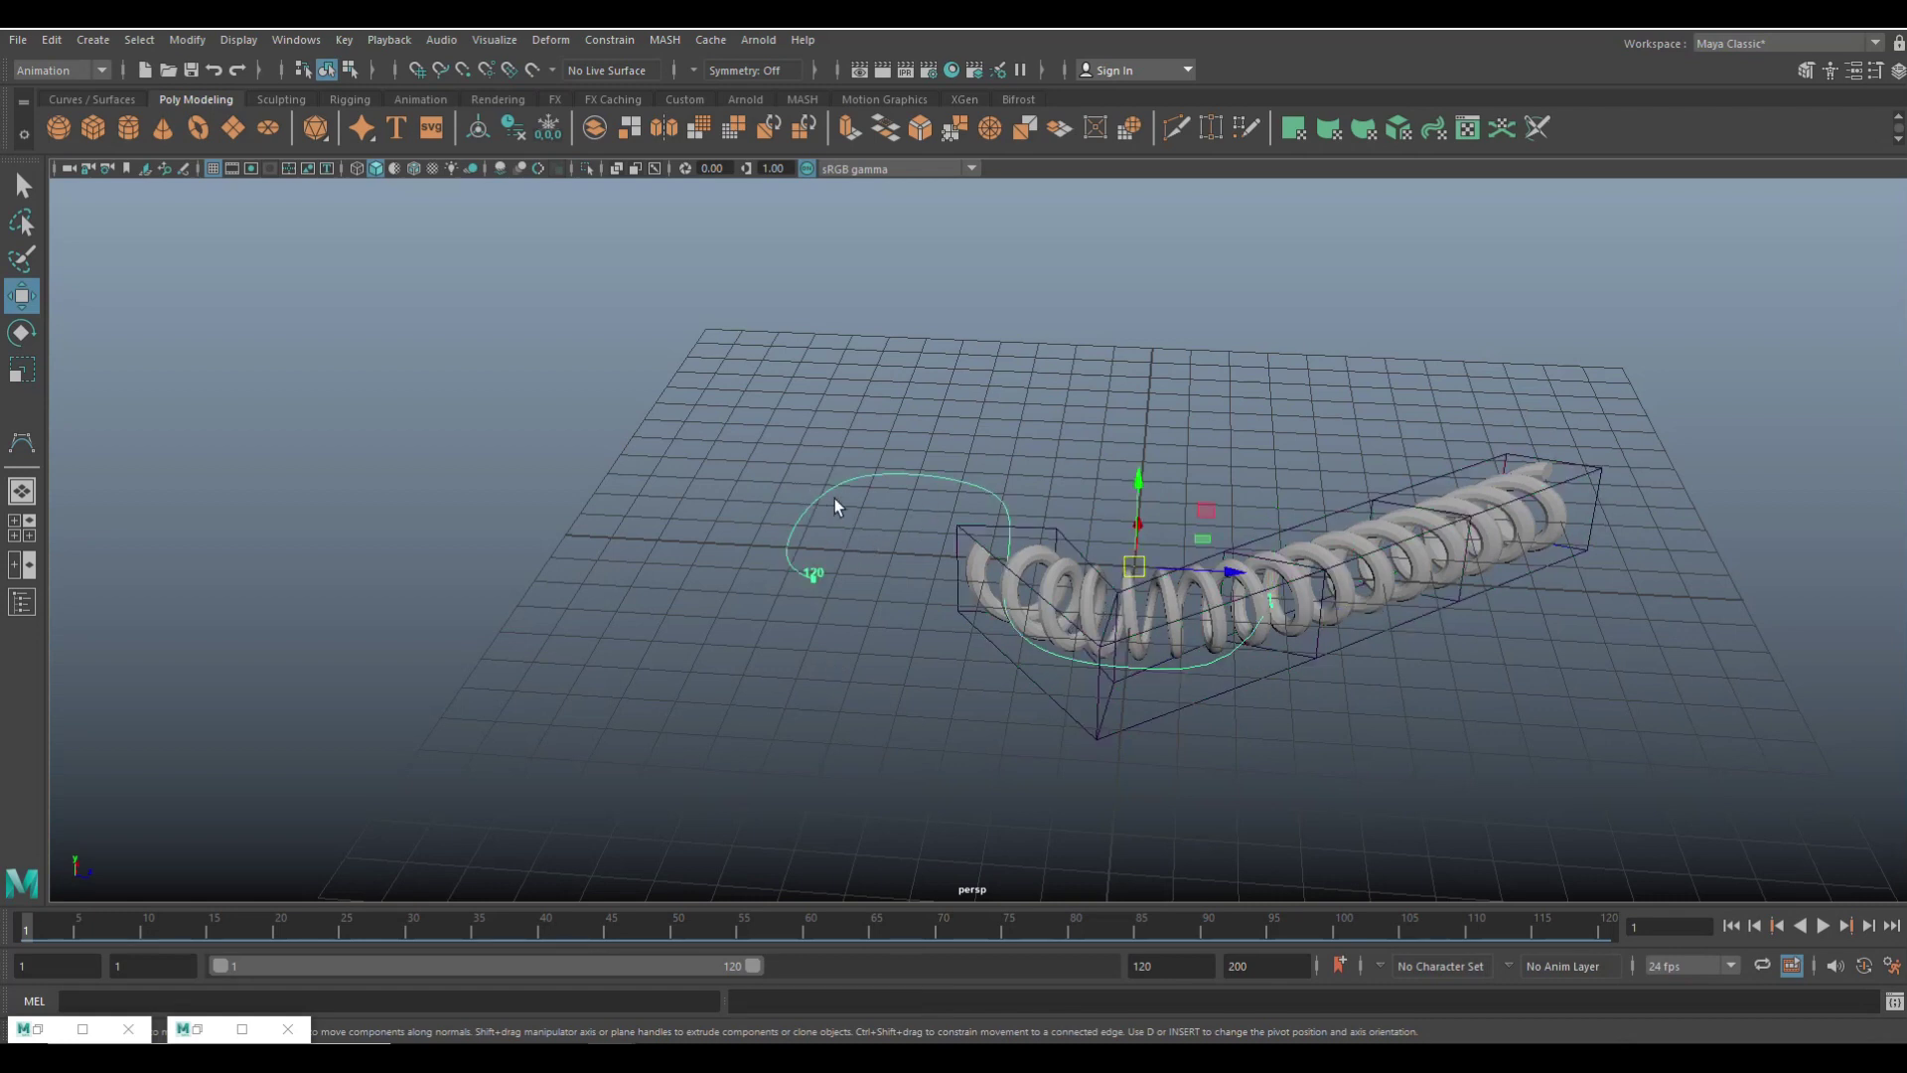
pyautogui.rightClick(826, 492)
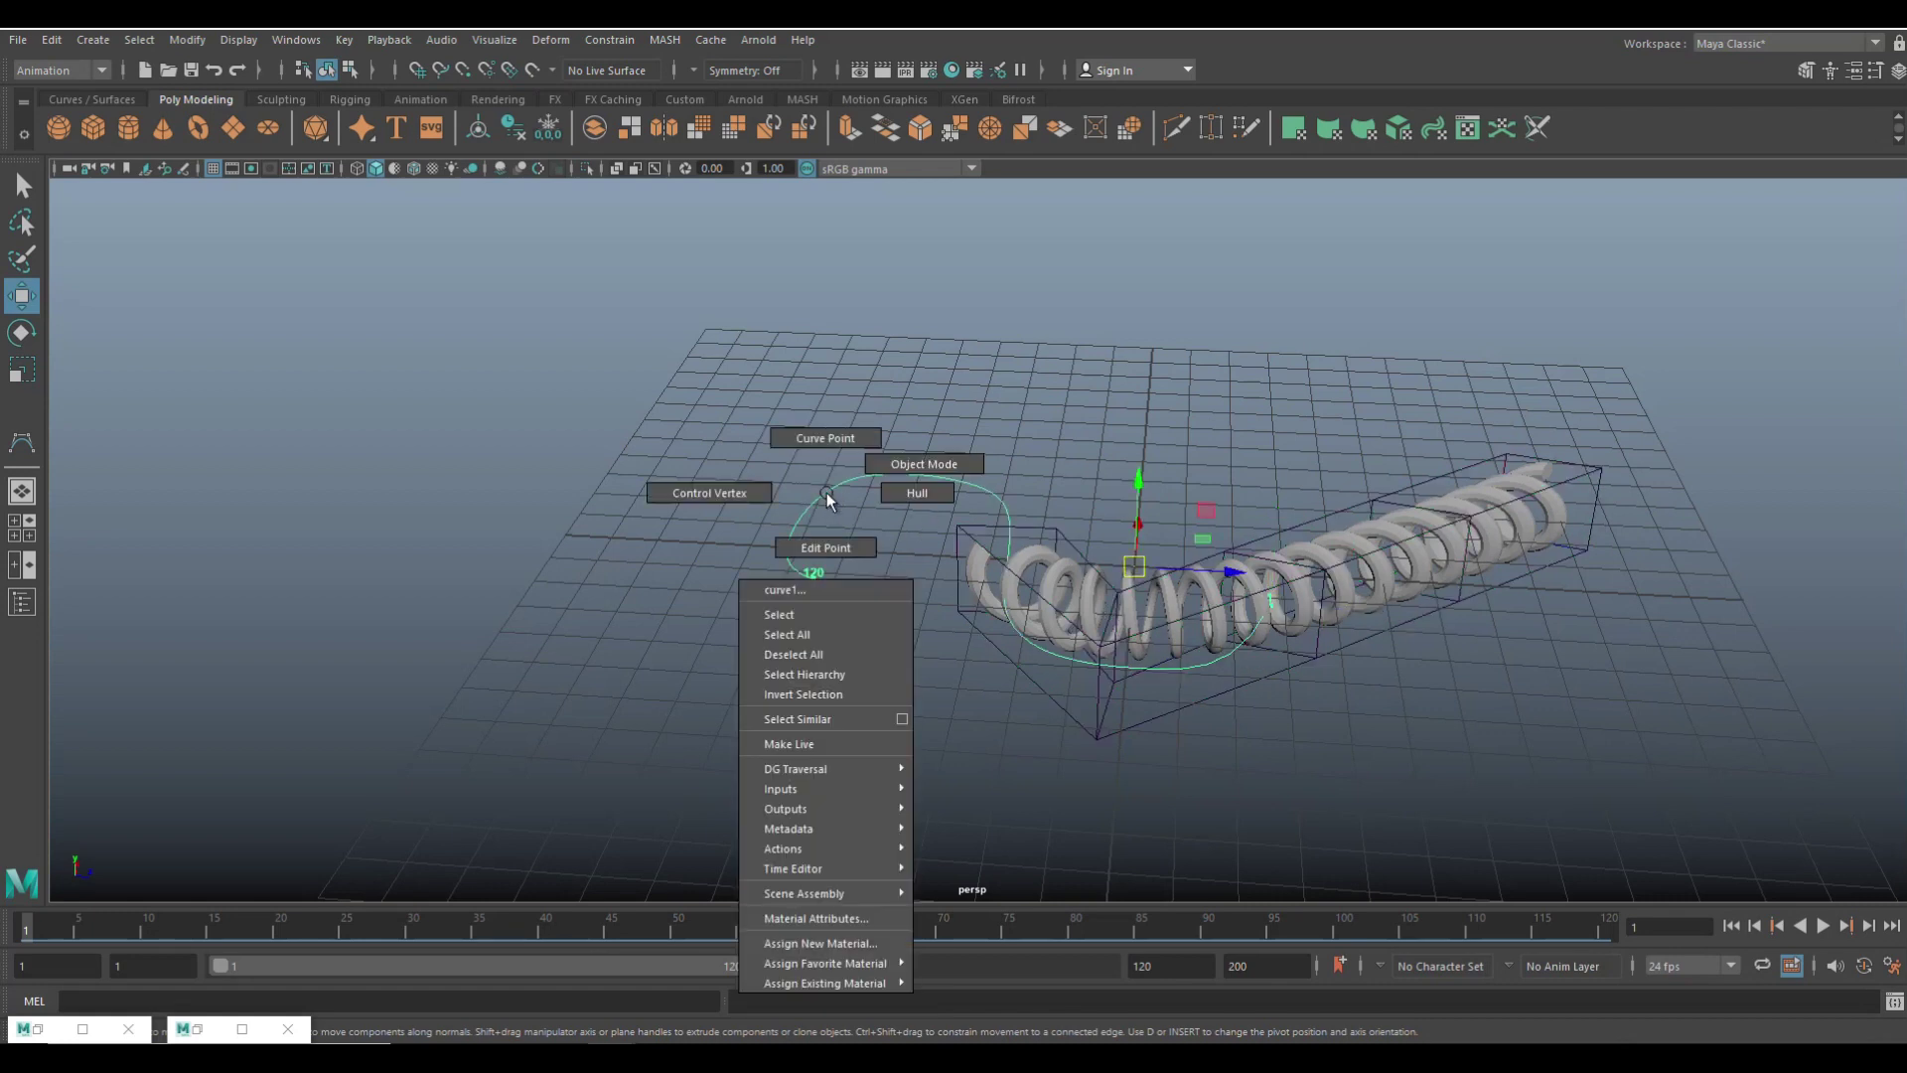
pyautogui.click(737, 493)
pyautogui.keyDown('alt'); pyautogui.moveTo(695, 669); pyautogui.dragTo(1072, 753); pyautogui.keyUp('alt')
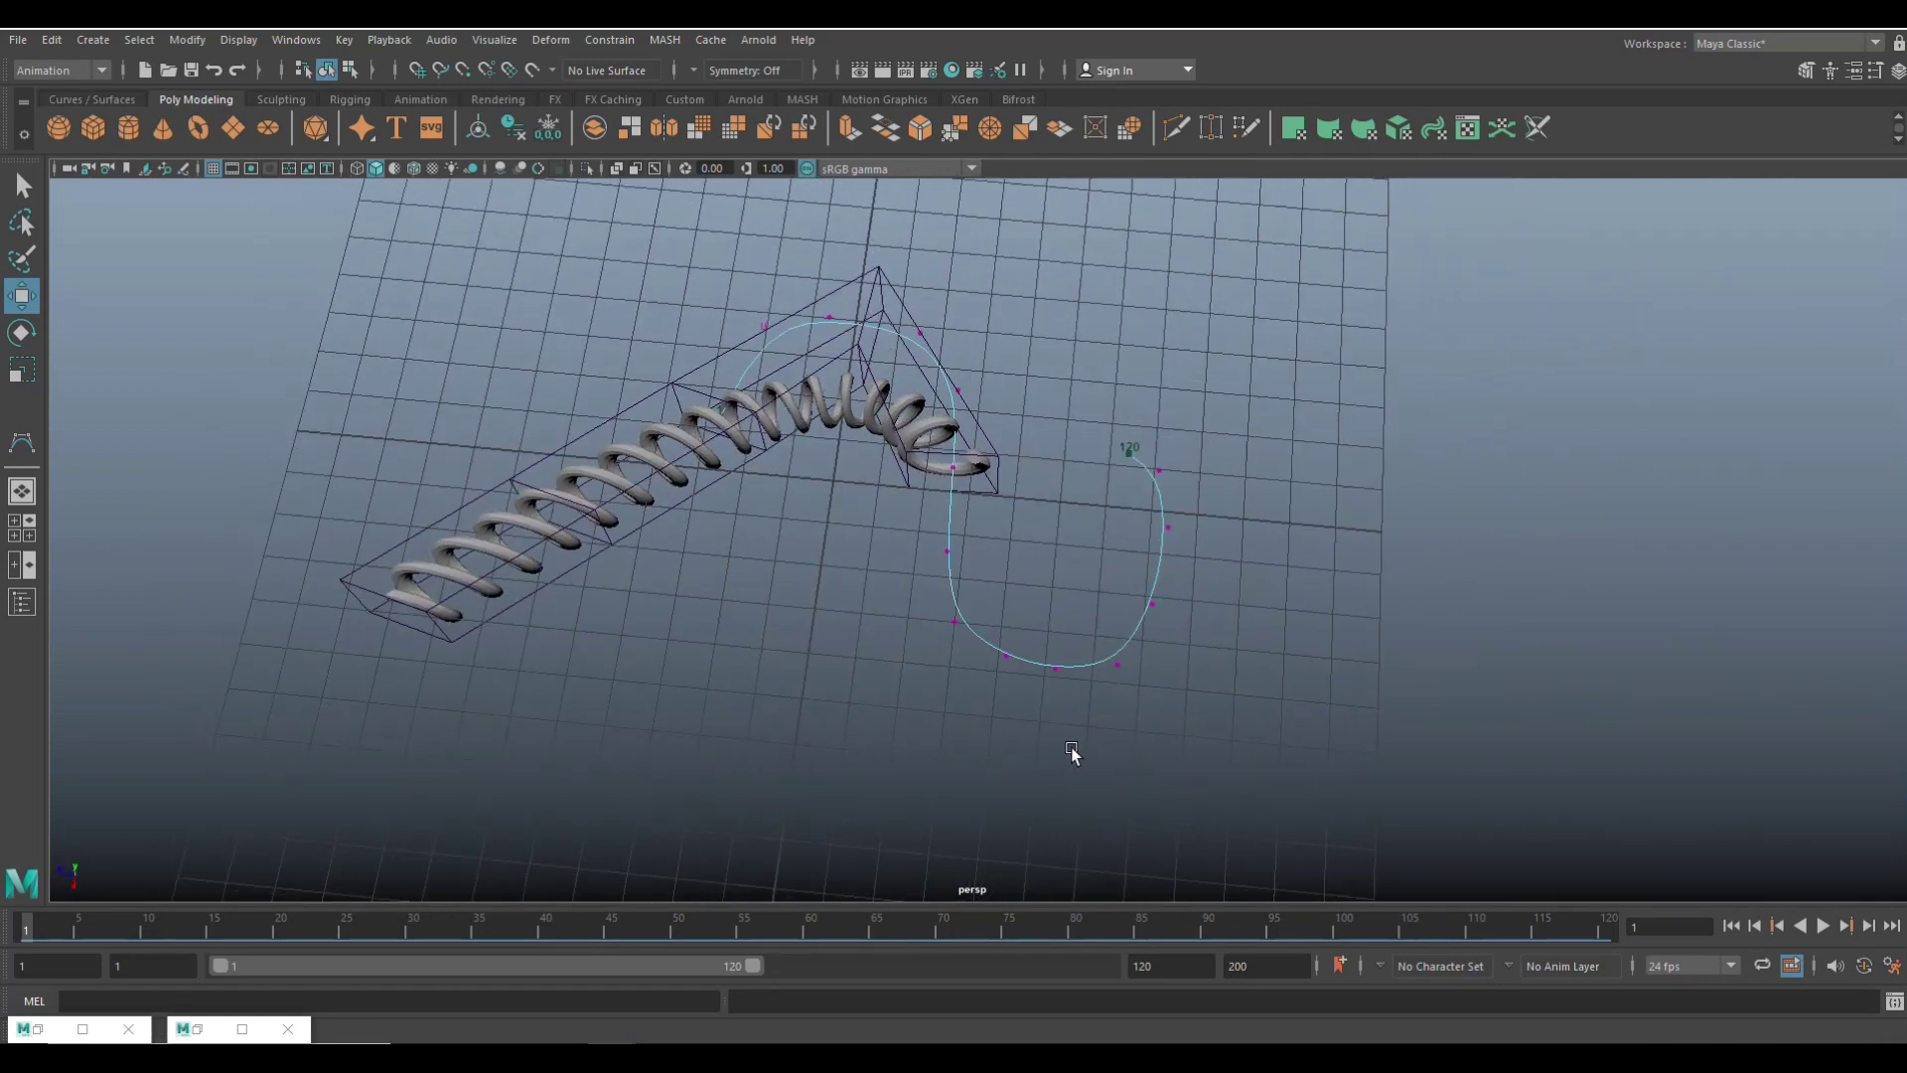
pyautogui.keyDown('alt'); pyautogui.moveTo(1071, 753); pyautogui.dragTo(979, 762, button='middle'); pyautogui.keyUp('alt')
pyautogui.moveTo(1003, 417); pyautogui.dragTo(1131, 502)
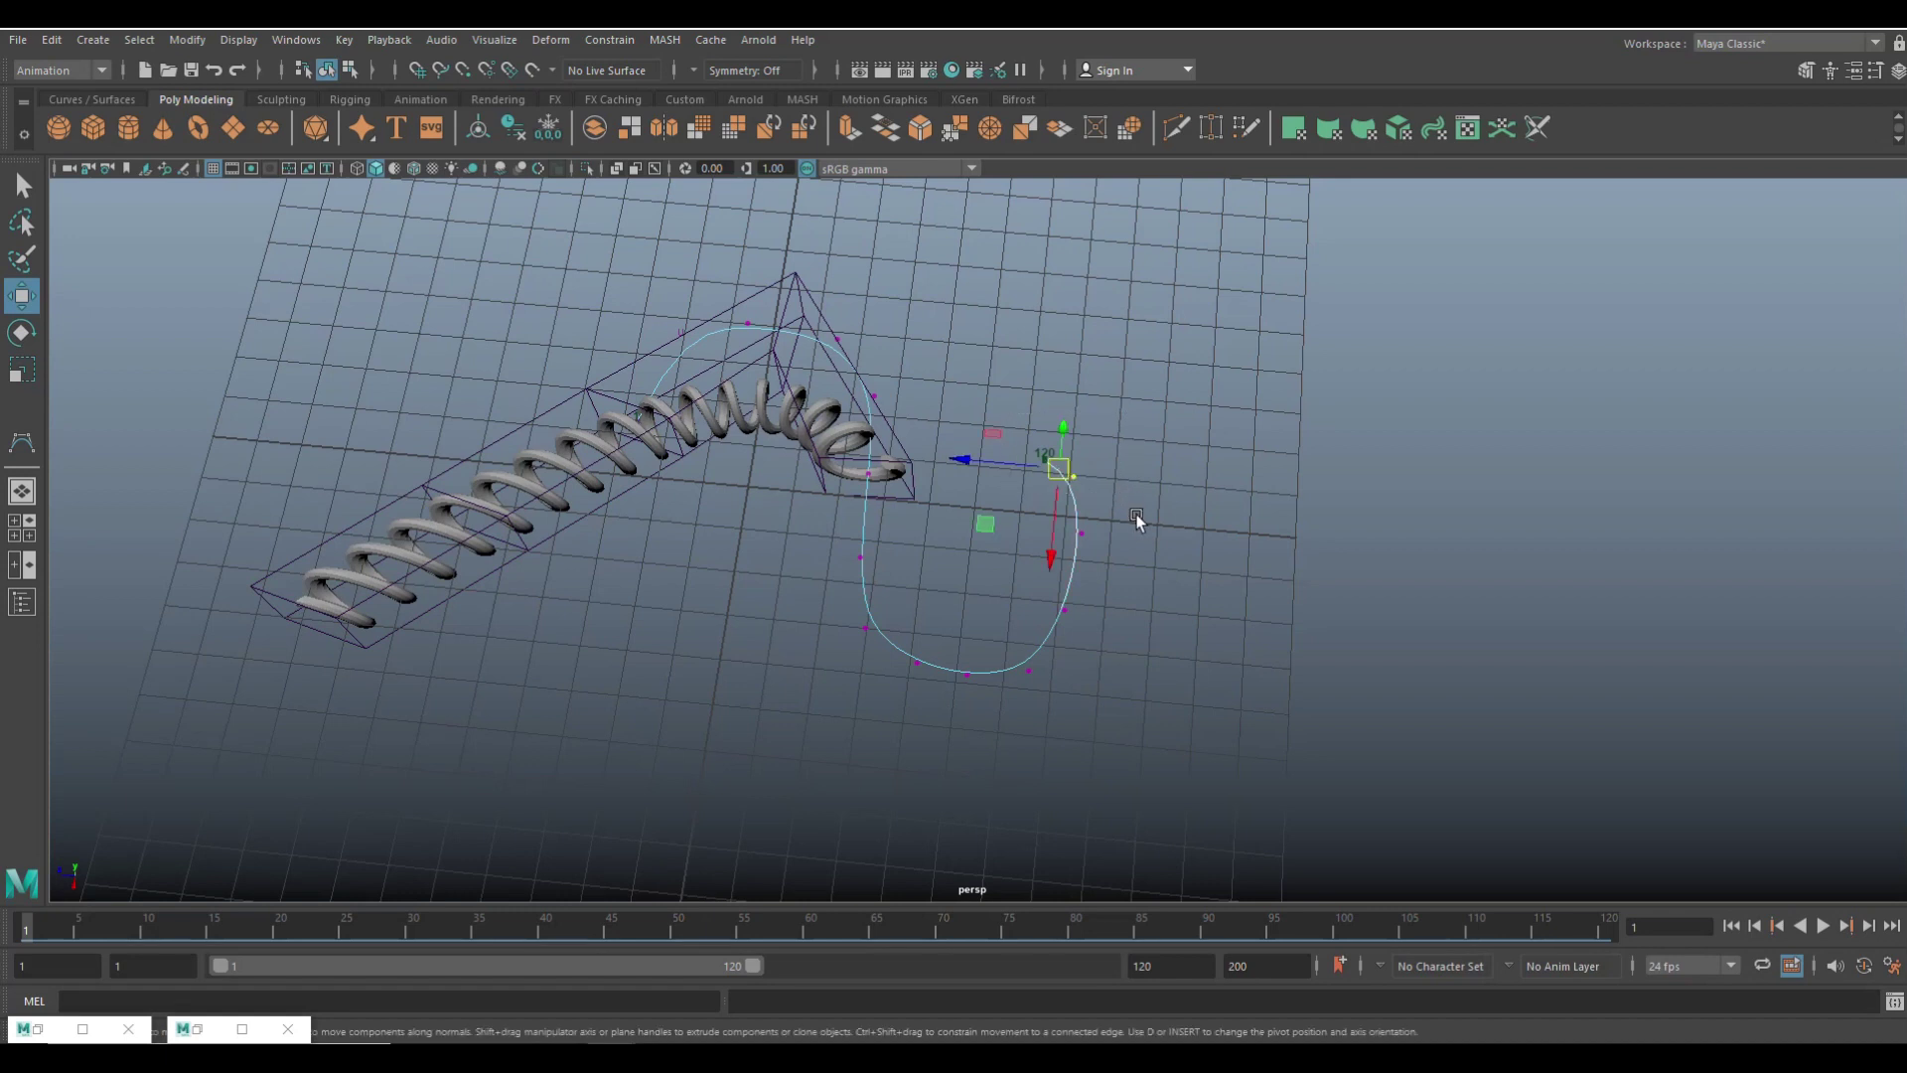
pyautogui.press('b')
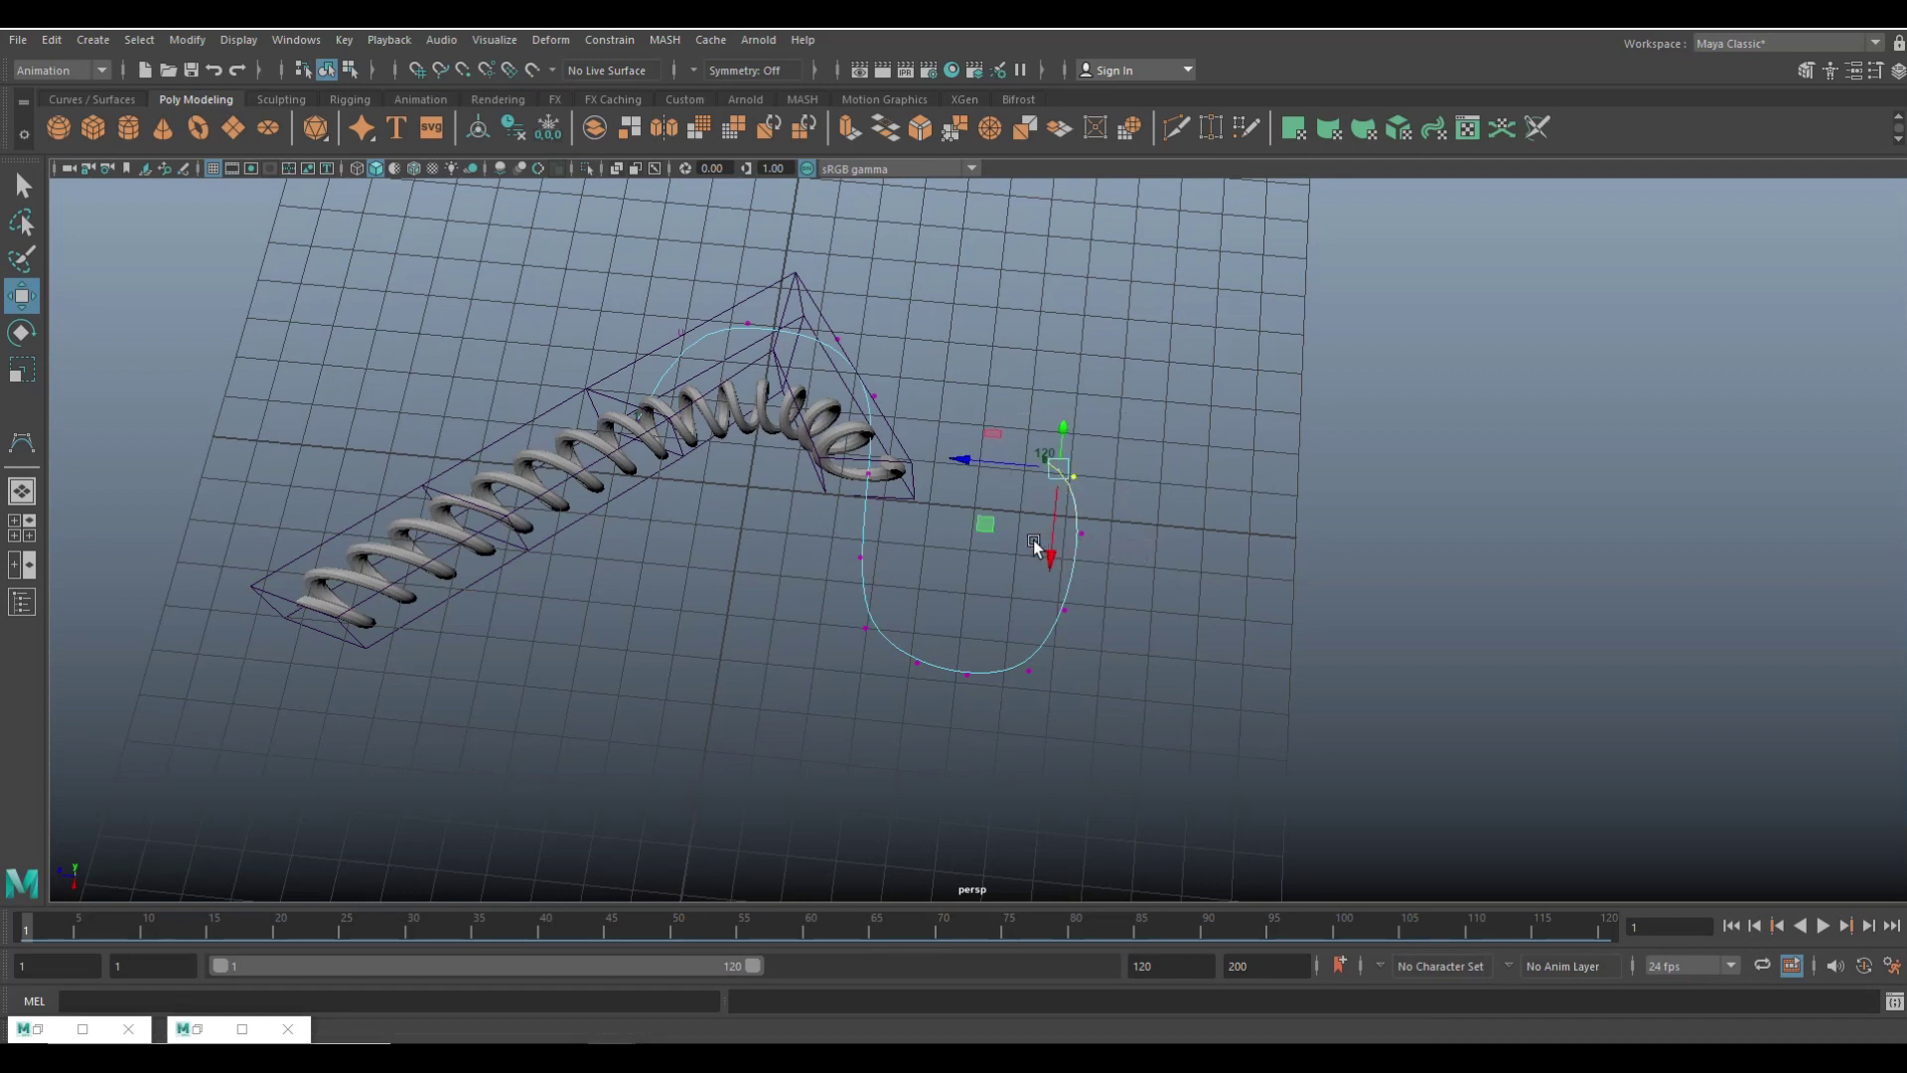
pyautogui.moveTo(1043, 553); pyautogui.dragTo(1346, 603)
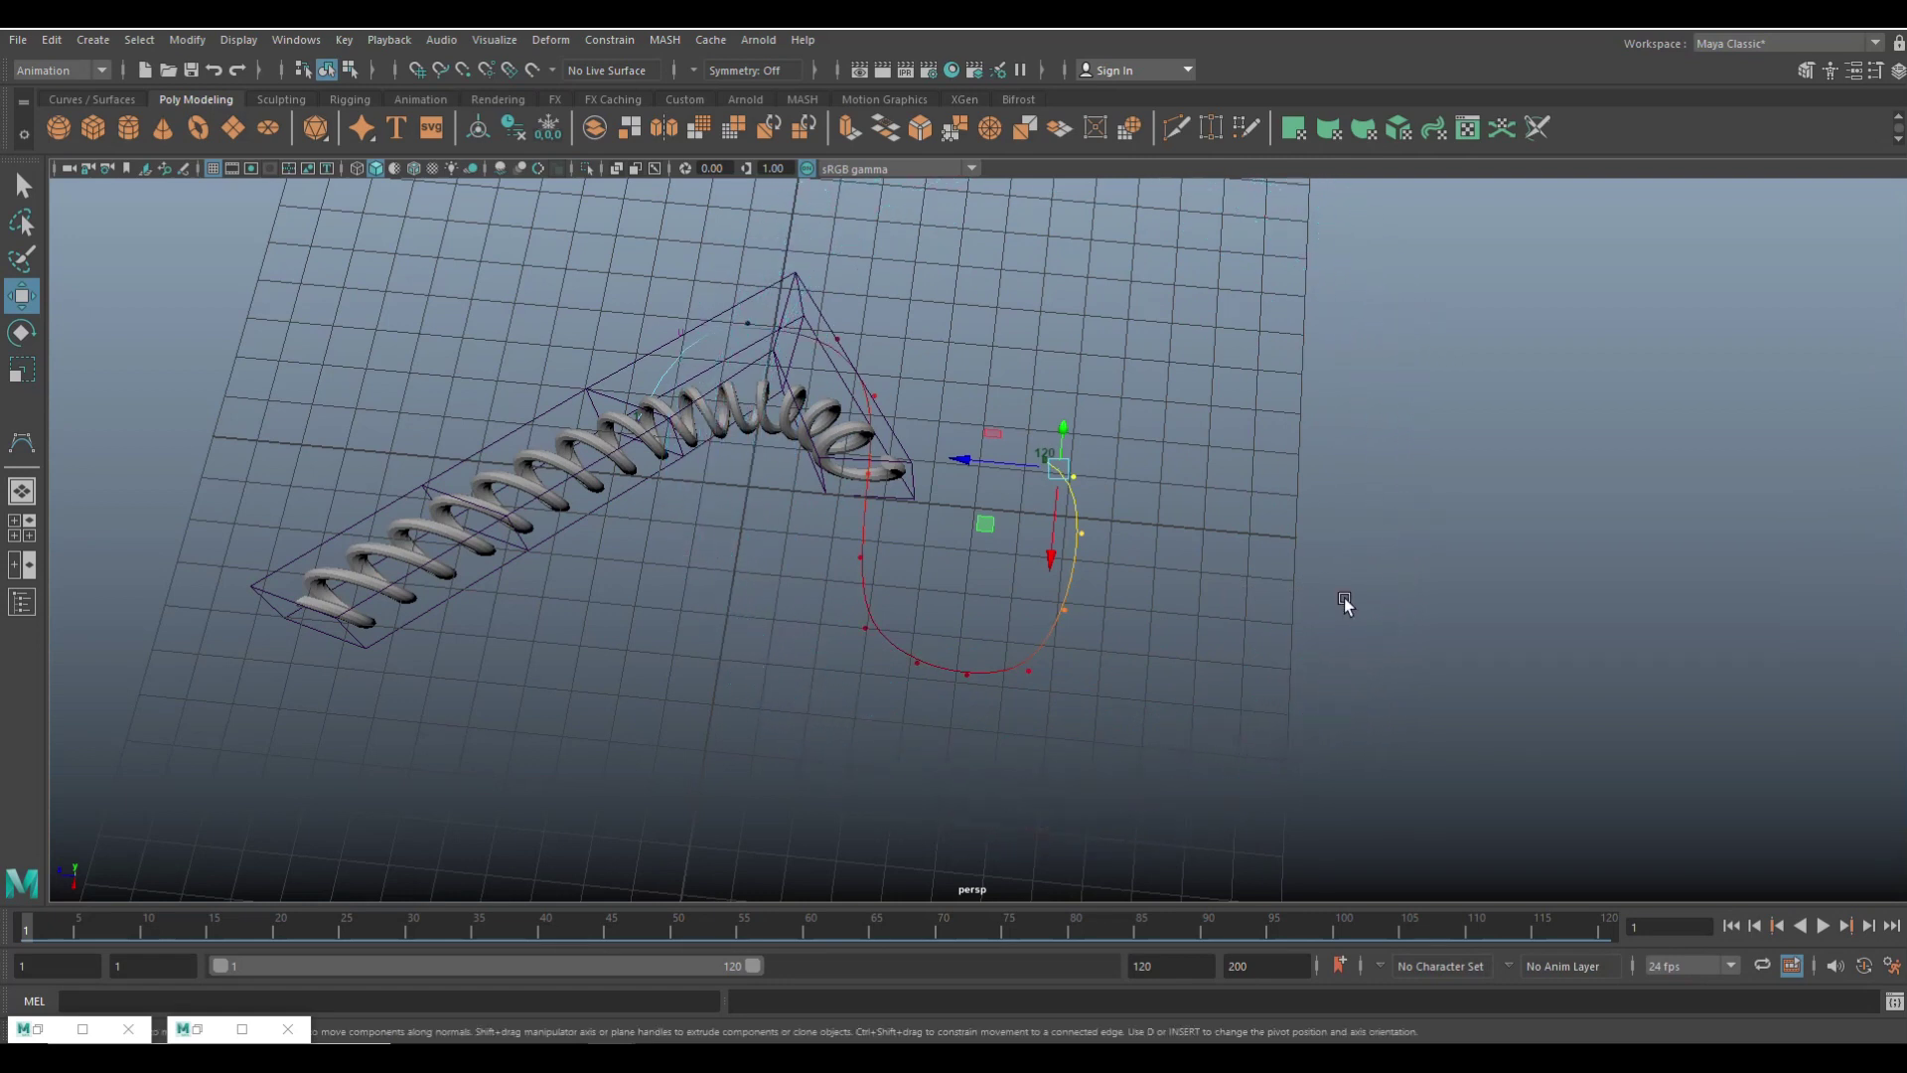
# - Drag the top, end and middle CVs to widen the curve's sweep to the right
pyautogui.moveTo(1075, 499); pyautogui.dragTo(1389, 463)
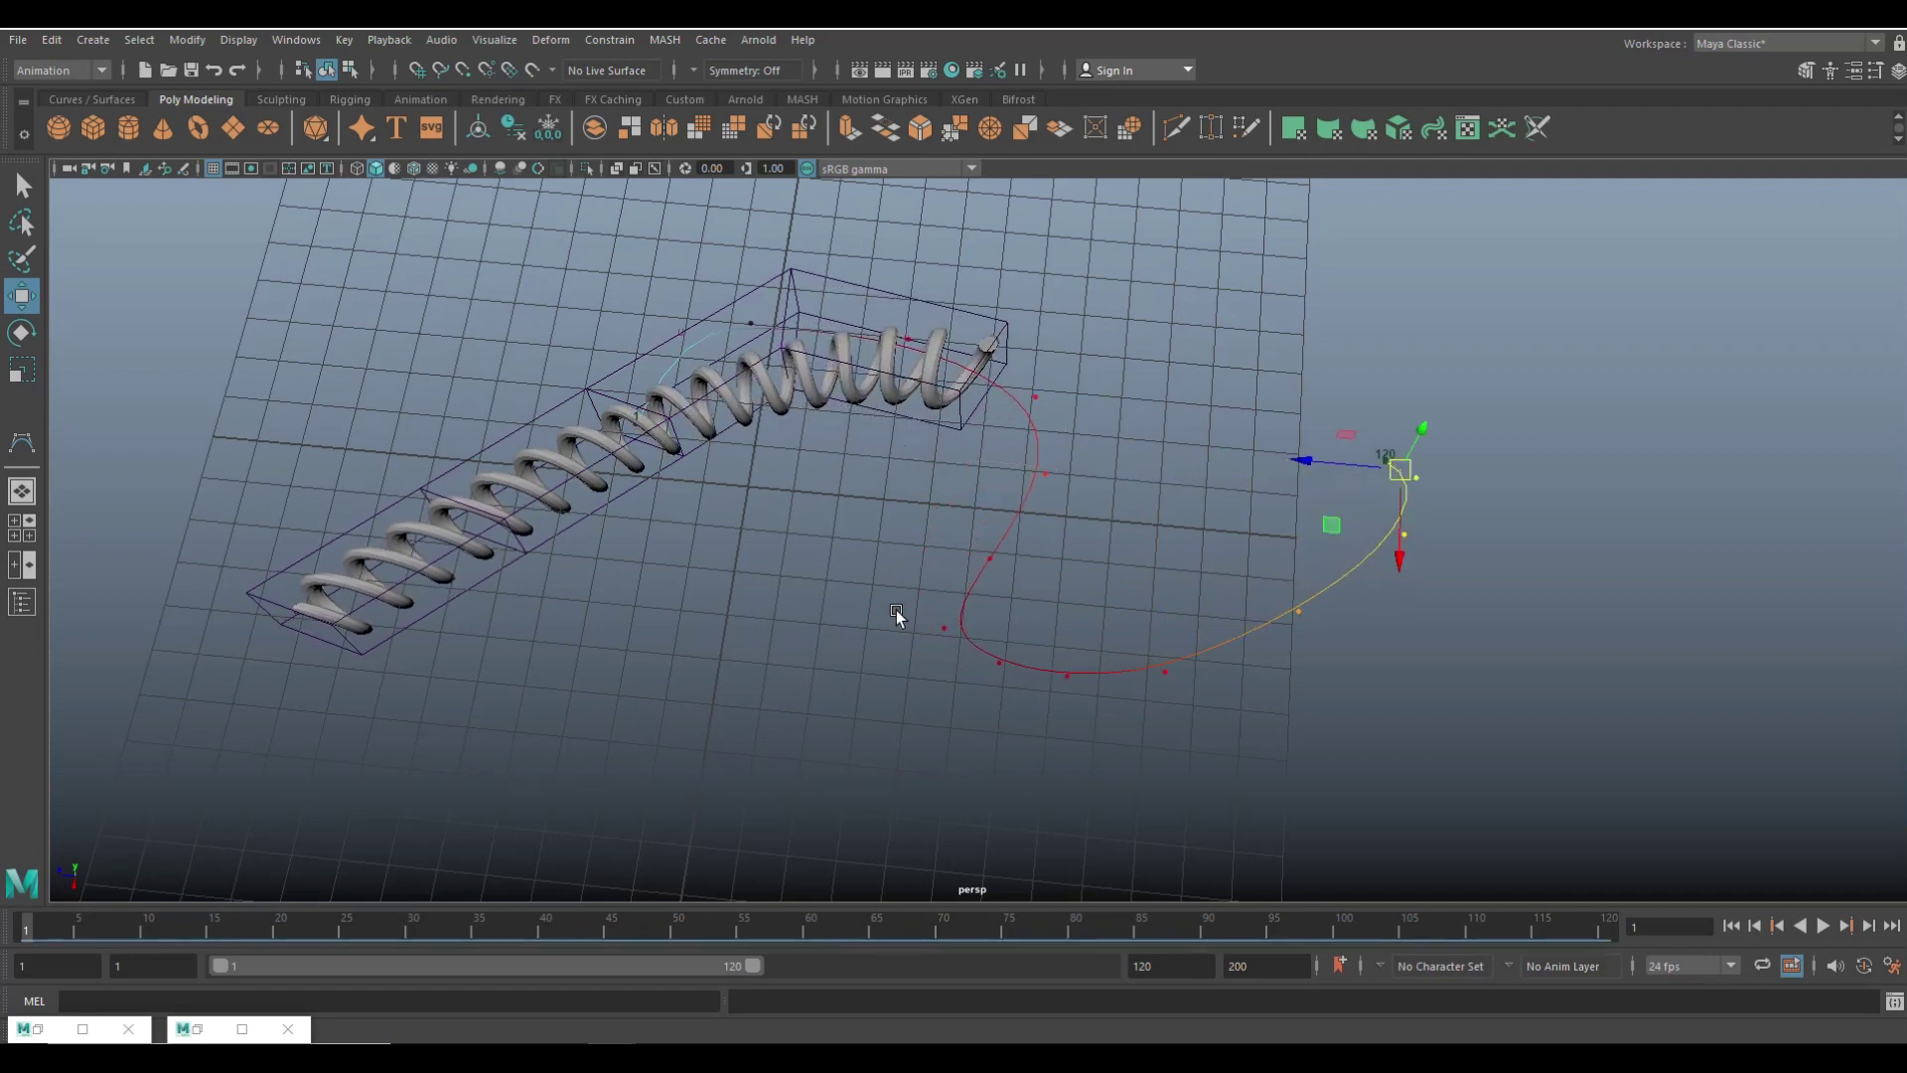
pyautogui.moveTo(900, 617); pyautogui.dragTo(1098, 671)
pyautogui.click(1387, 459)
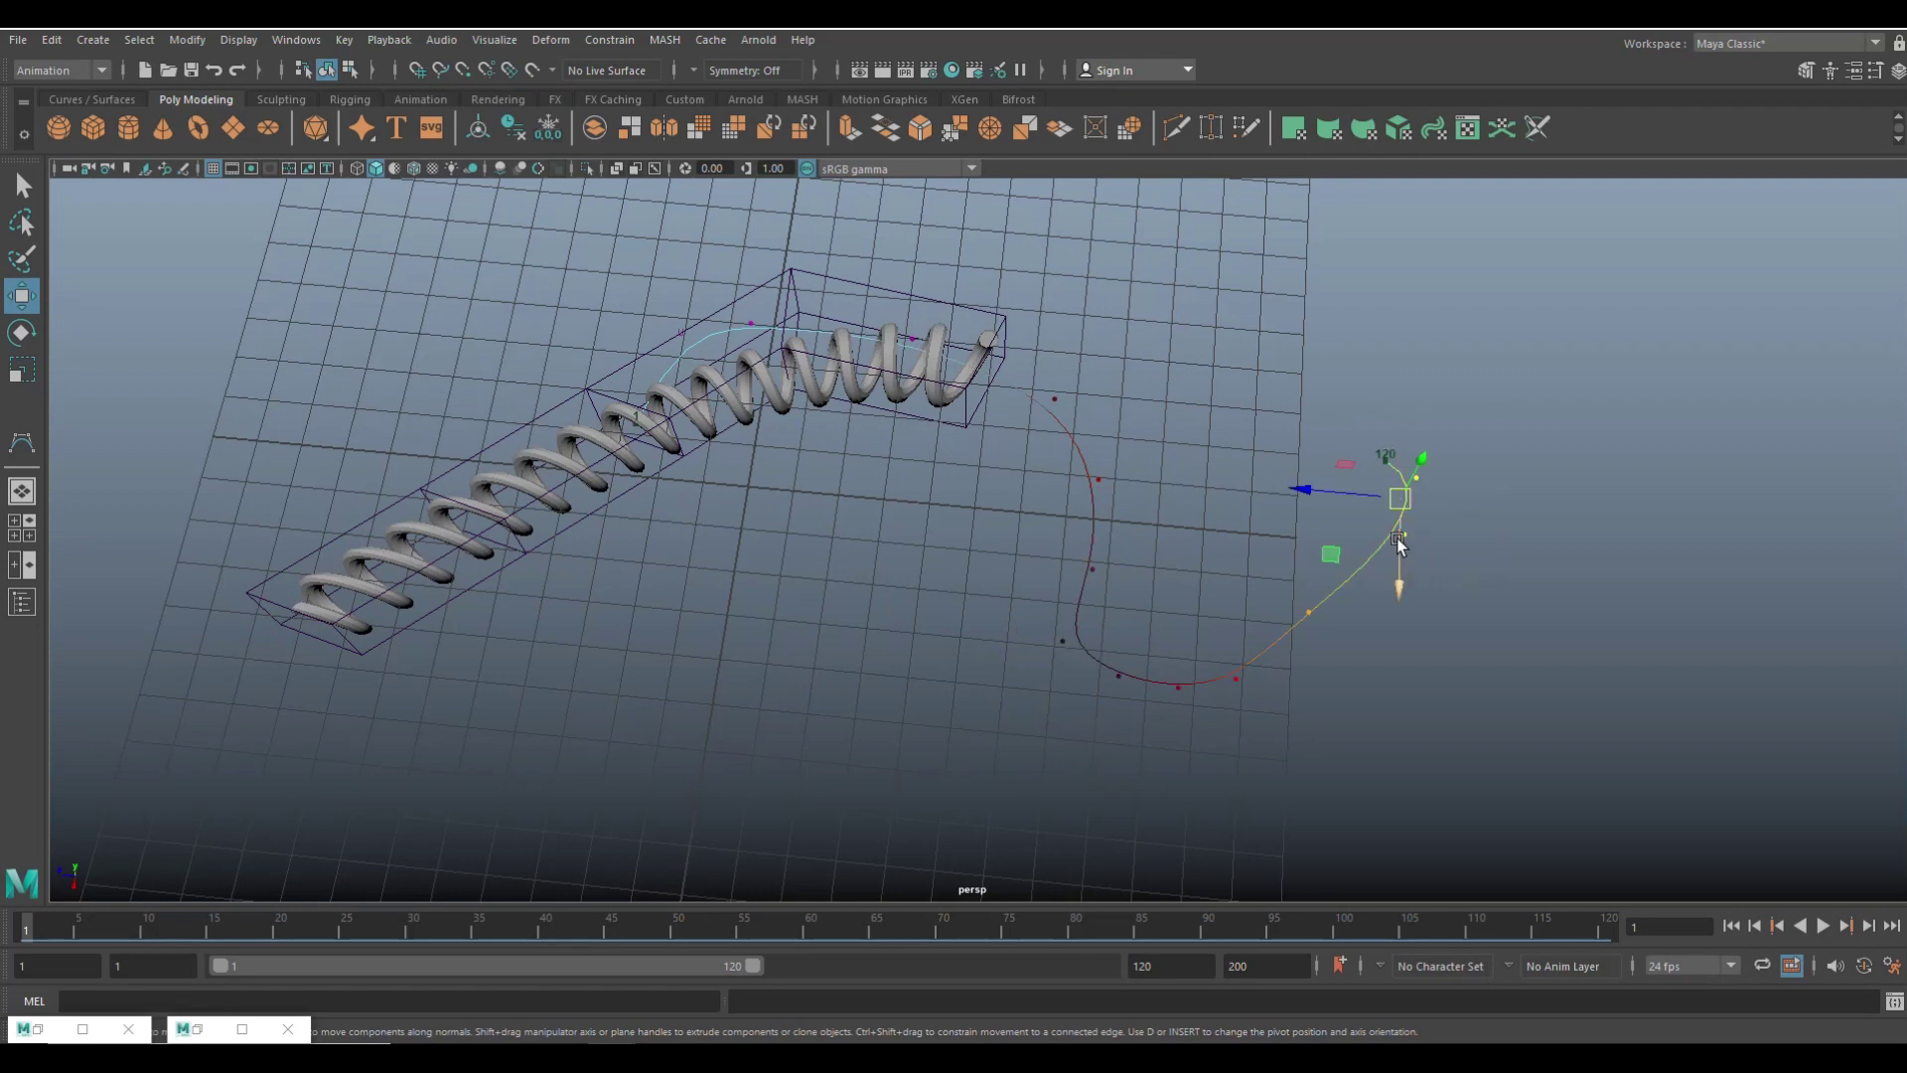
pyautogui.moveTo(1404, 481); pyautogui.dragTo(1559, 534)
pyautogui.moveTo(1261, 639); pyautogui.dragTo(1341, 754)
pyautogui.moveTo(1292, 693); pyautogui.dragTo(1461, 732)
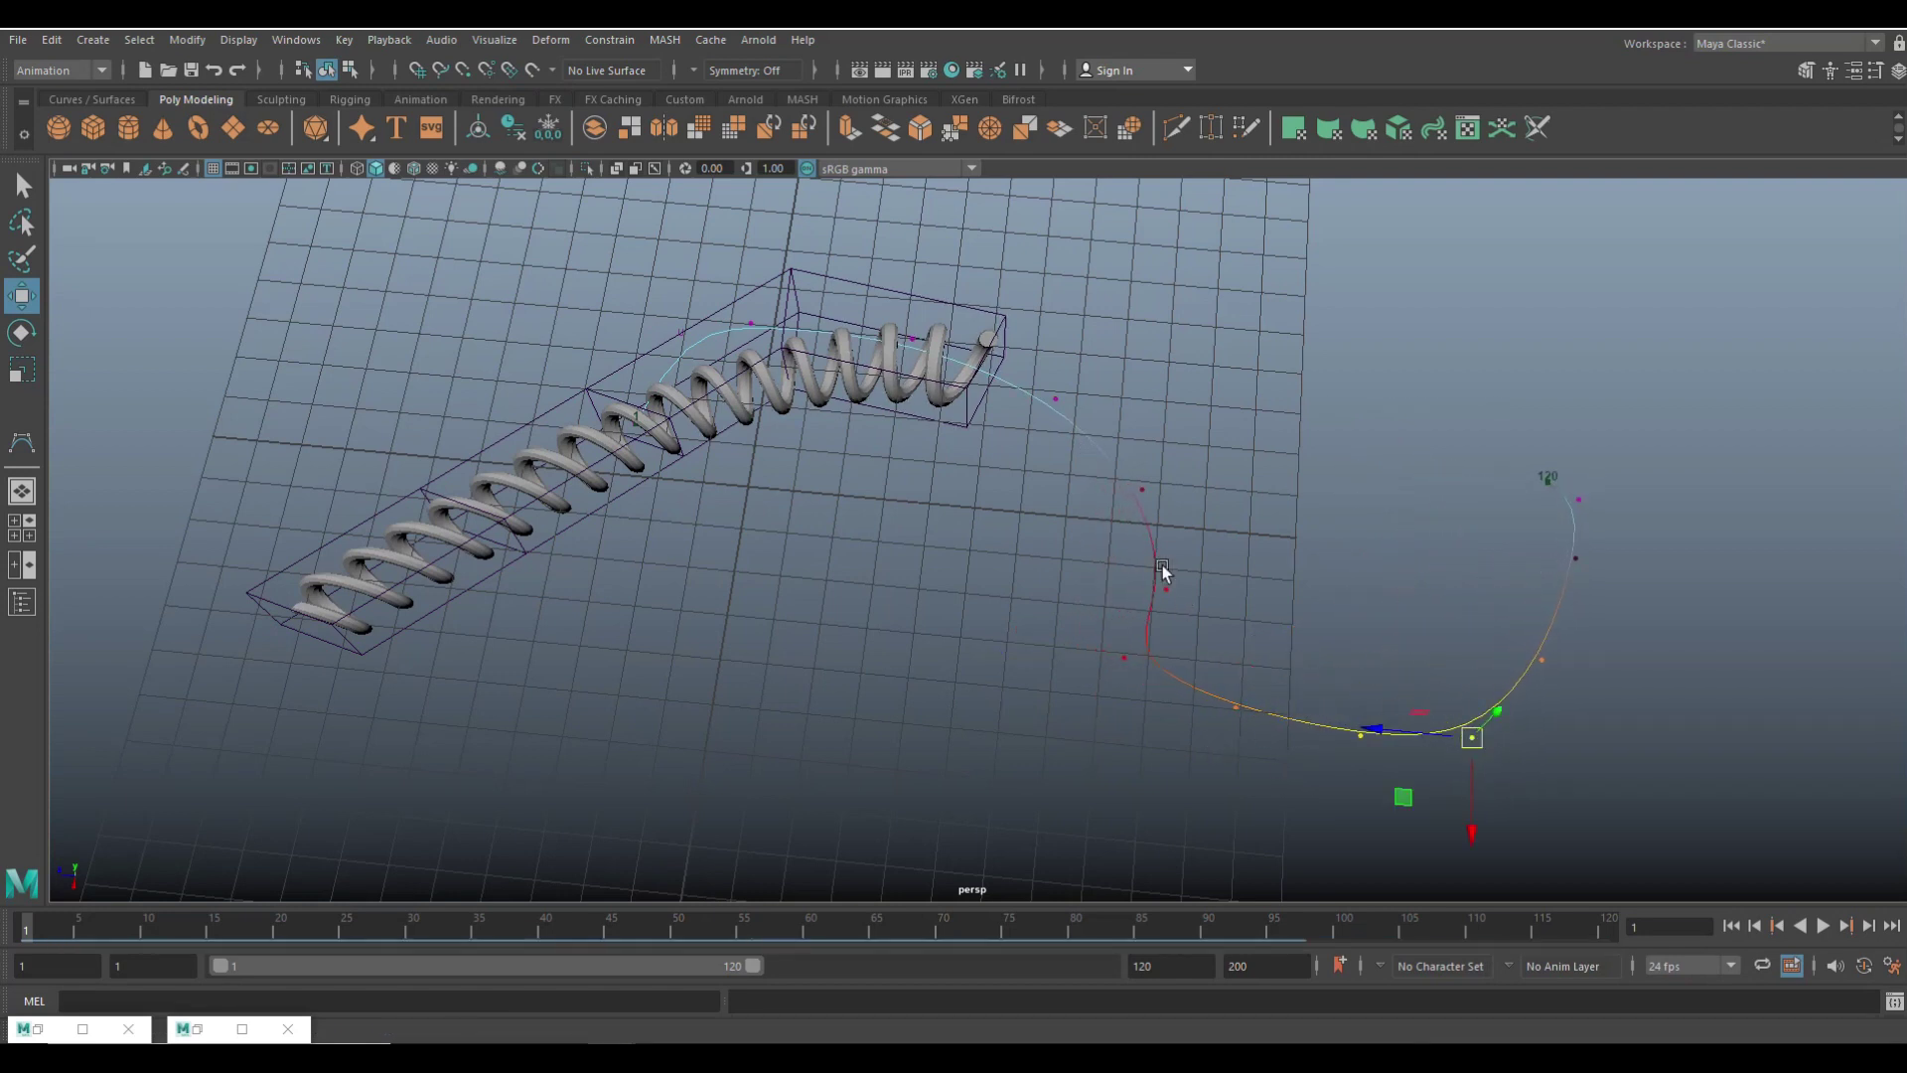
pyautogui.click(1144, 497)
pyautogui.moveTo(1144, 496); pyautogui.dragTo(1098, 496)
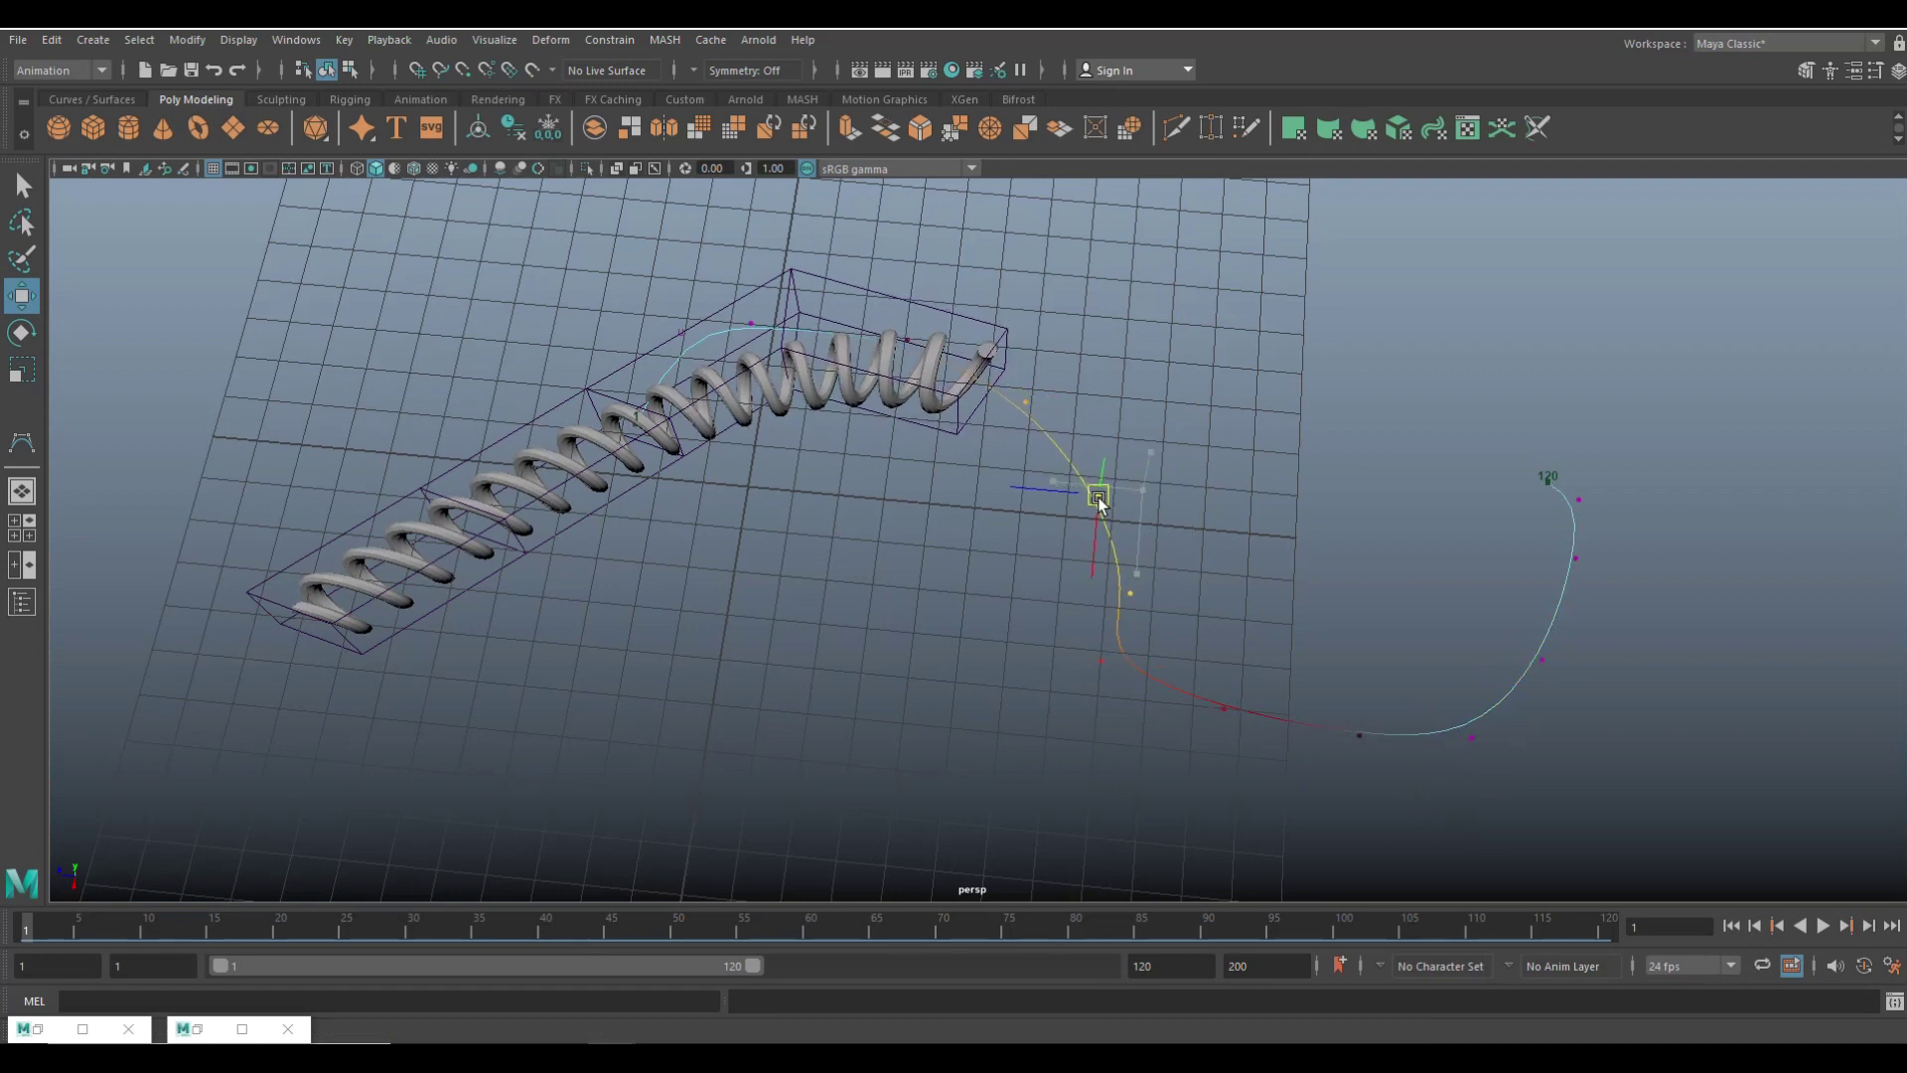
pyautogui.moveTo(715, 291); pyautogui.dragTo(733, 383)
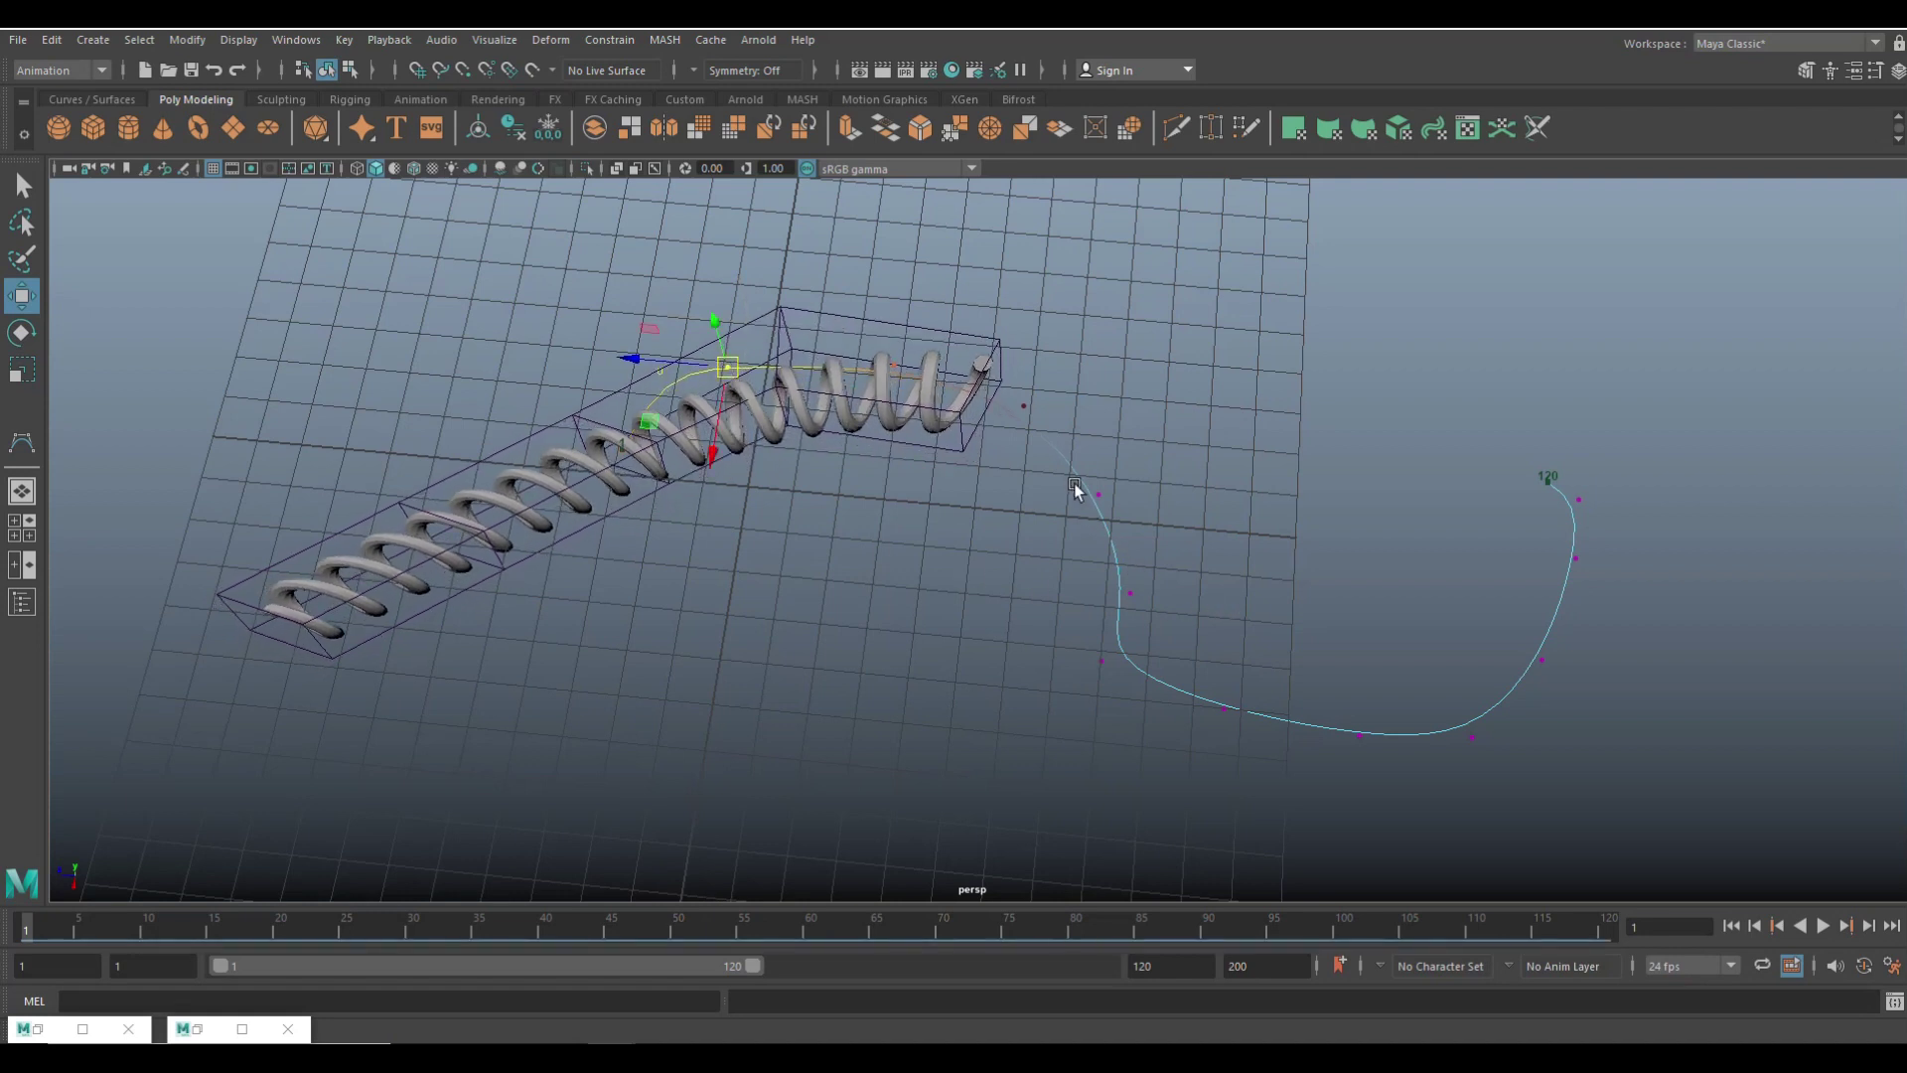
# - Turn soft-select falloff to zero and pull the start and bottom CVs to deepen the S-bend
pyautogui.click(1097, 494)
pyautogui.moveTo(1099, 490); pyautogui.dragTo(1056, 511)
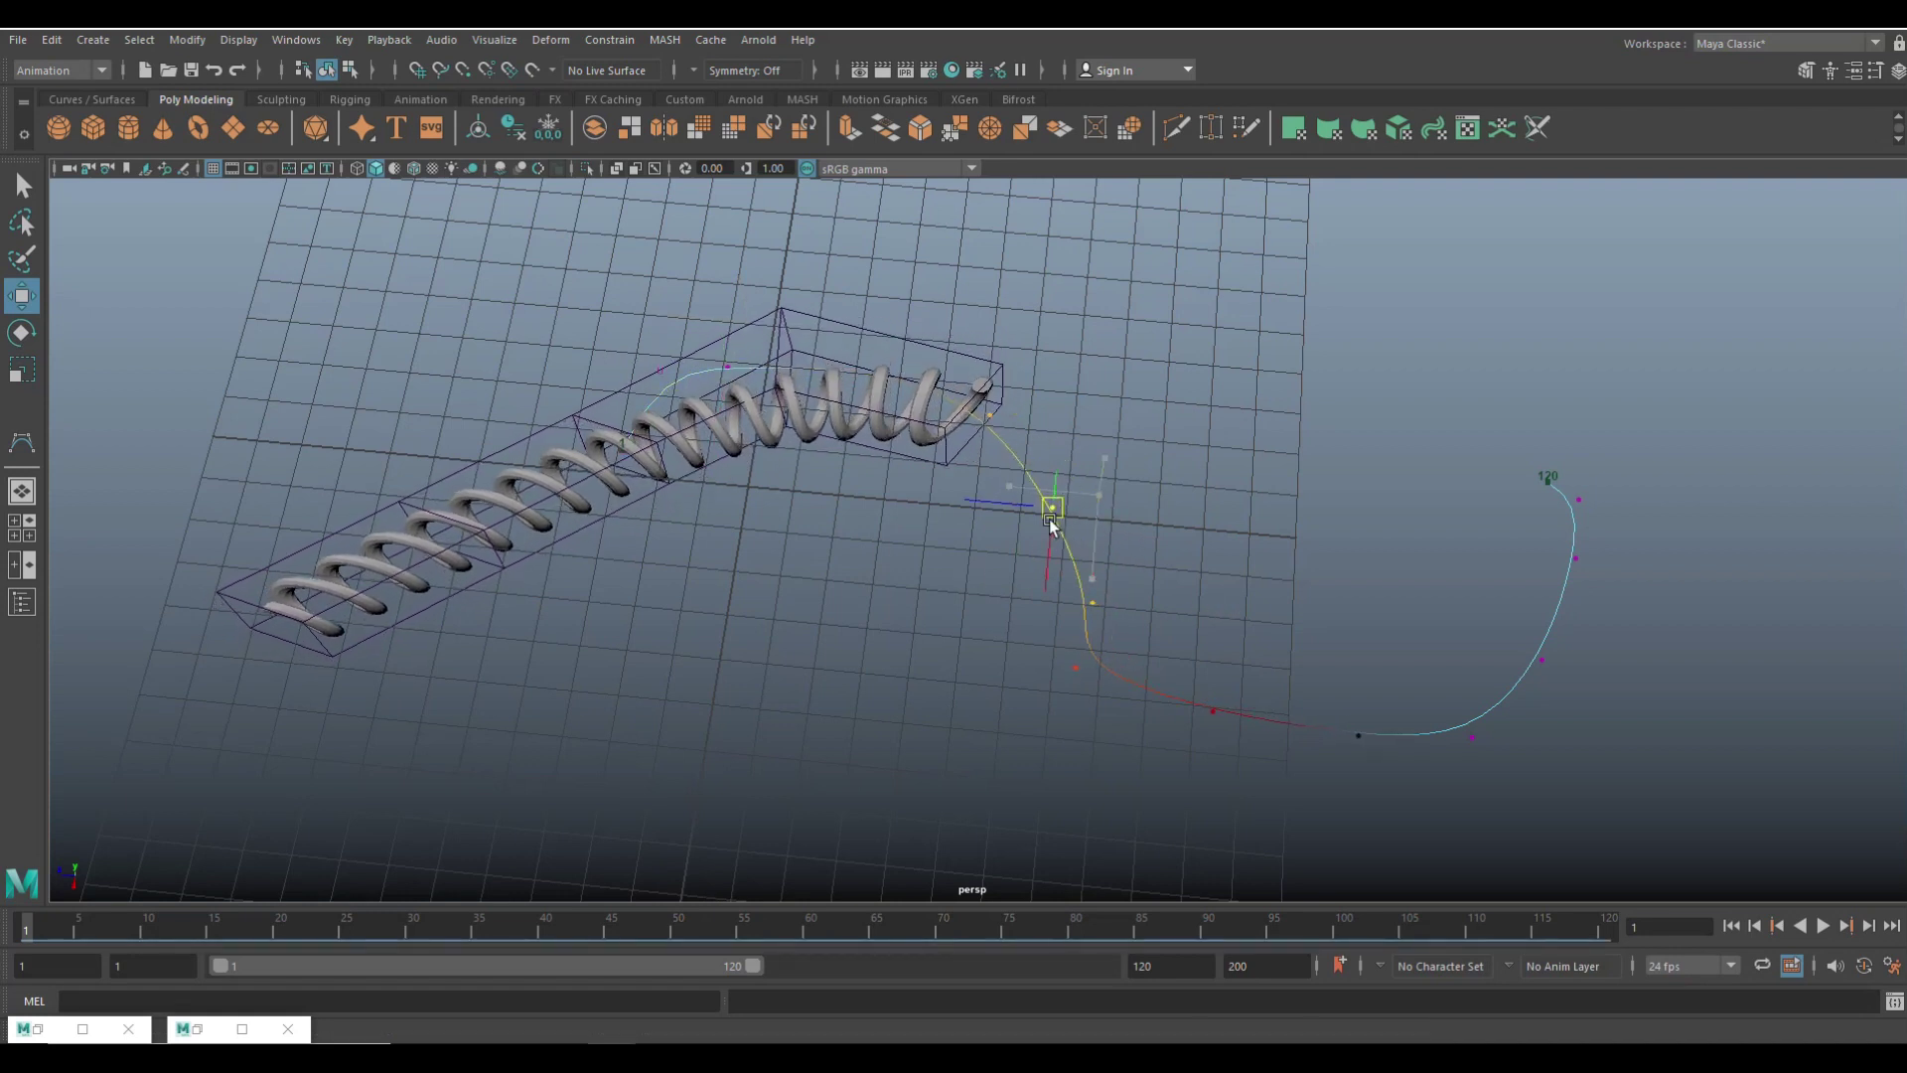
pyautogui.click(1089, 604)
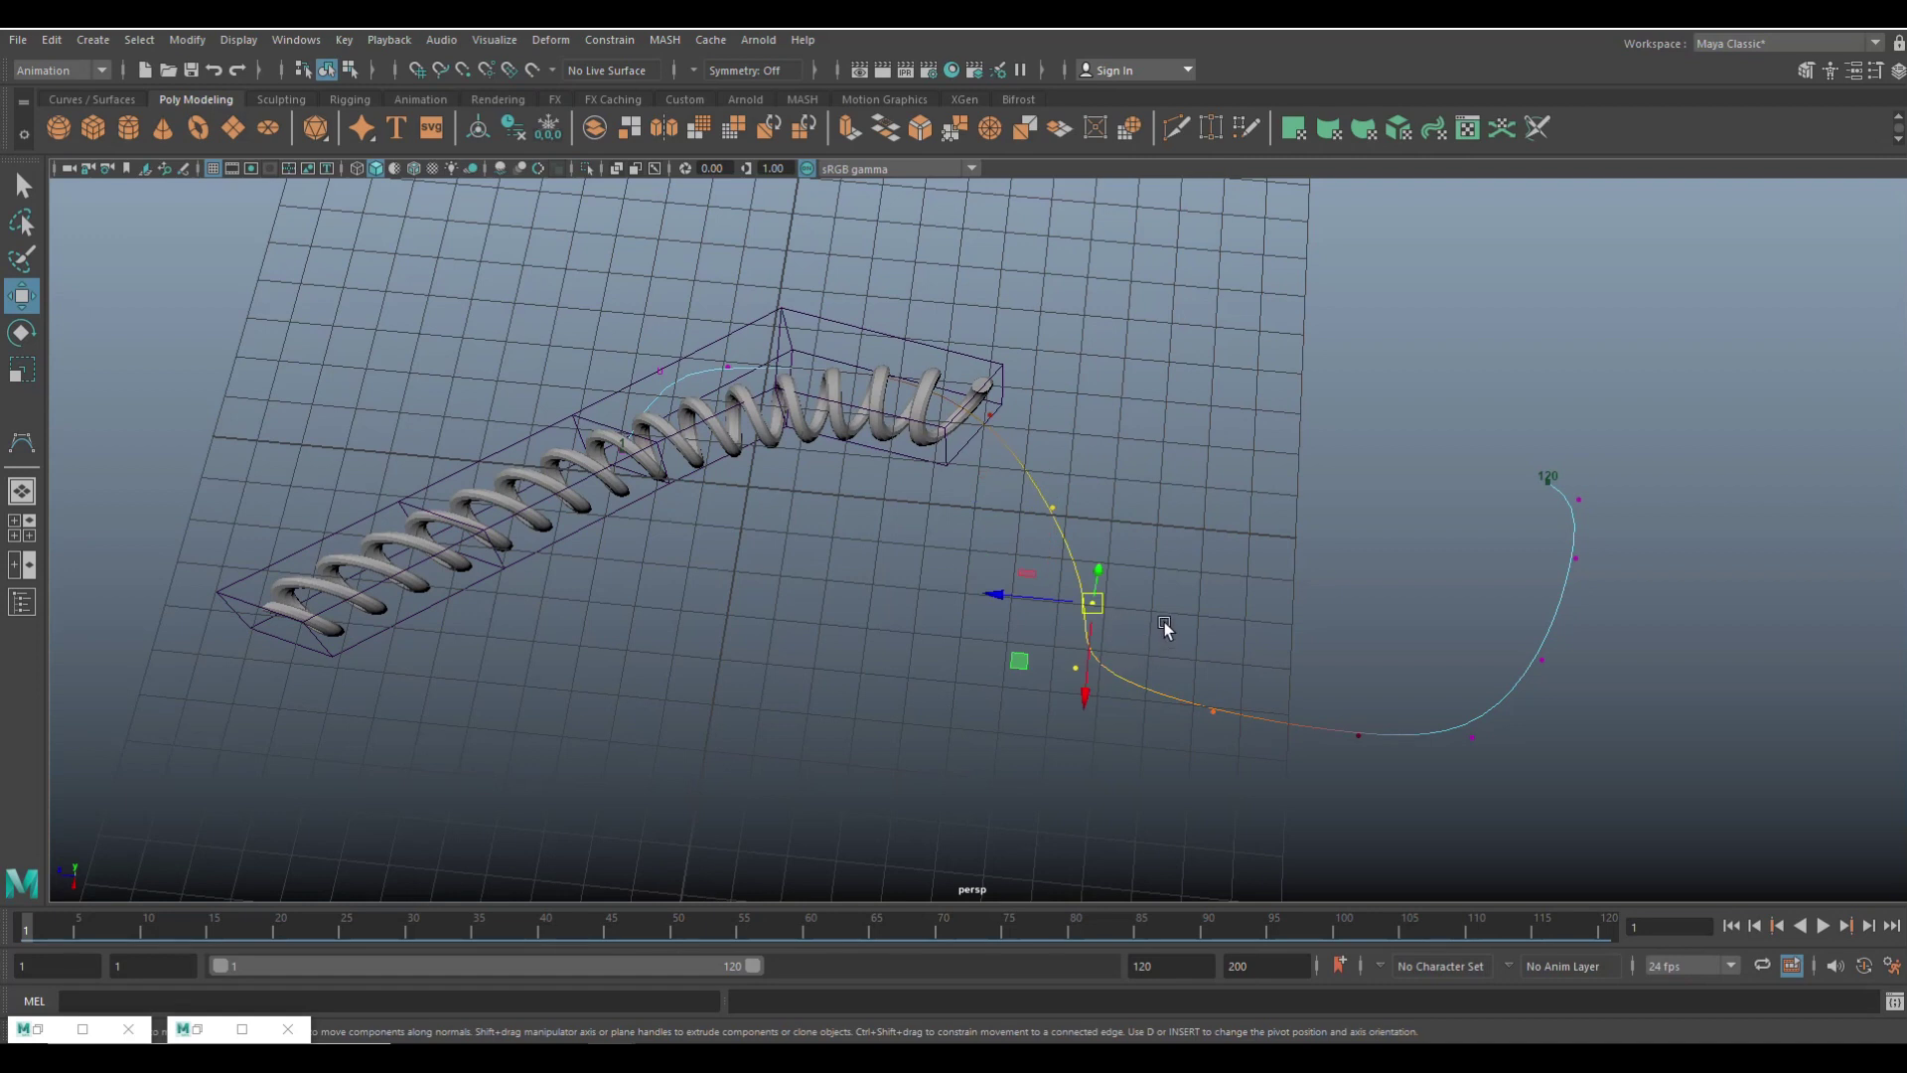
pyautogui.moveTo(1164, 628); pyautogui.dragTo(885, 643)
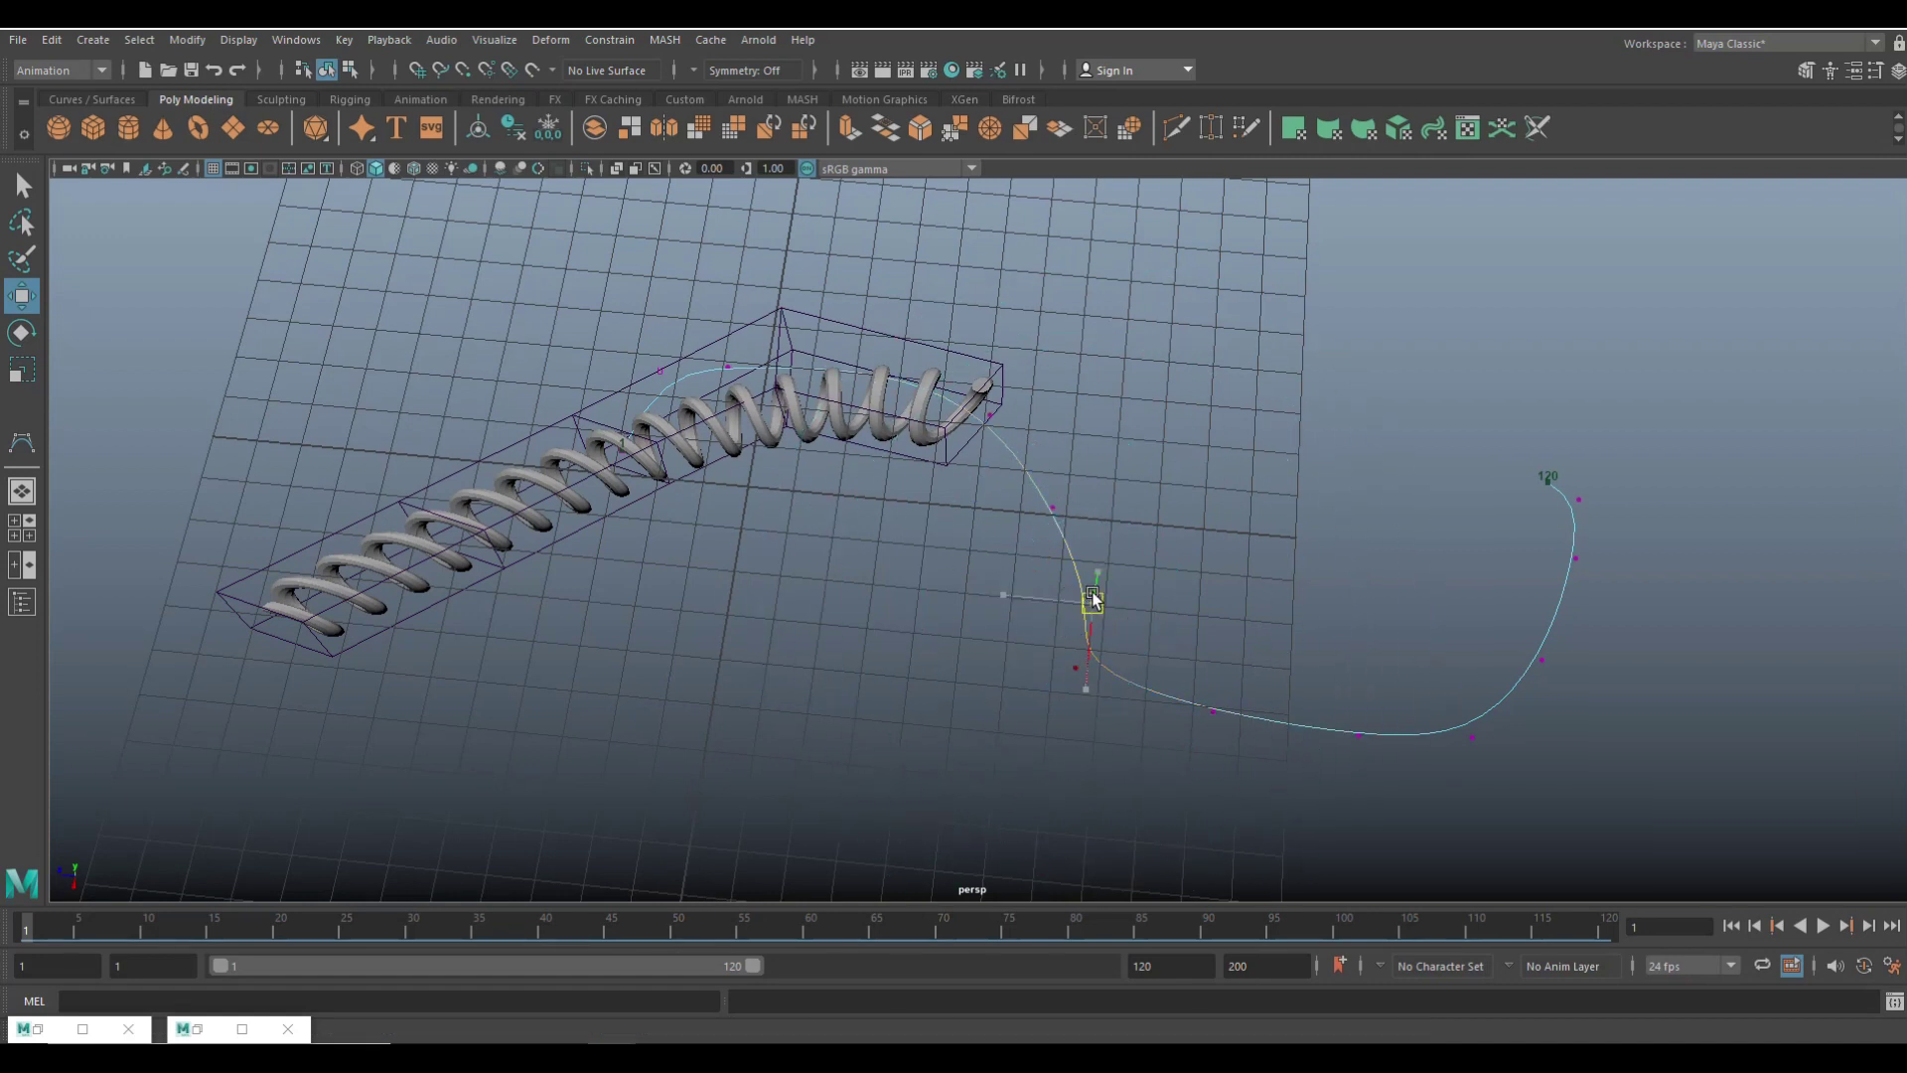
pyautogui.moveTo(1093, 600); pyautogui.dragTo(1046, 601)
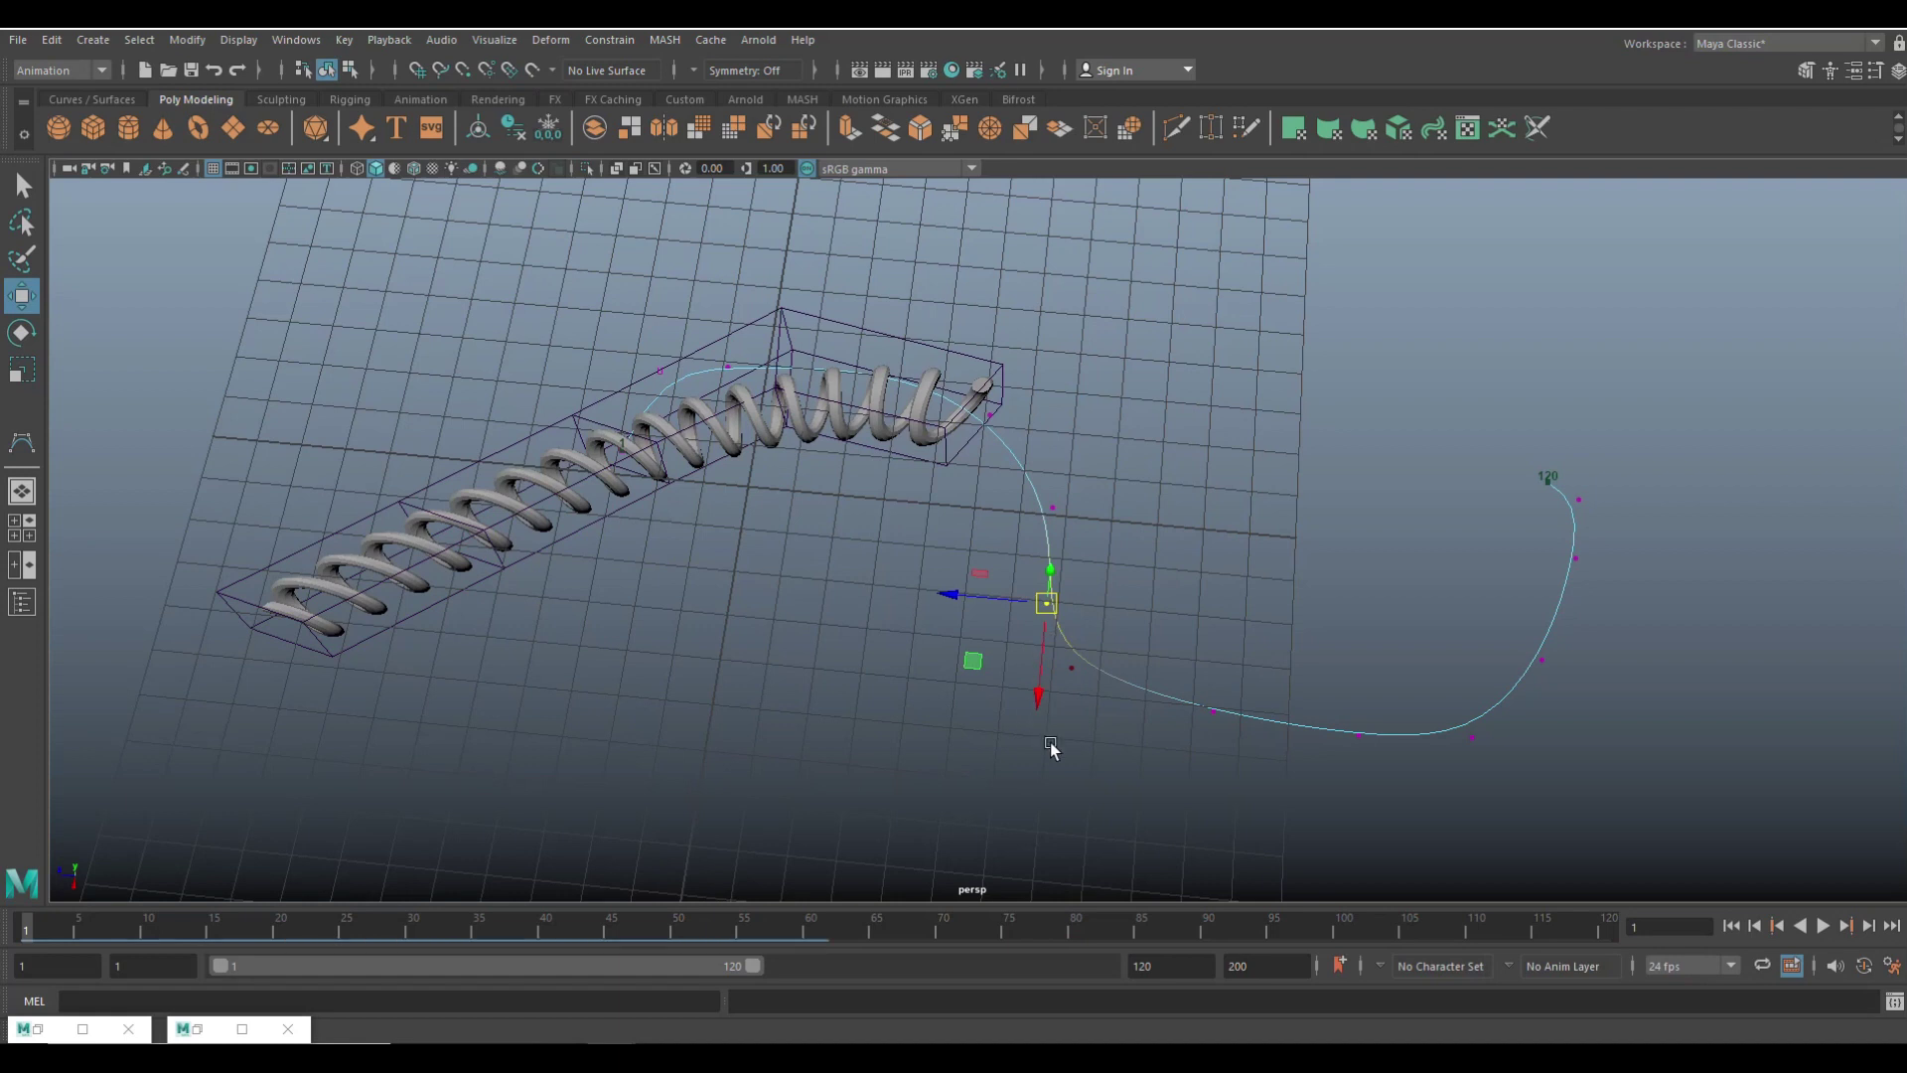
pyautogui.click(1213, 710)
pyautogui.moveTo(1213, 707); pyautogui.dragTo(1214, 753)
pyautogui.moveTo(1351, 707); pyautogui.dragTo(1385, 790)
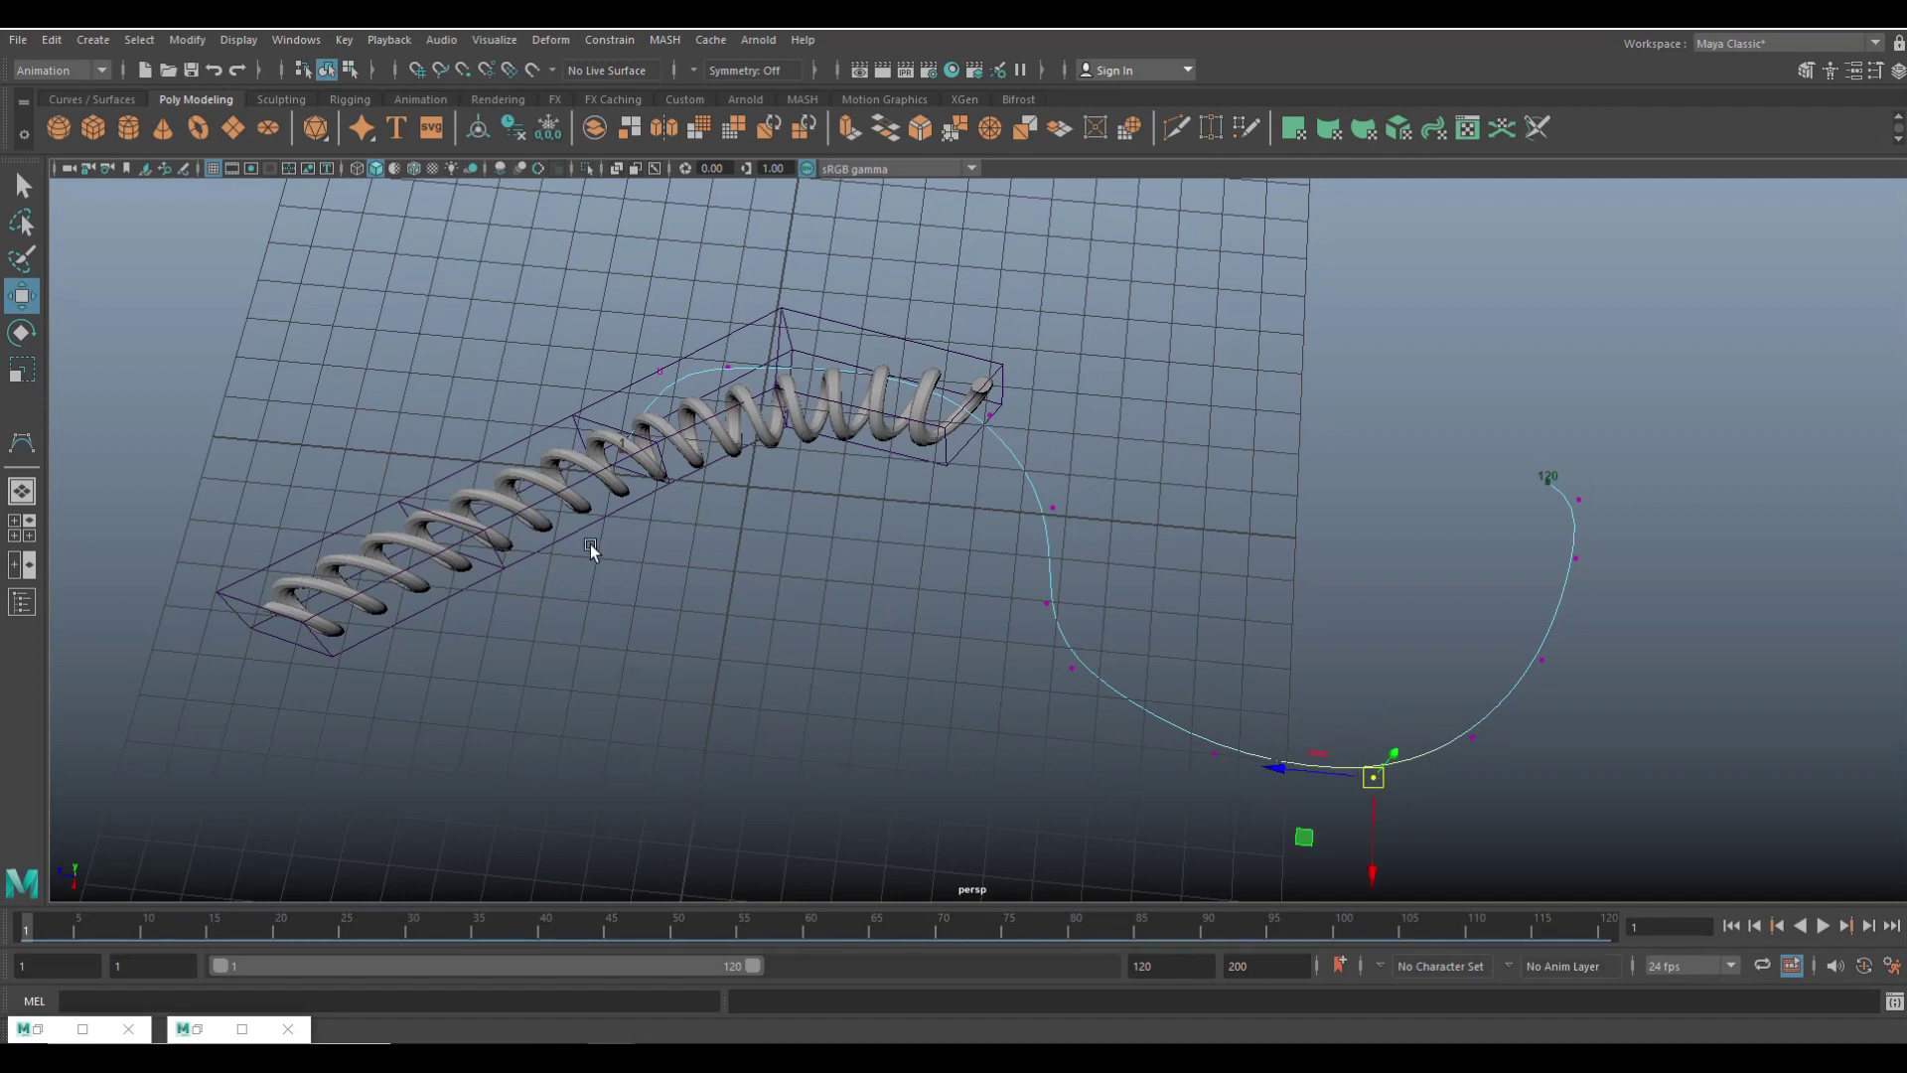
# - Play the animation, stop at frame 66, and orbit in closer on the bent spring
pyautogui.press('space')
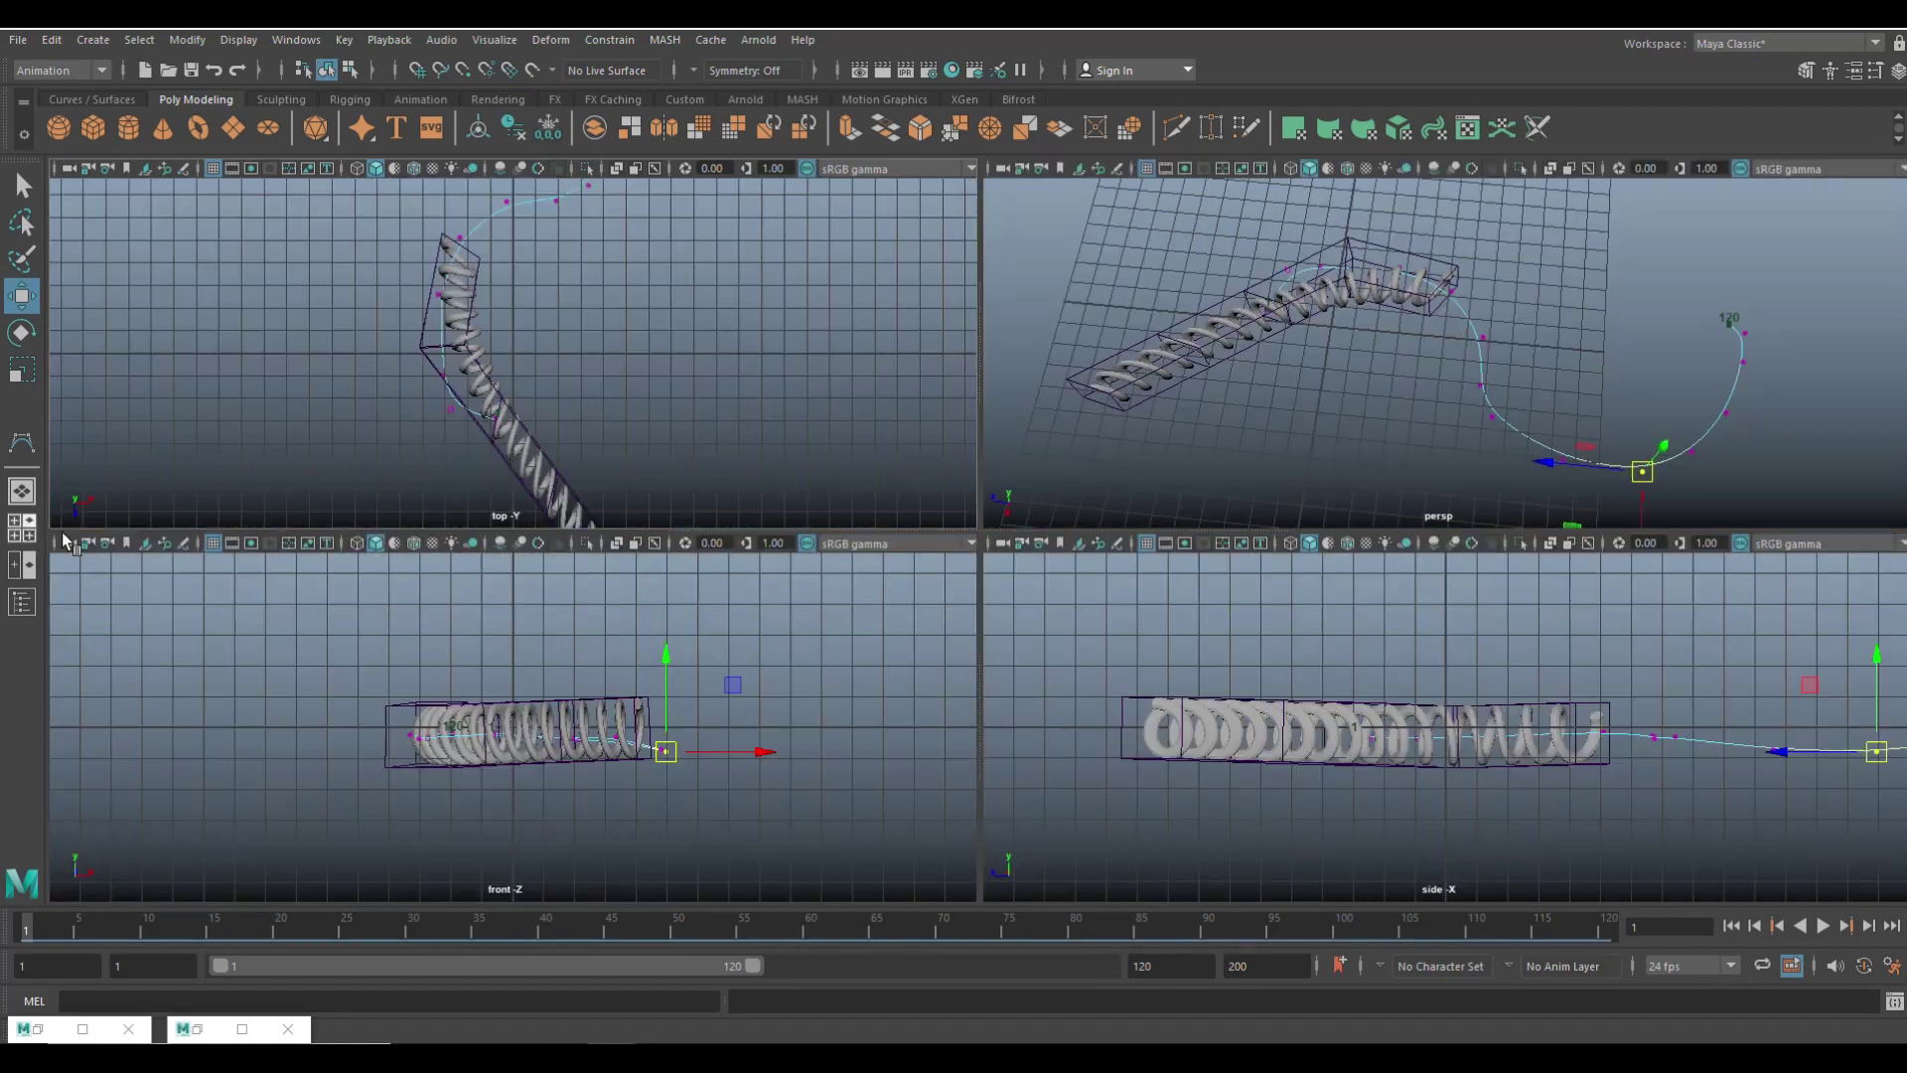
pyautogui.press('space')
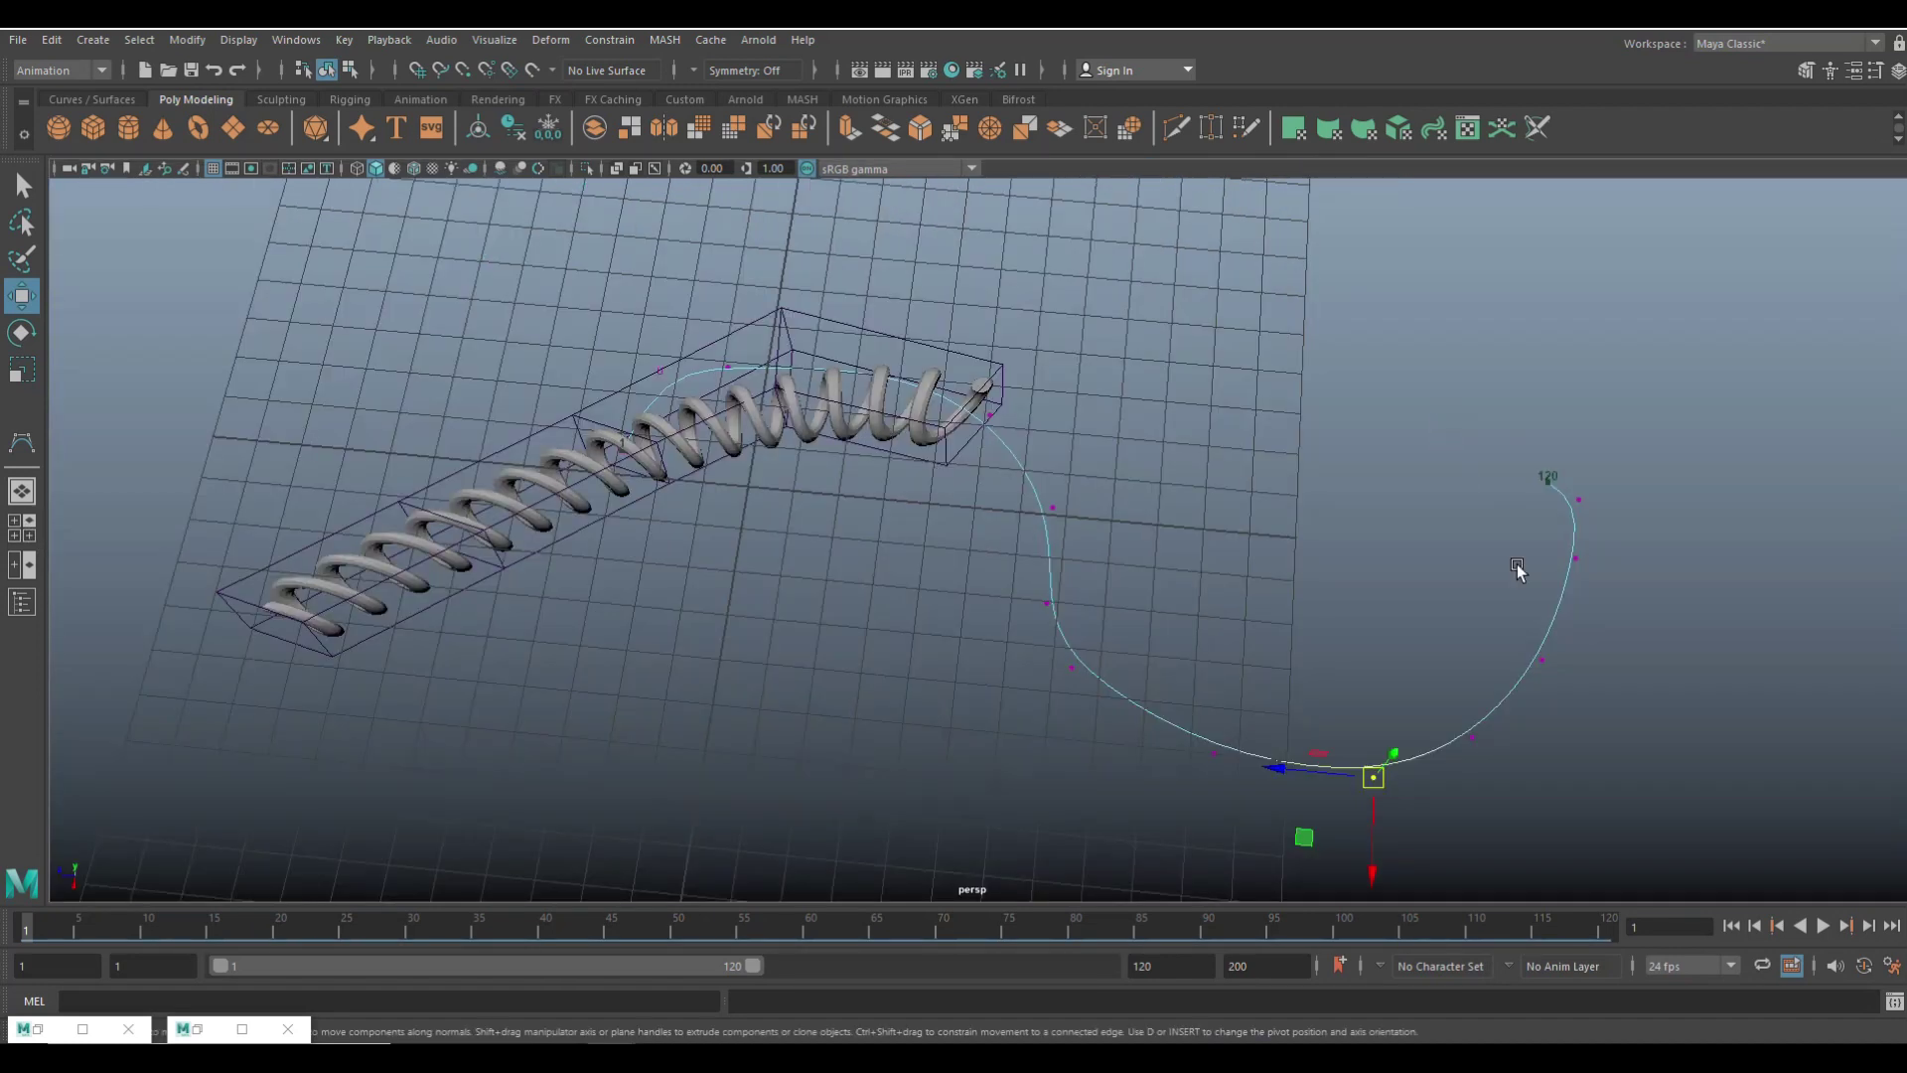
pyautogui.click(1822, 927)
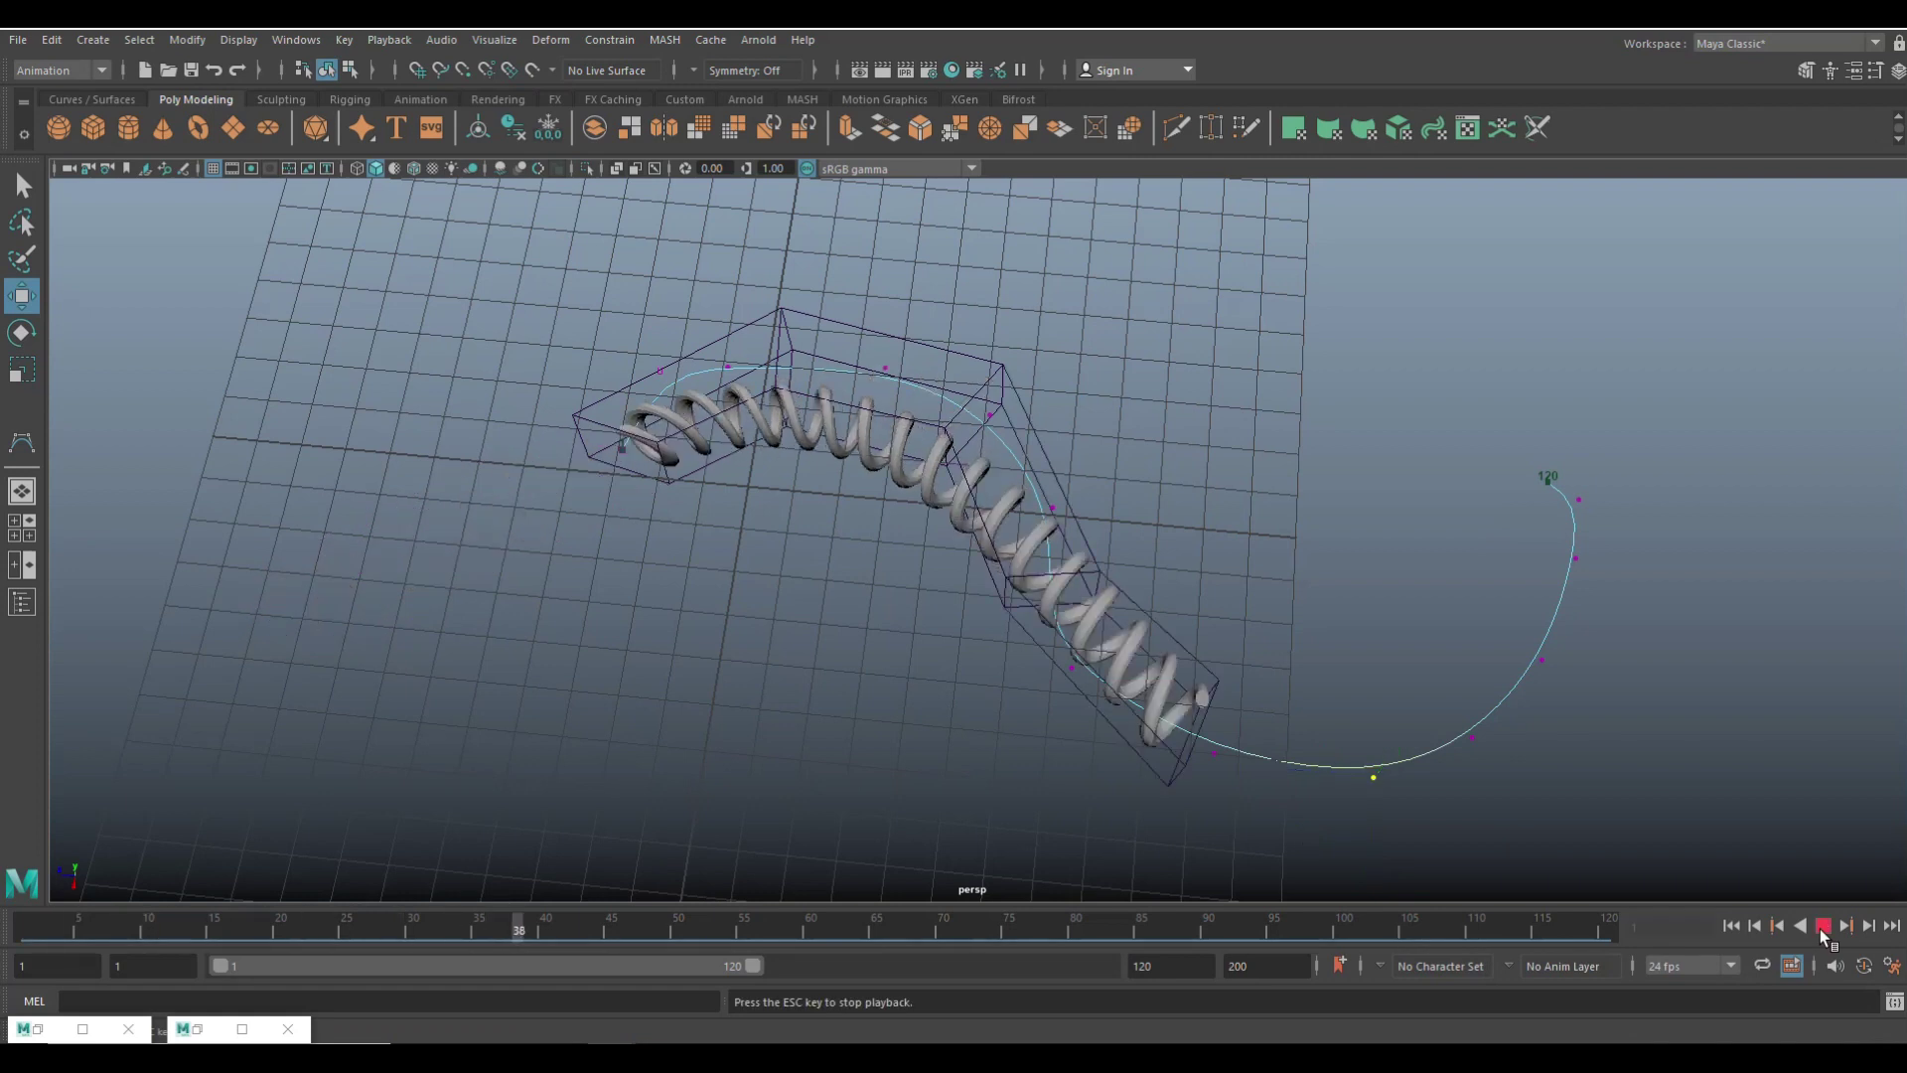
pyautogui.click(1823, 927)
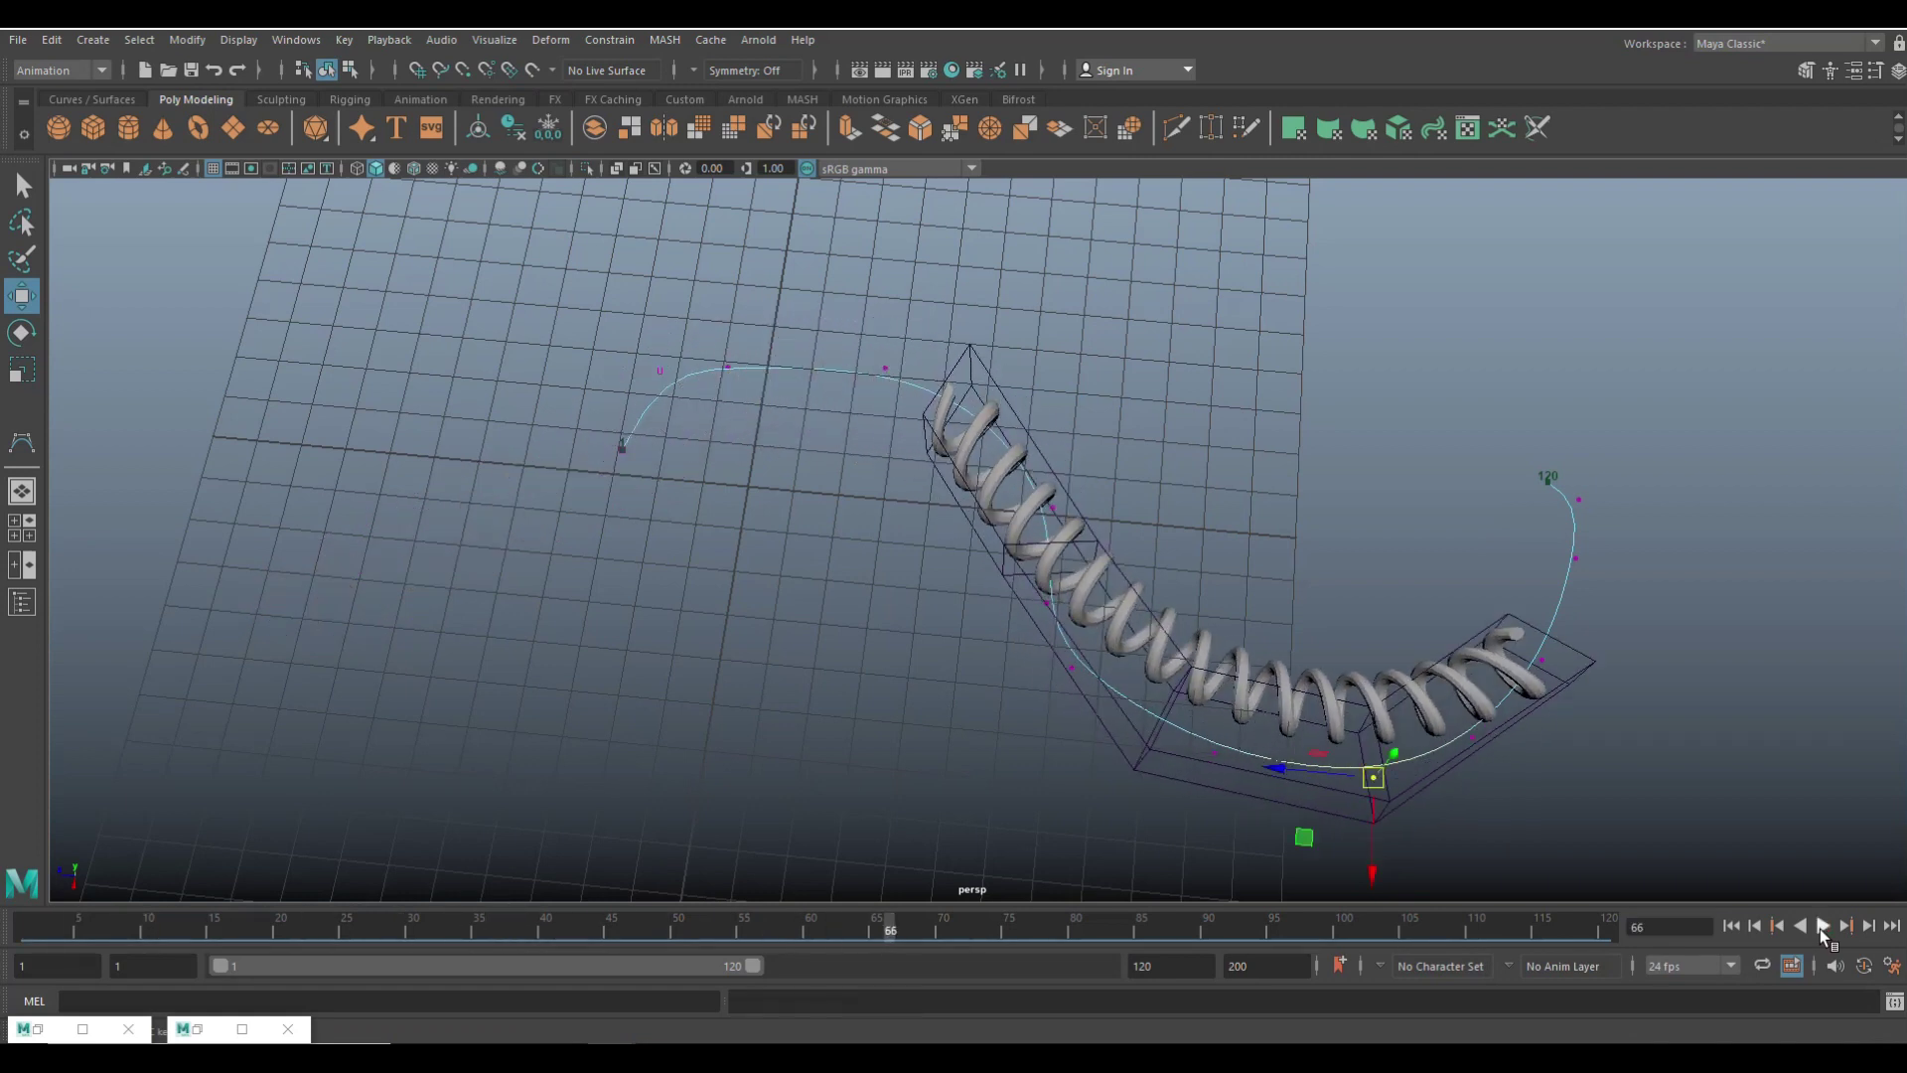
pyautogui.click(22, 528)
pyautogui.press('space')
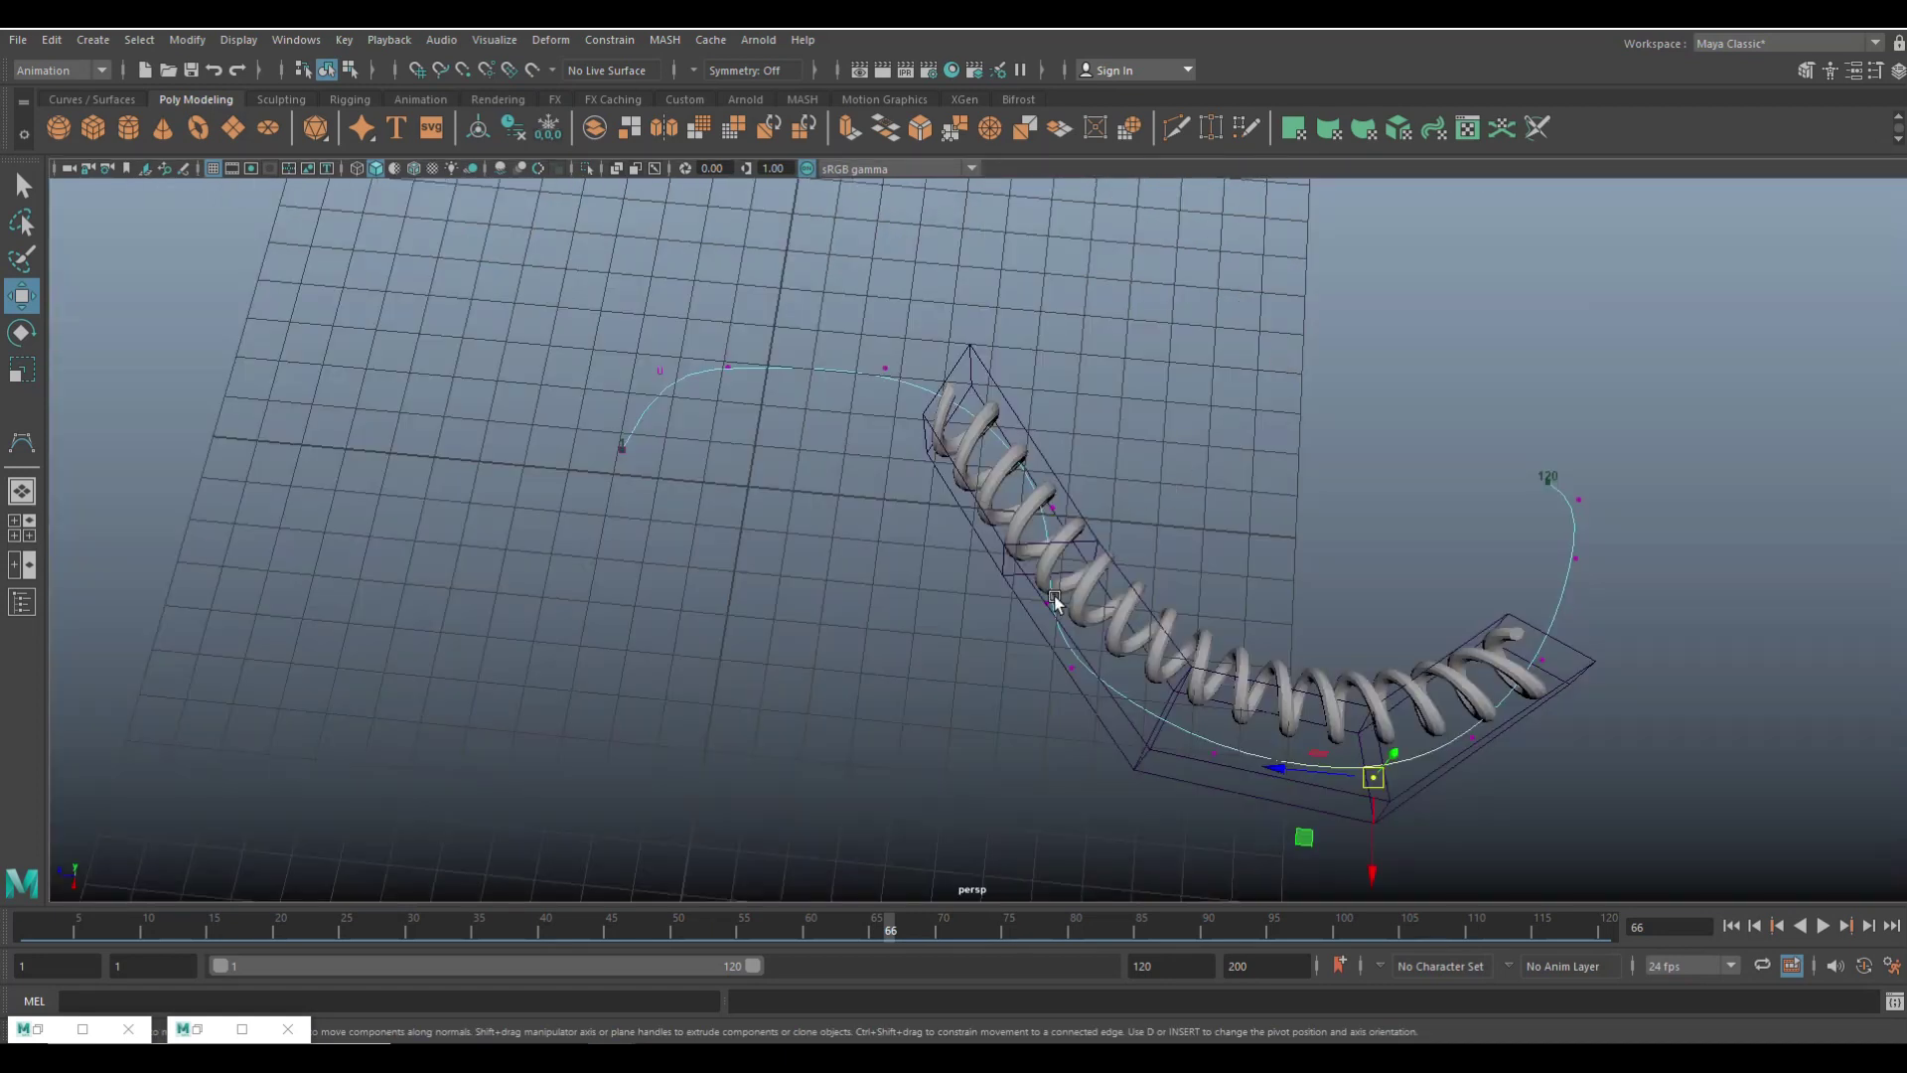
pyautogui.keyDown('alt'); pyautogui.moveTo(1204, 471); pyautogui.dragTo(1431, 581); pyautogui.keyUp('alt')
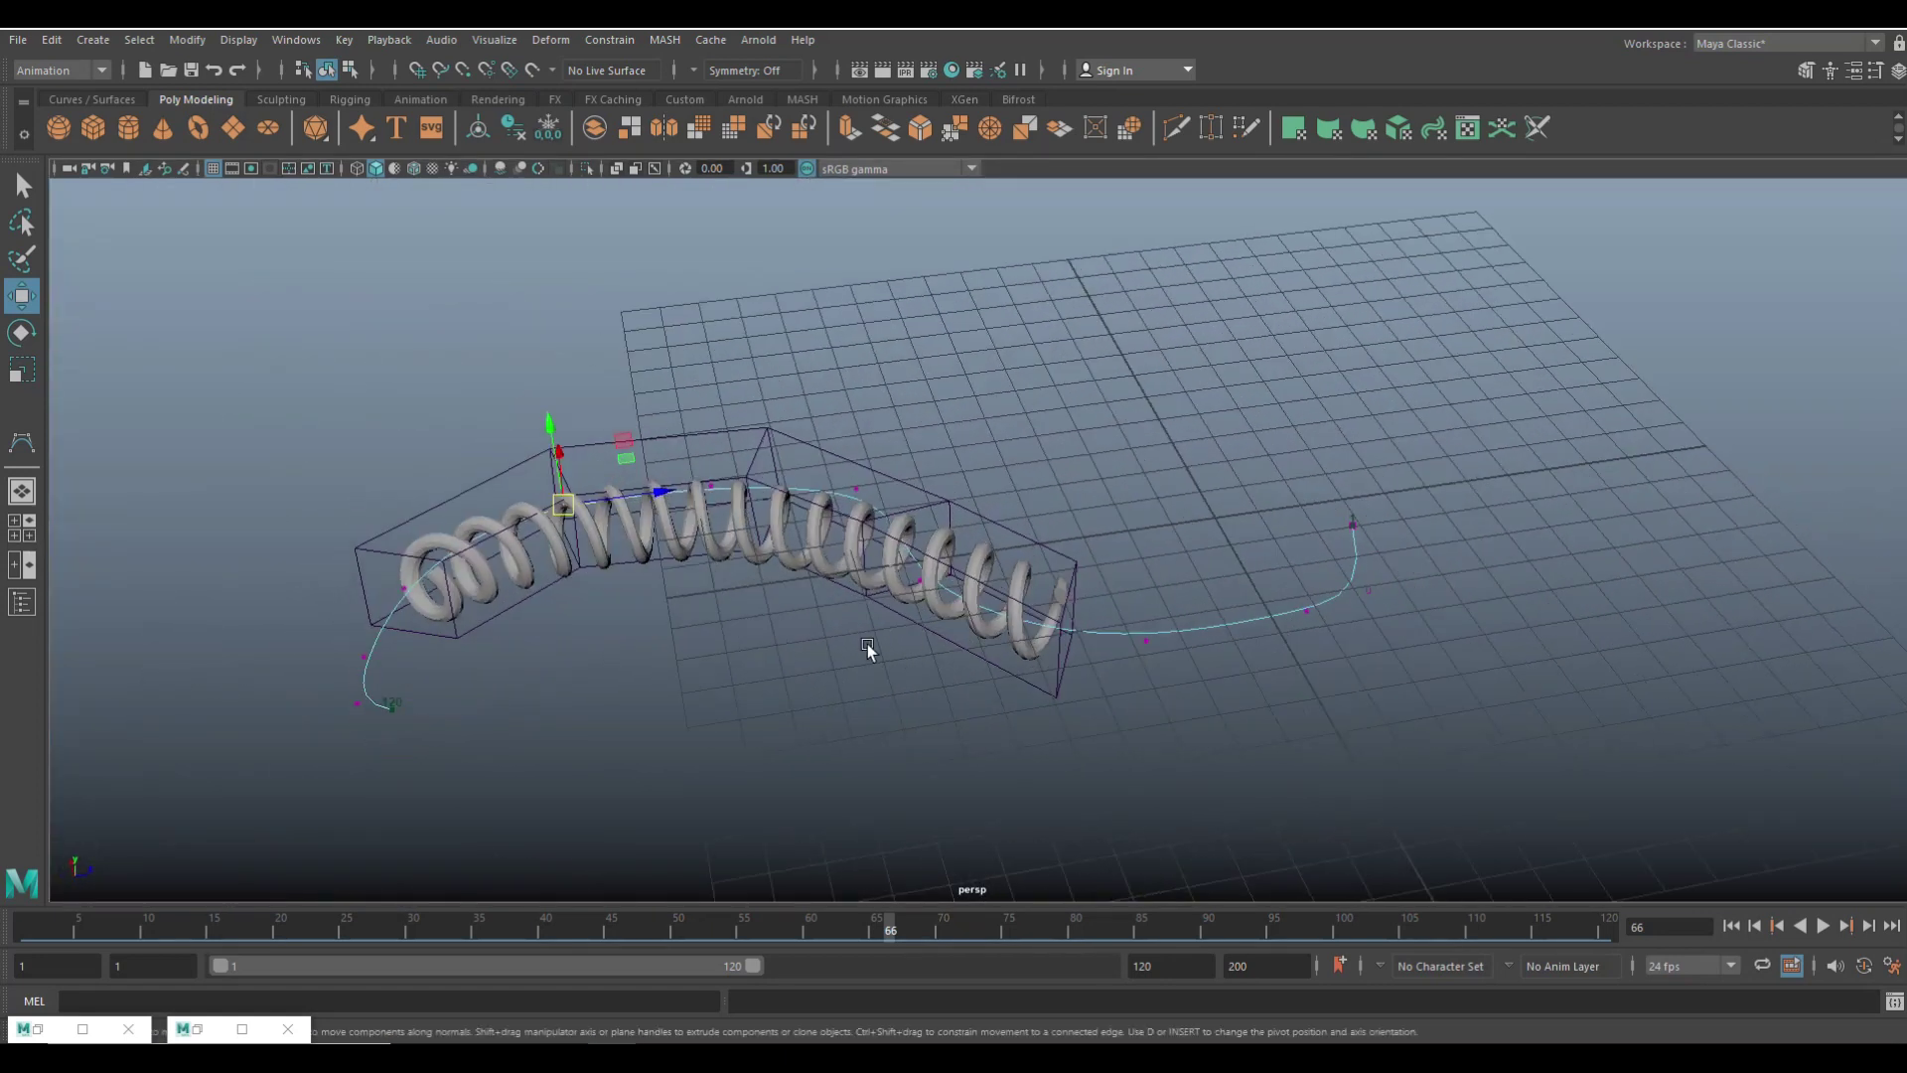
pyautogui.keyDown('alt'); pyautogui.moveTo(869, 648); pyautogui.dragTo(954, 703); pyautogui.keyUp('alt')
pyautogui.keyDown('alt'); pyautogui.moveTo(954, 703); pyautogui.dragTo(1141, 758, button='right'); pyautogui.keyUp('alt')
# - Delete the spring's history via Edit > Delete by Type > History, then delete the path curve
pyautogui.scroll(3, 1011, 757)
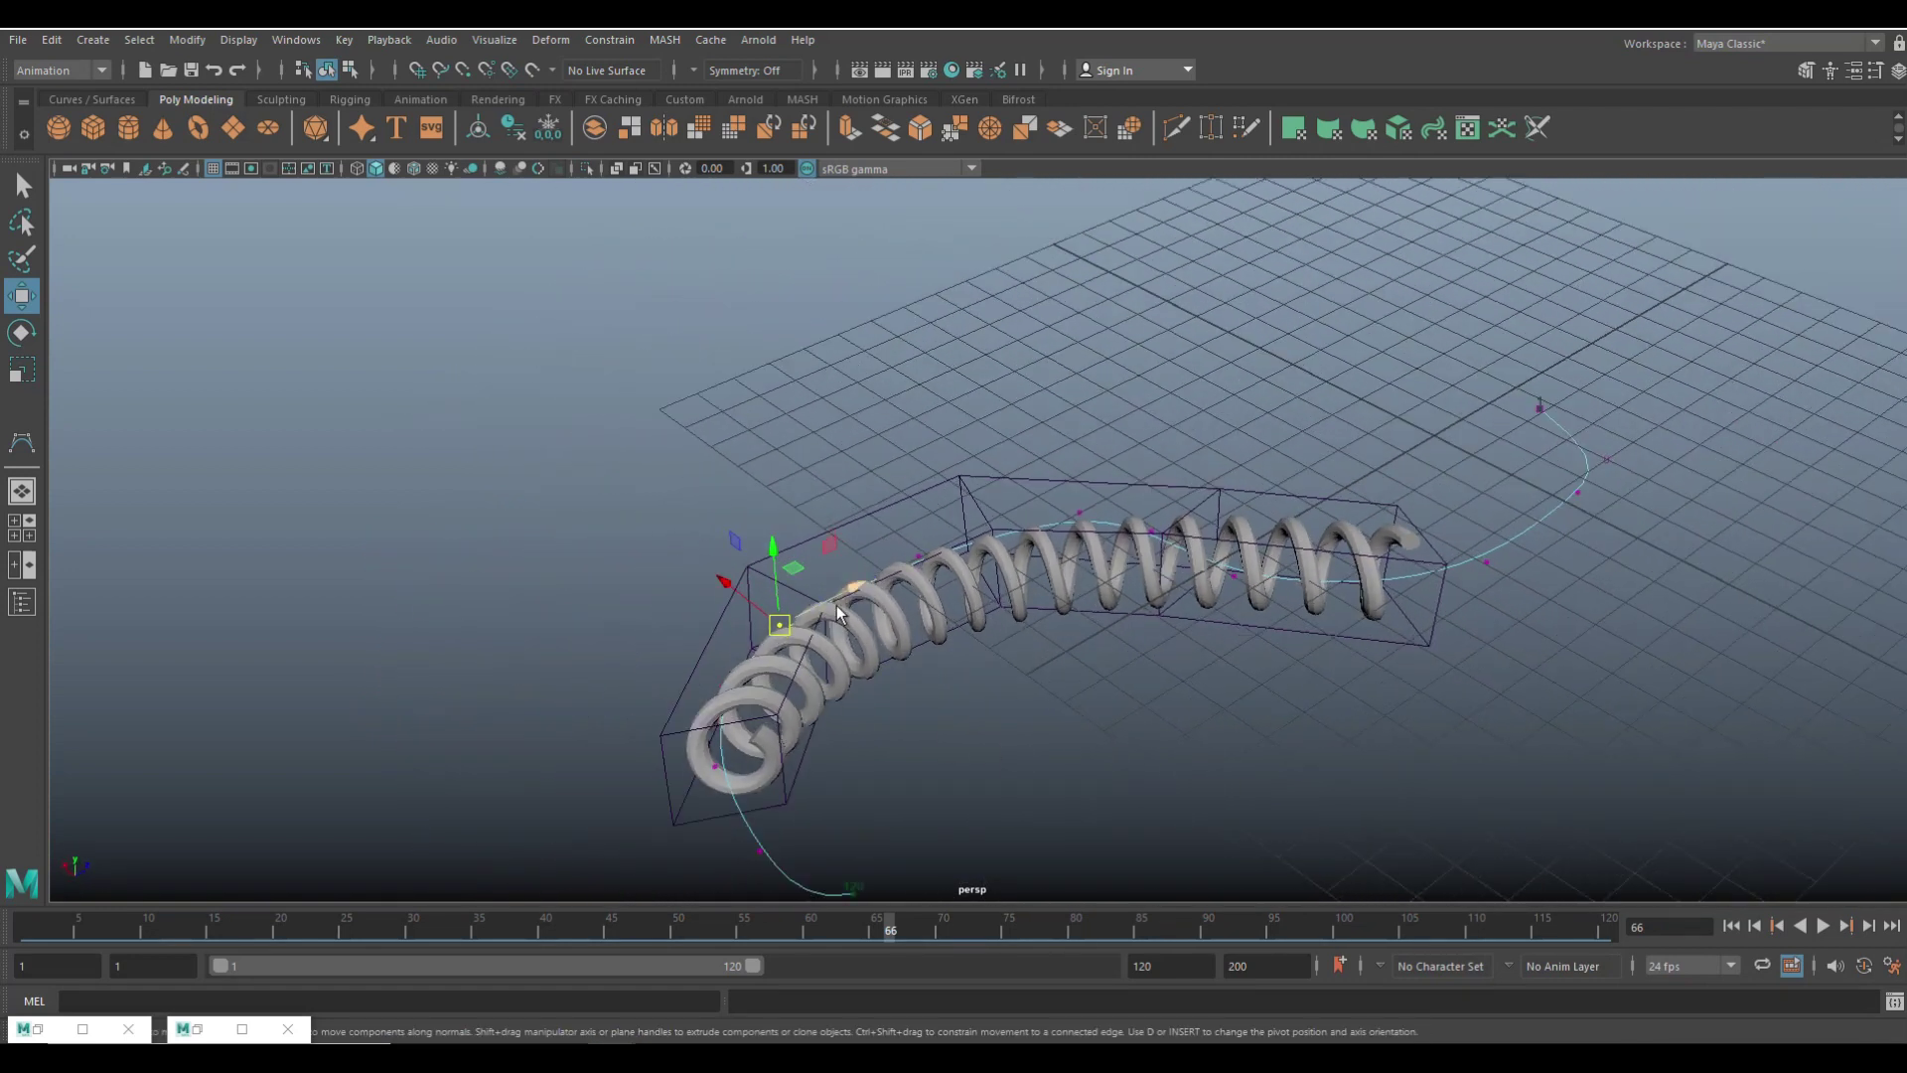
pyautogui.moveTo(840, 601); pyautogui.dragTo(937, 487, button='right')
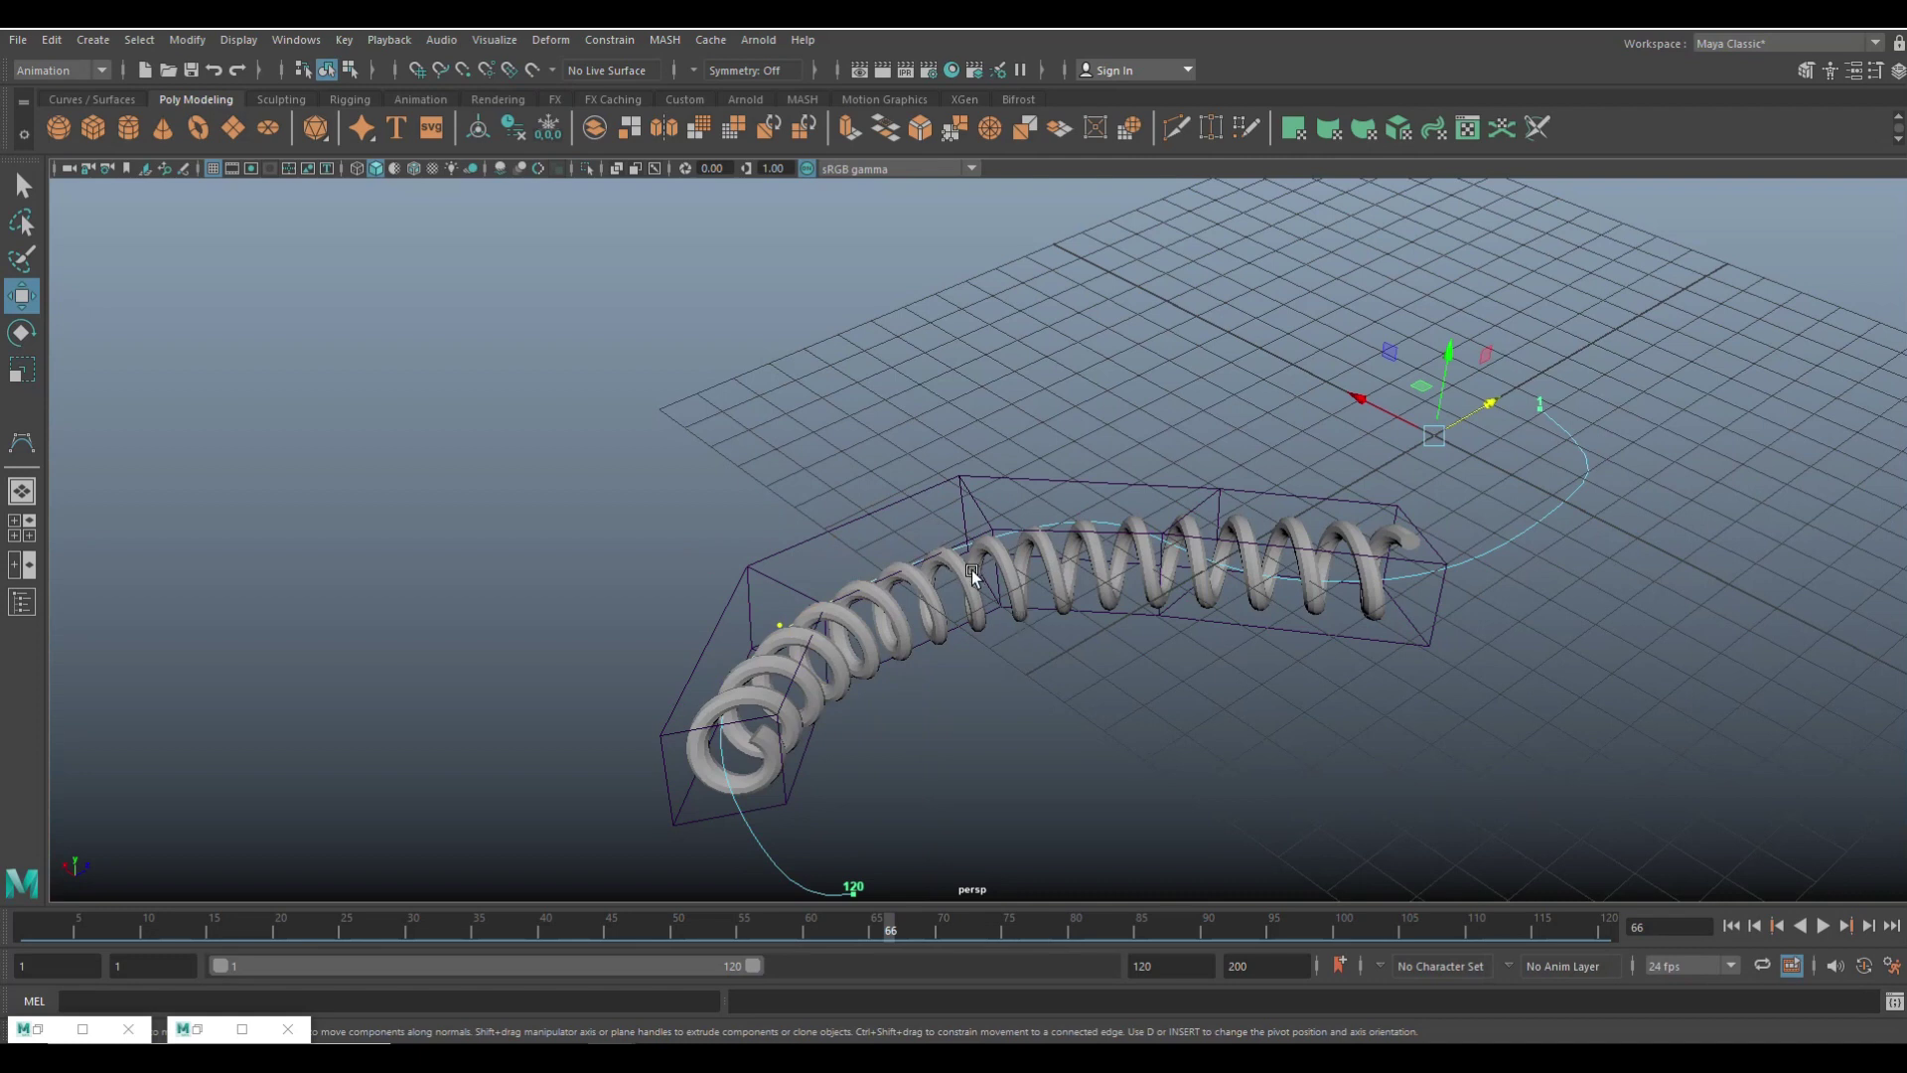
pyautogui.click(989, 613)
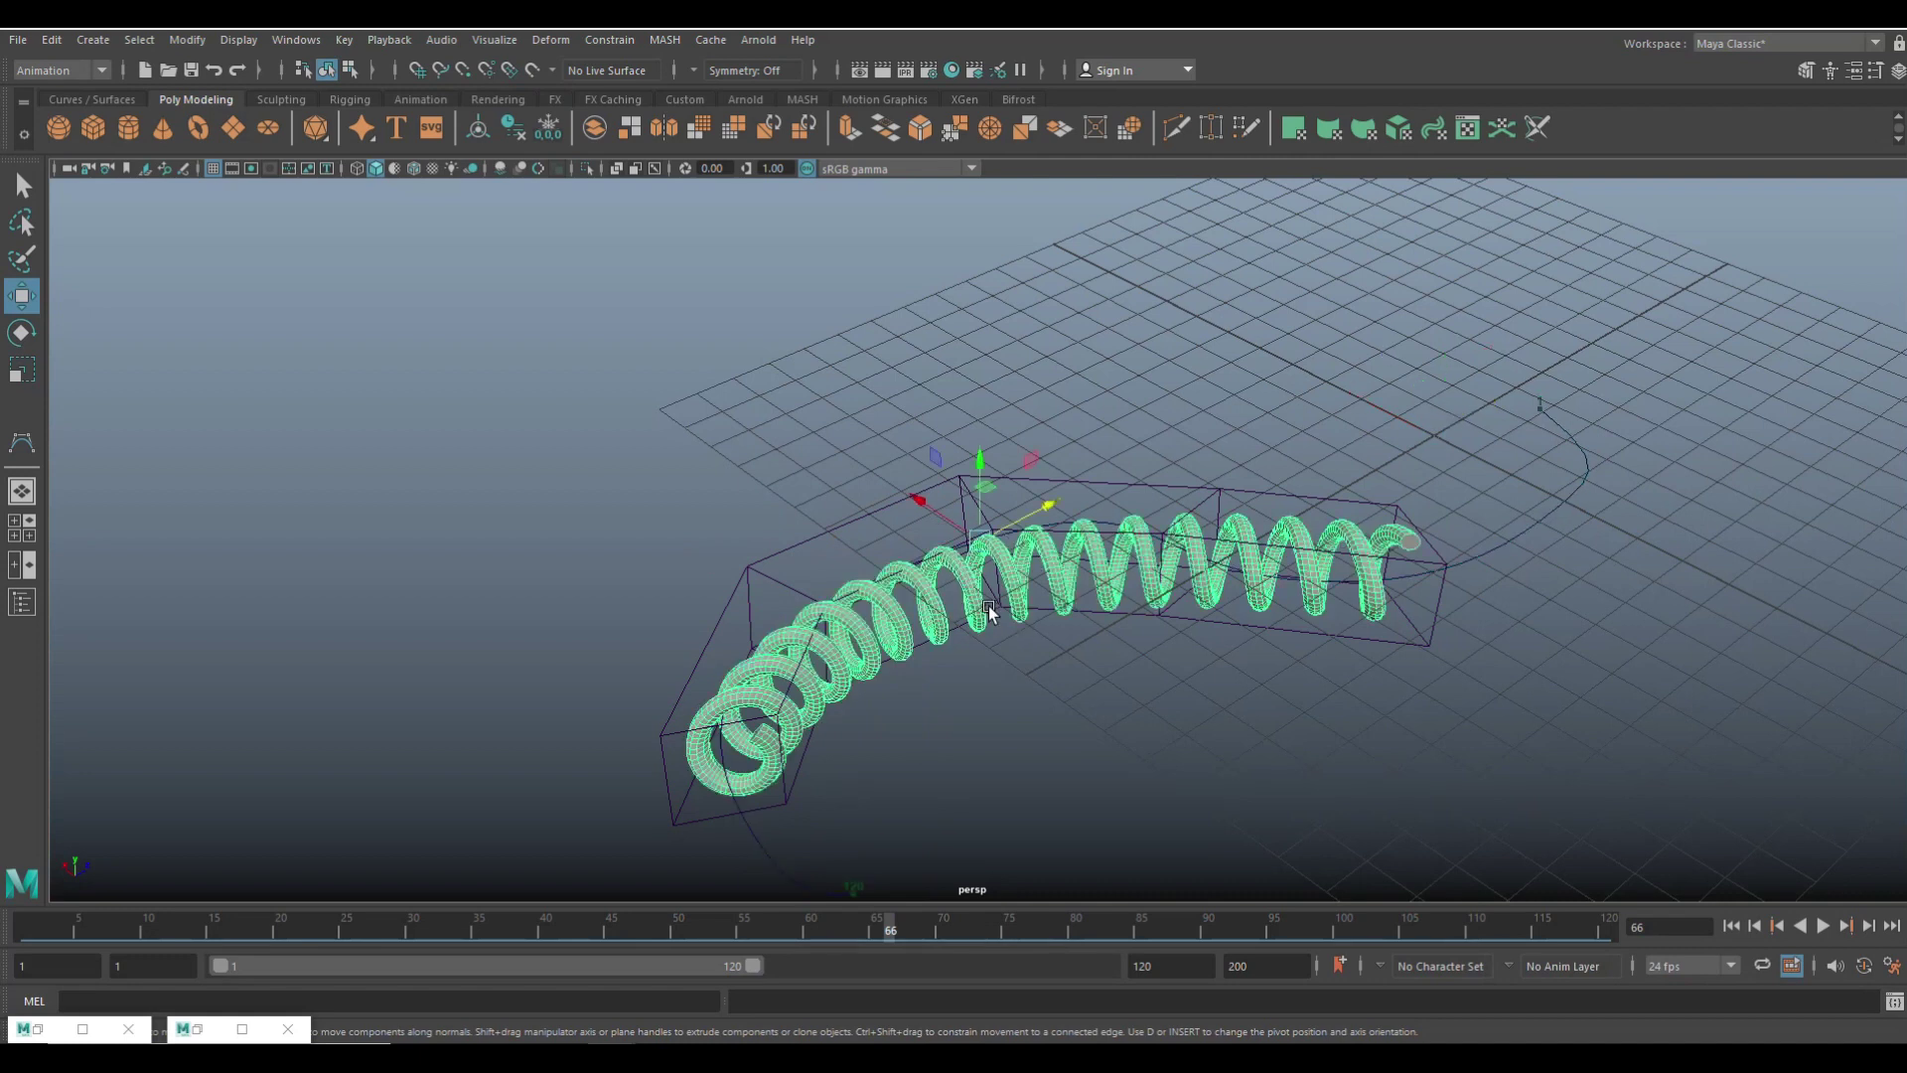
pyautogui.click(51, 39)
pyautogui.moveTo(270, 278)
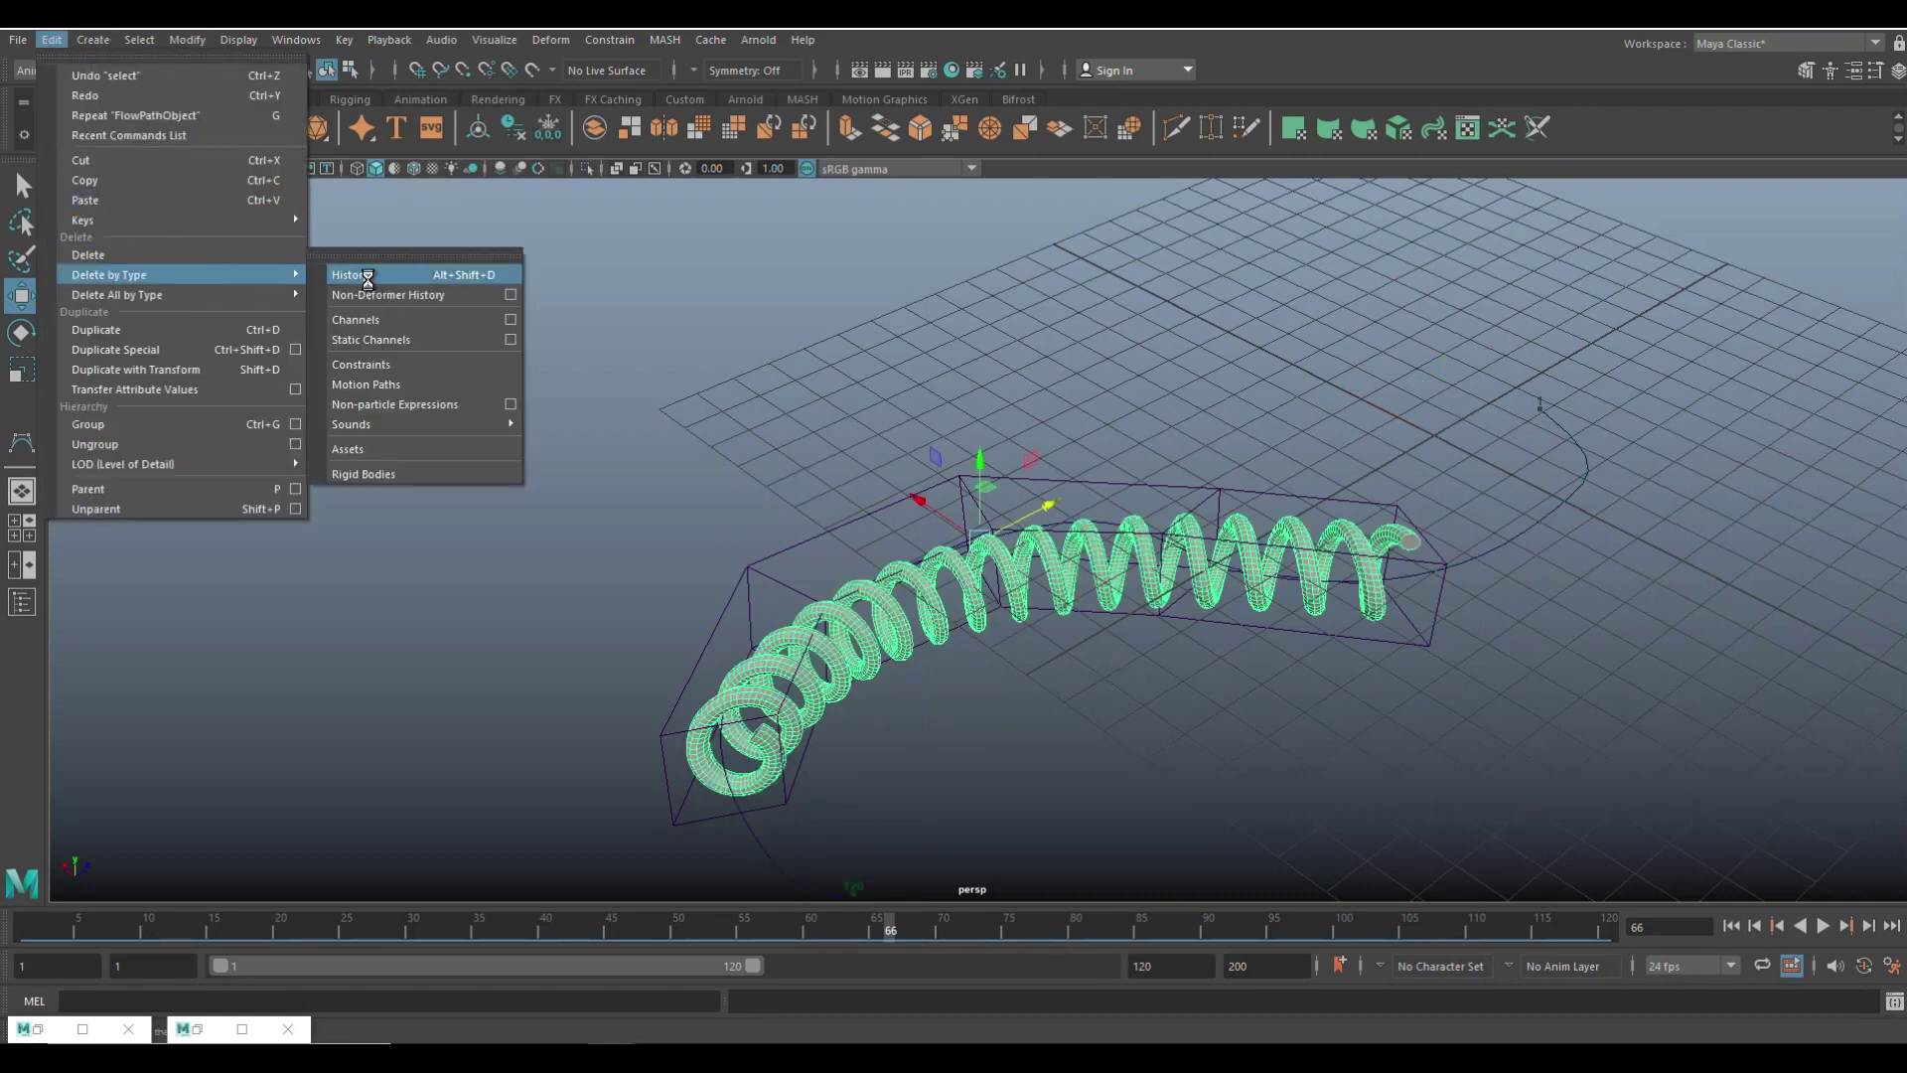
pyautogui.click(366, 275)
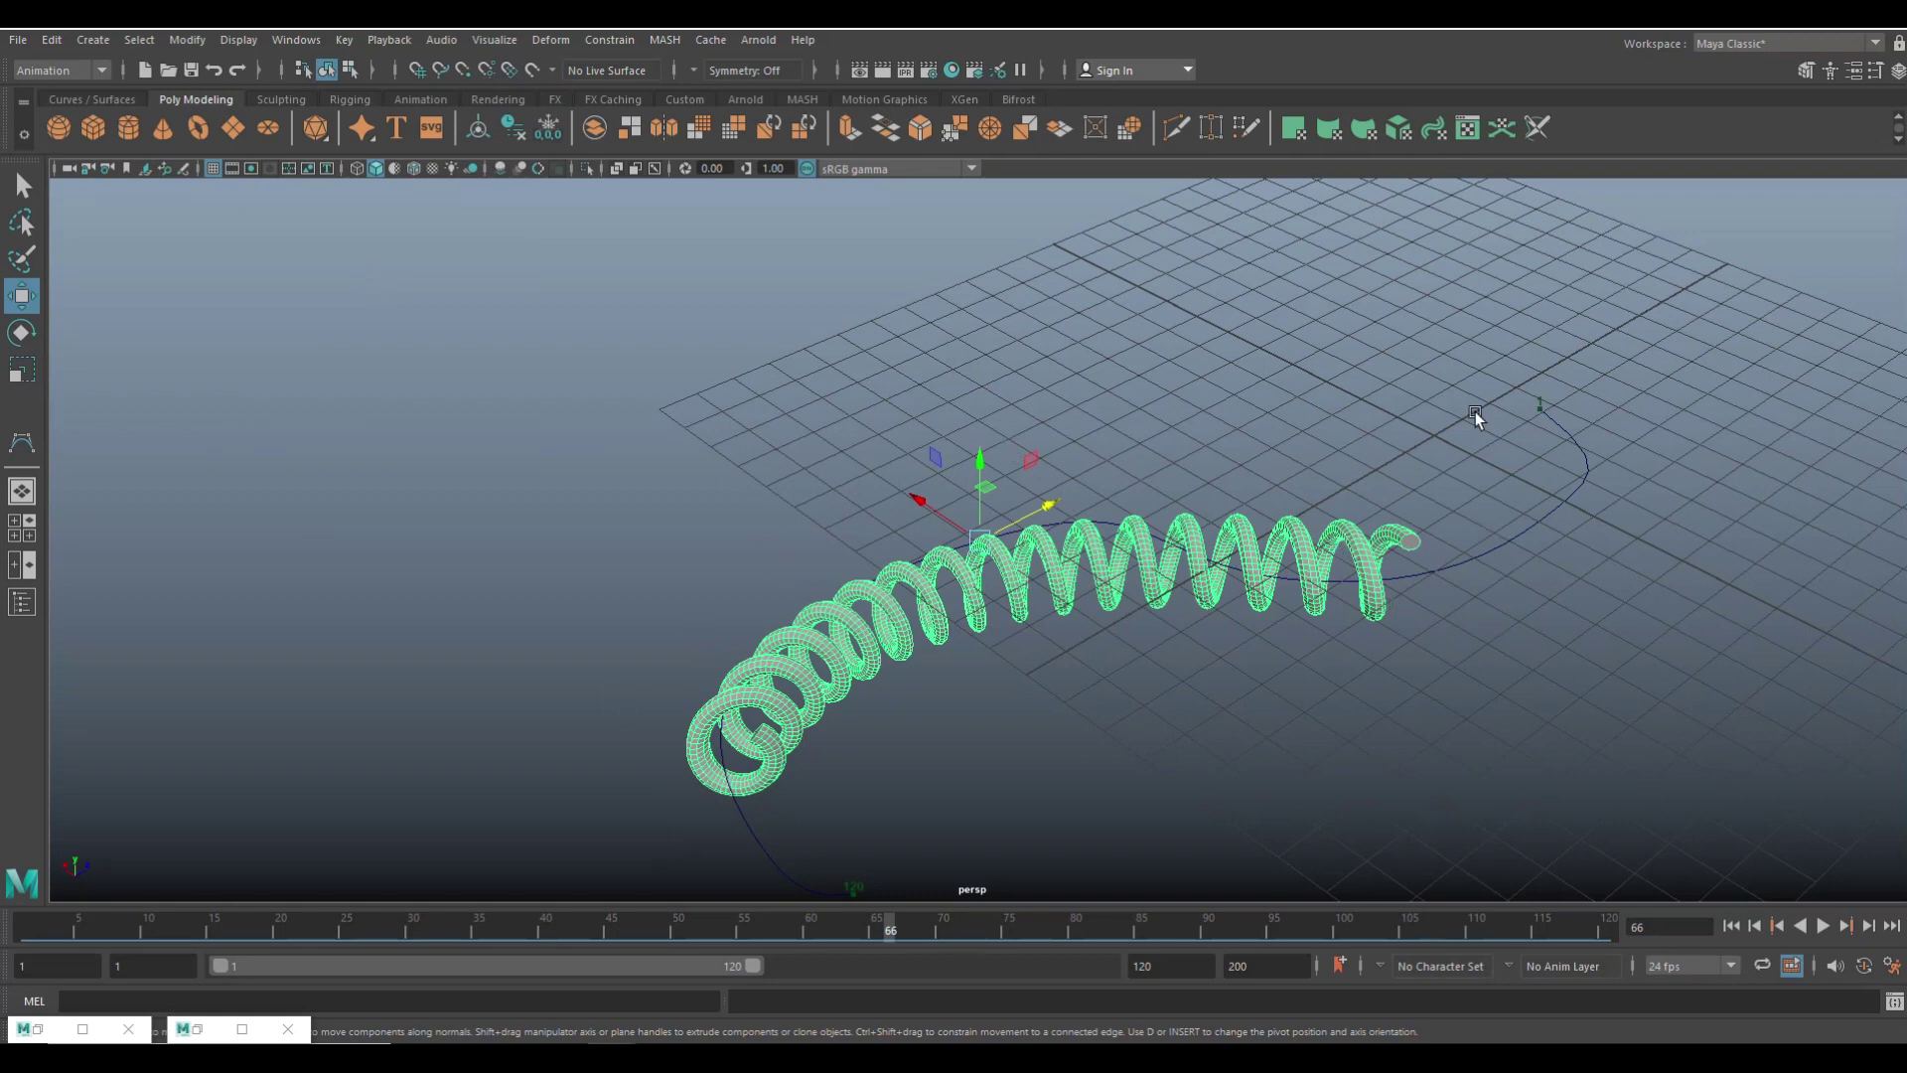
pyautogui.moveTo(1519, 516); pyautogui.dragTo(1656, 629)
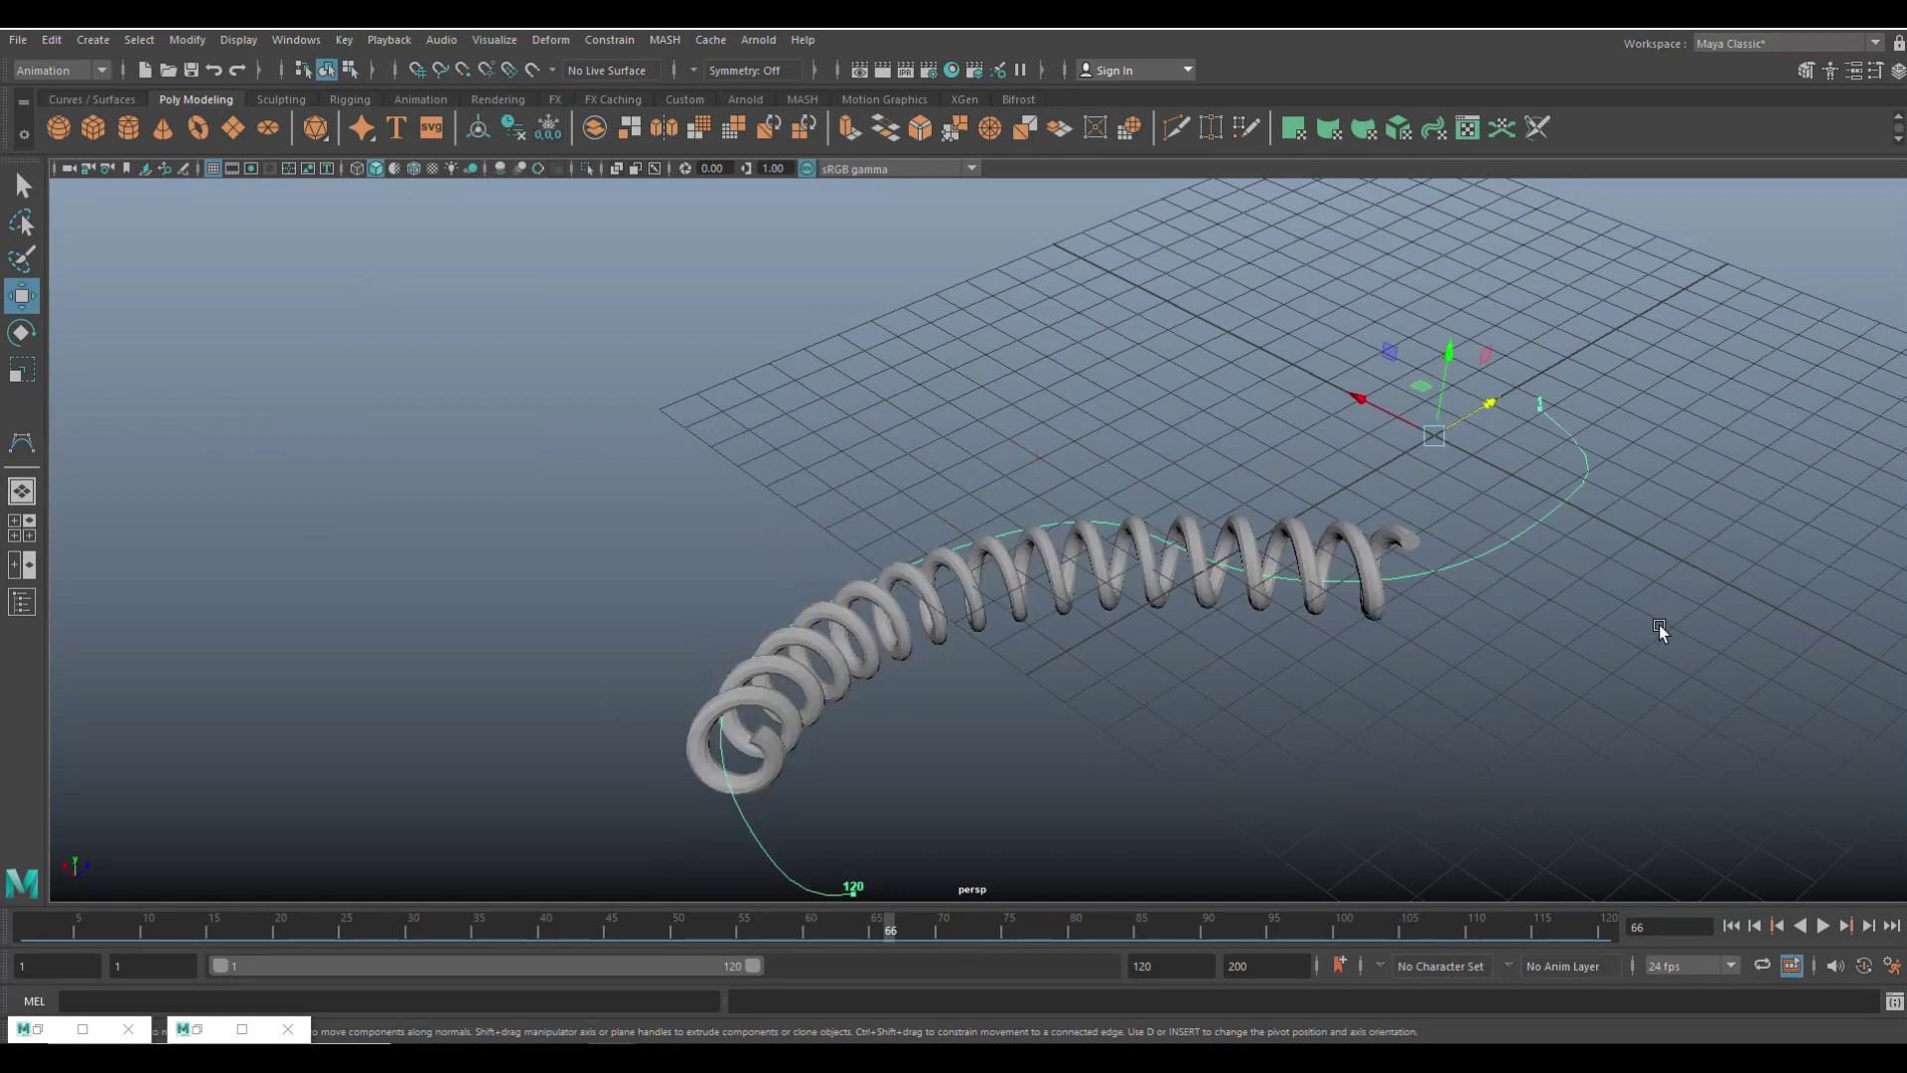
pyautogui.press('Delete')
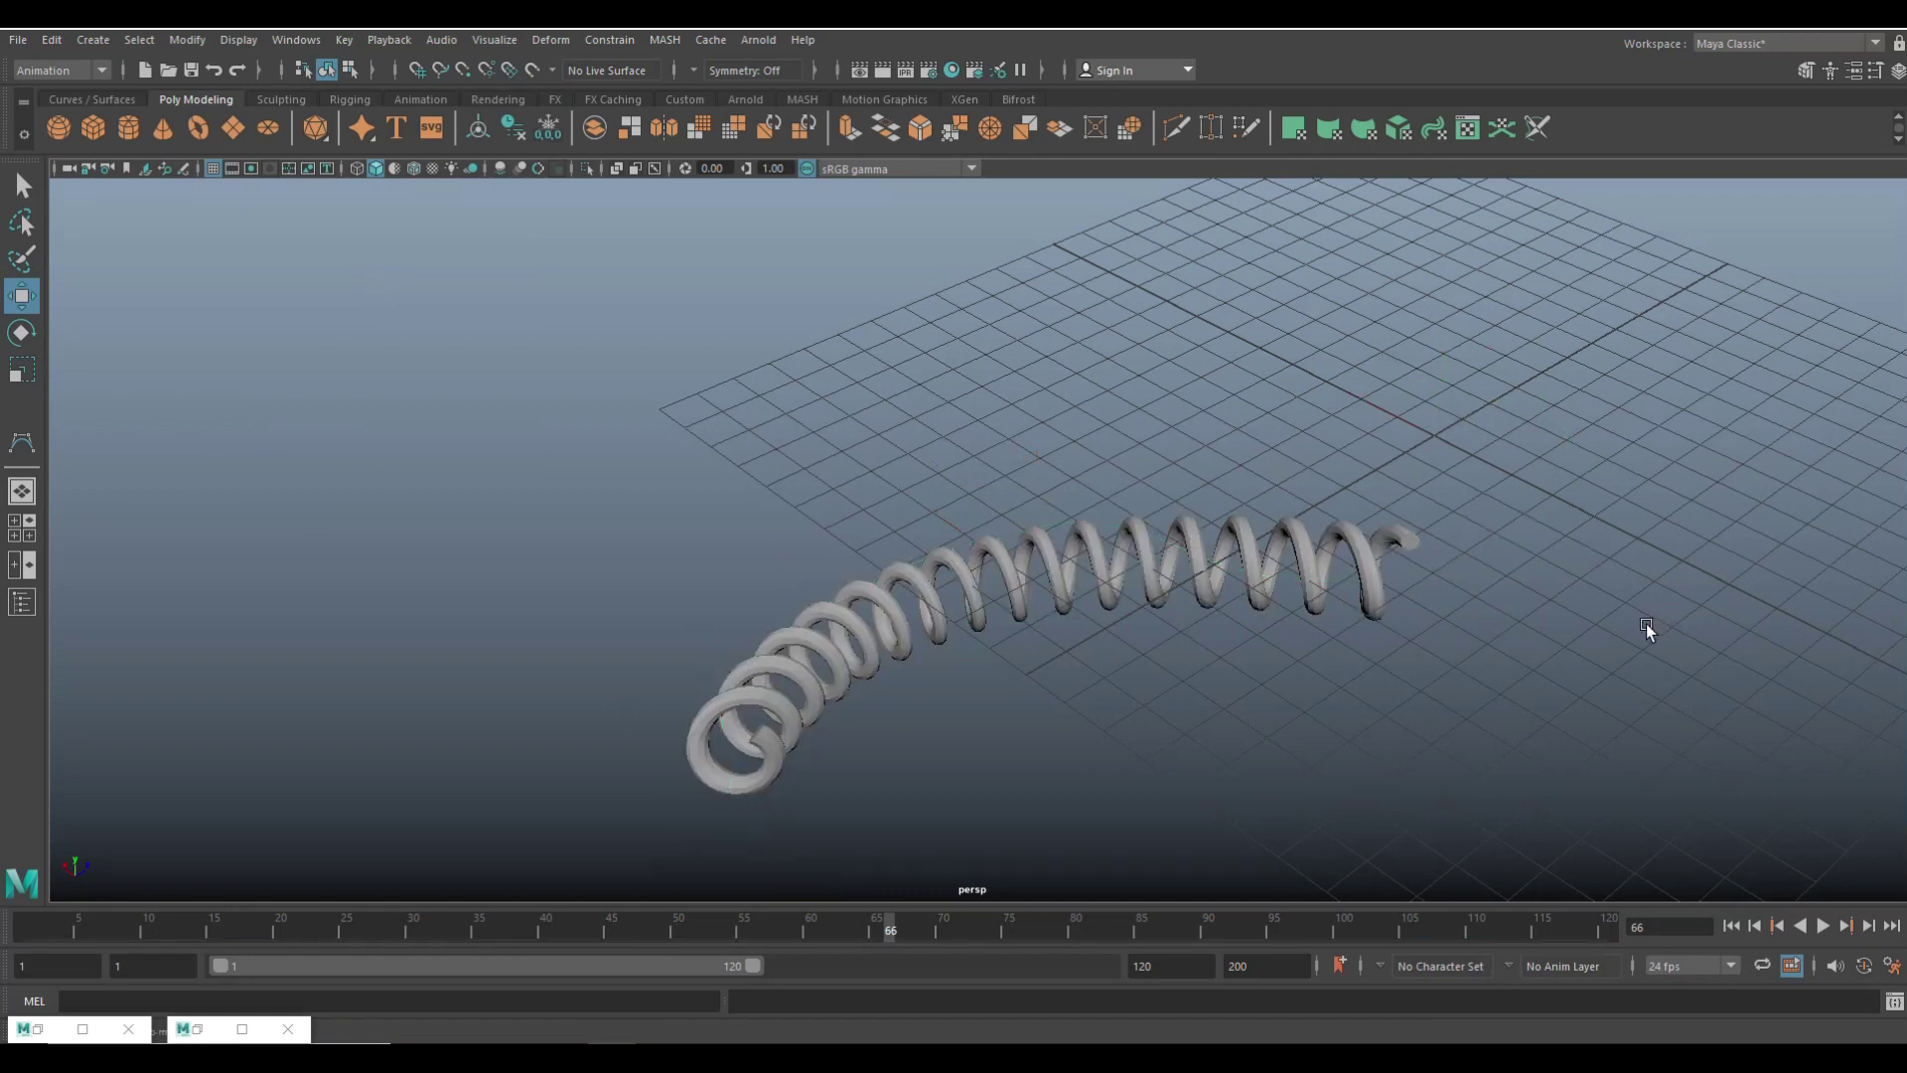
# - Select the spring and replay the timeline from frame 1 to confirm it stays bent
pyautogui.click(728, 709)
pyautogui.scroll(-3, 894, 745)
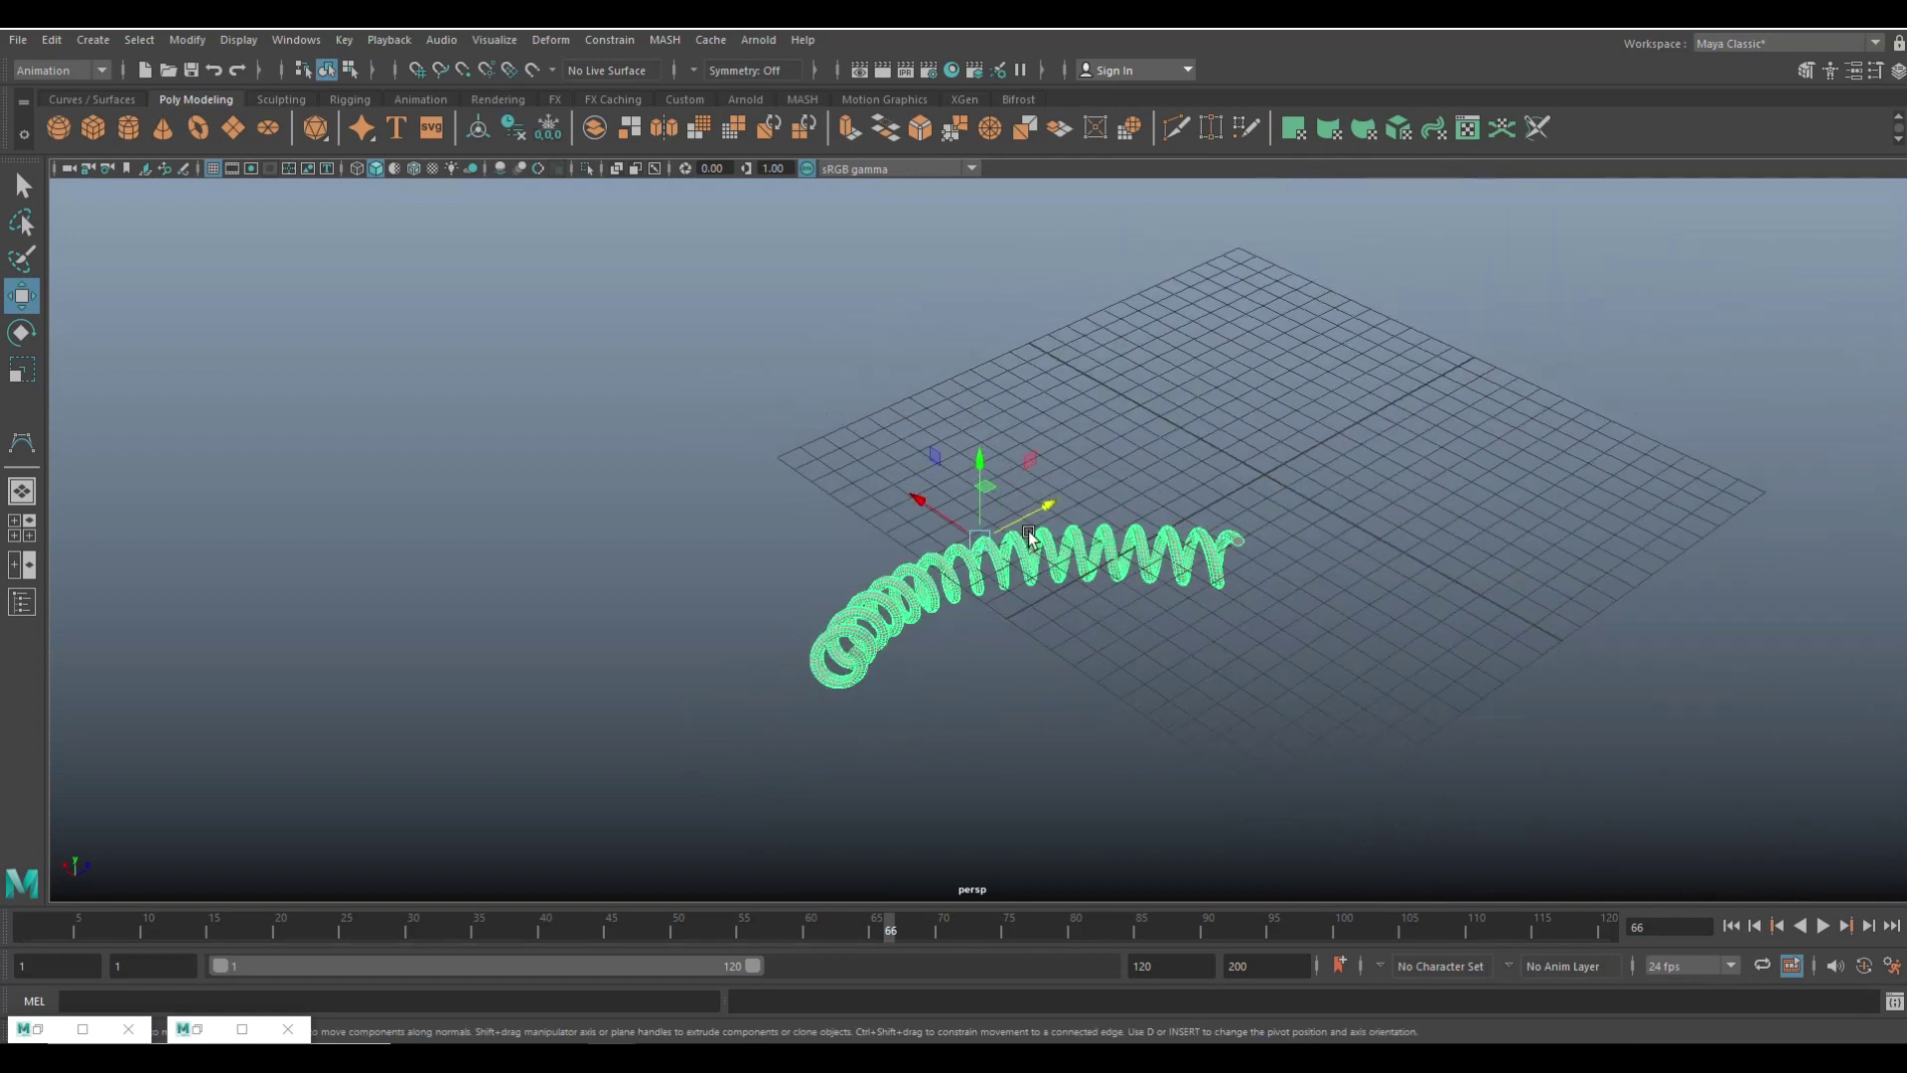
pyautogui.click(1732, 927)
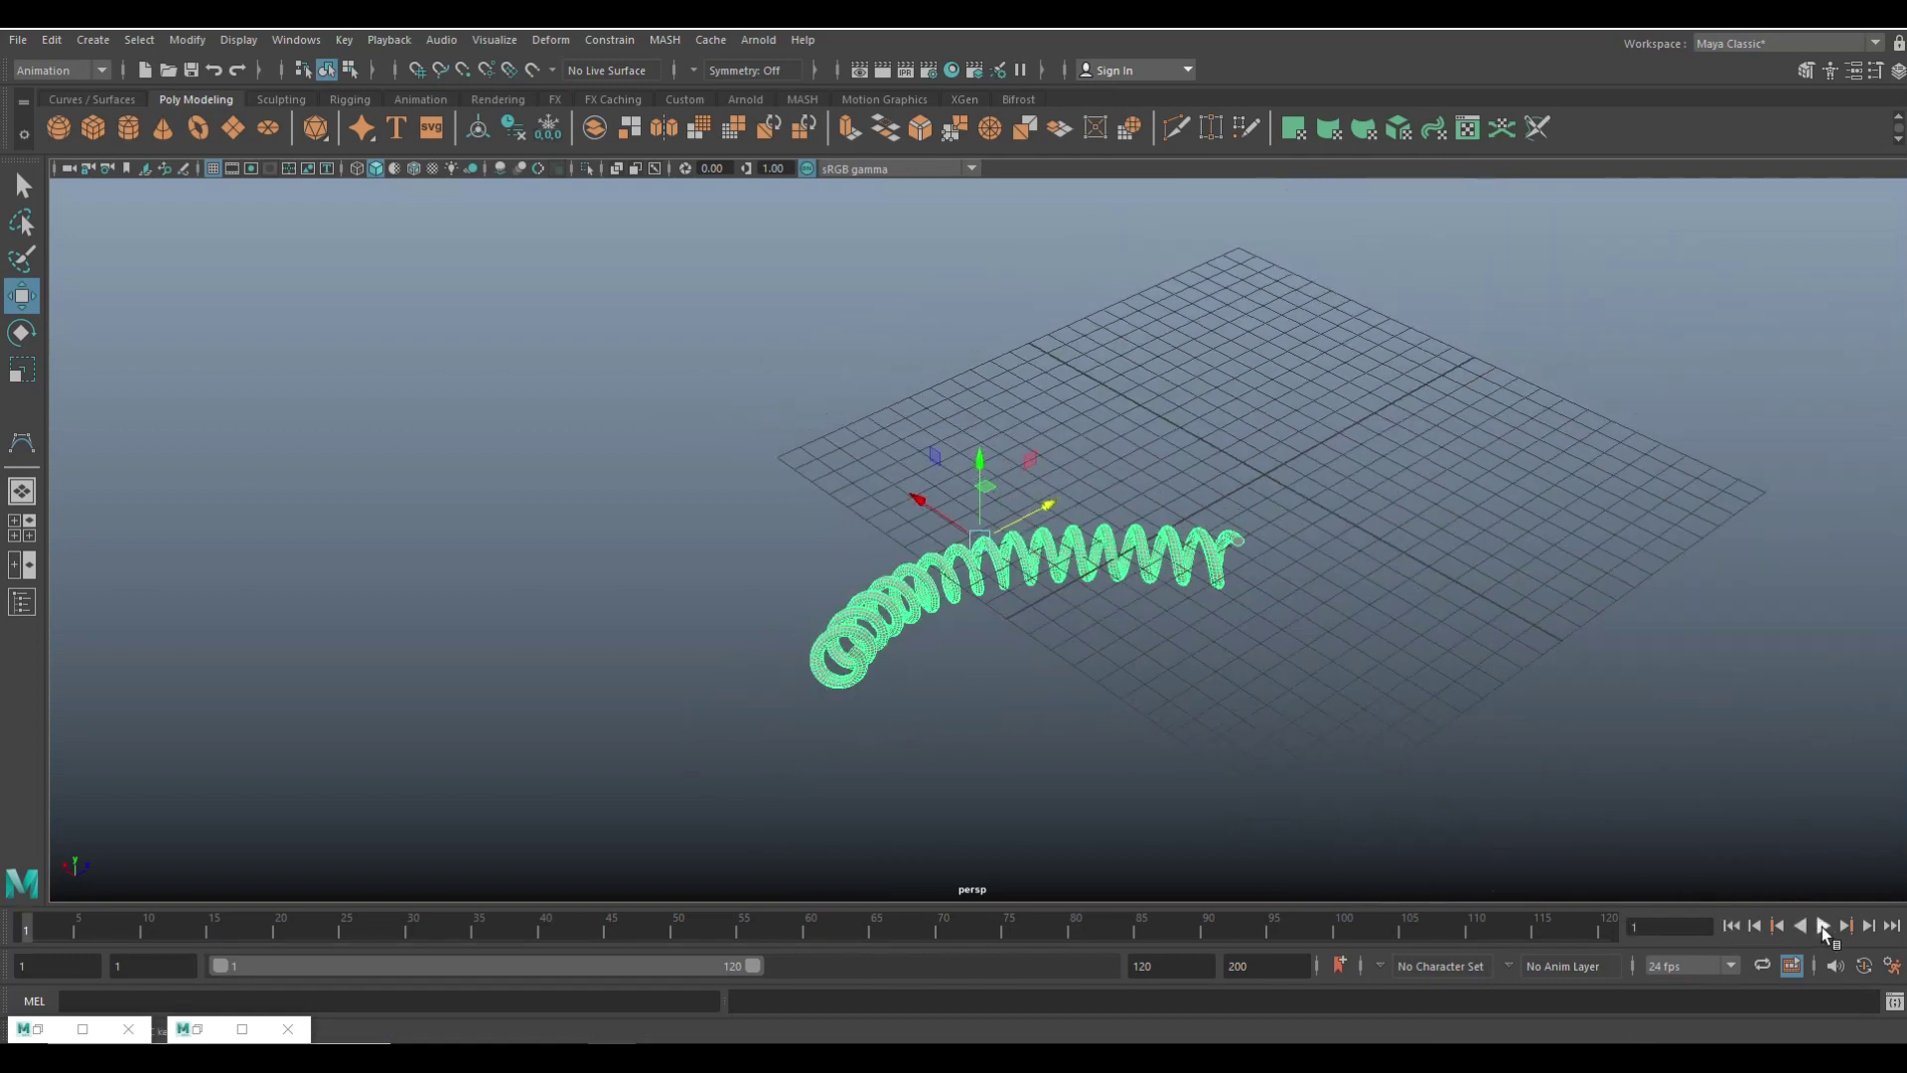
pyautogui.click(1823, 927)
pyautogui.click(1823, 927)
pyautogui.click(1732, 926)
pyautogui.scroll(2, 1119, 628)
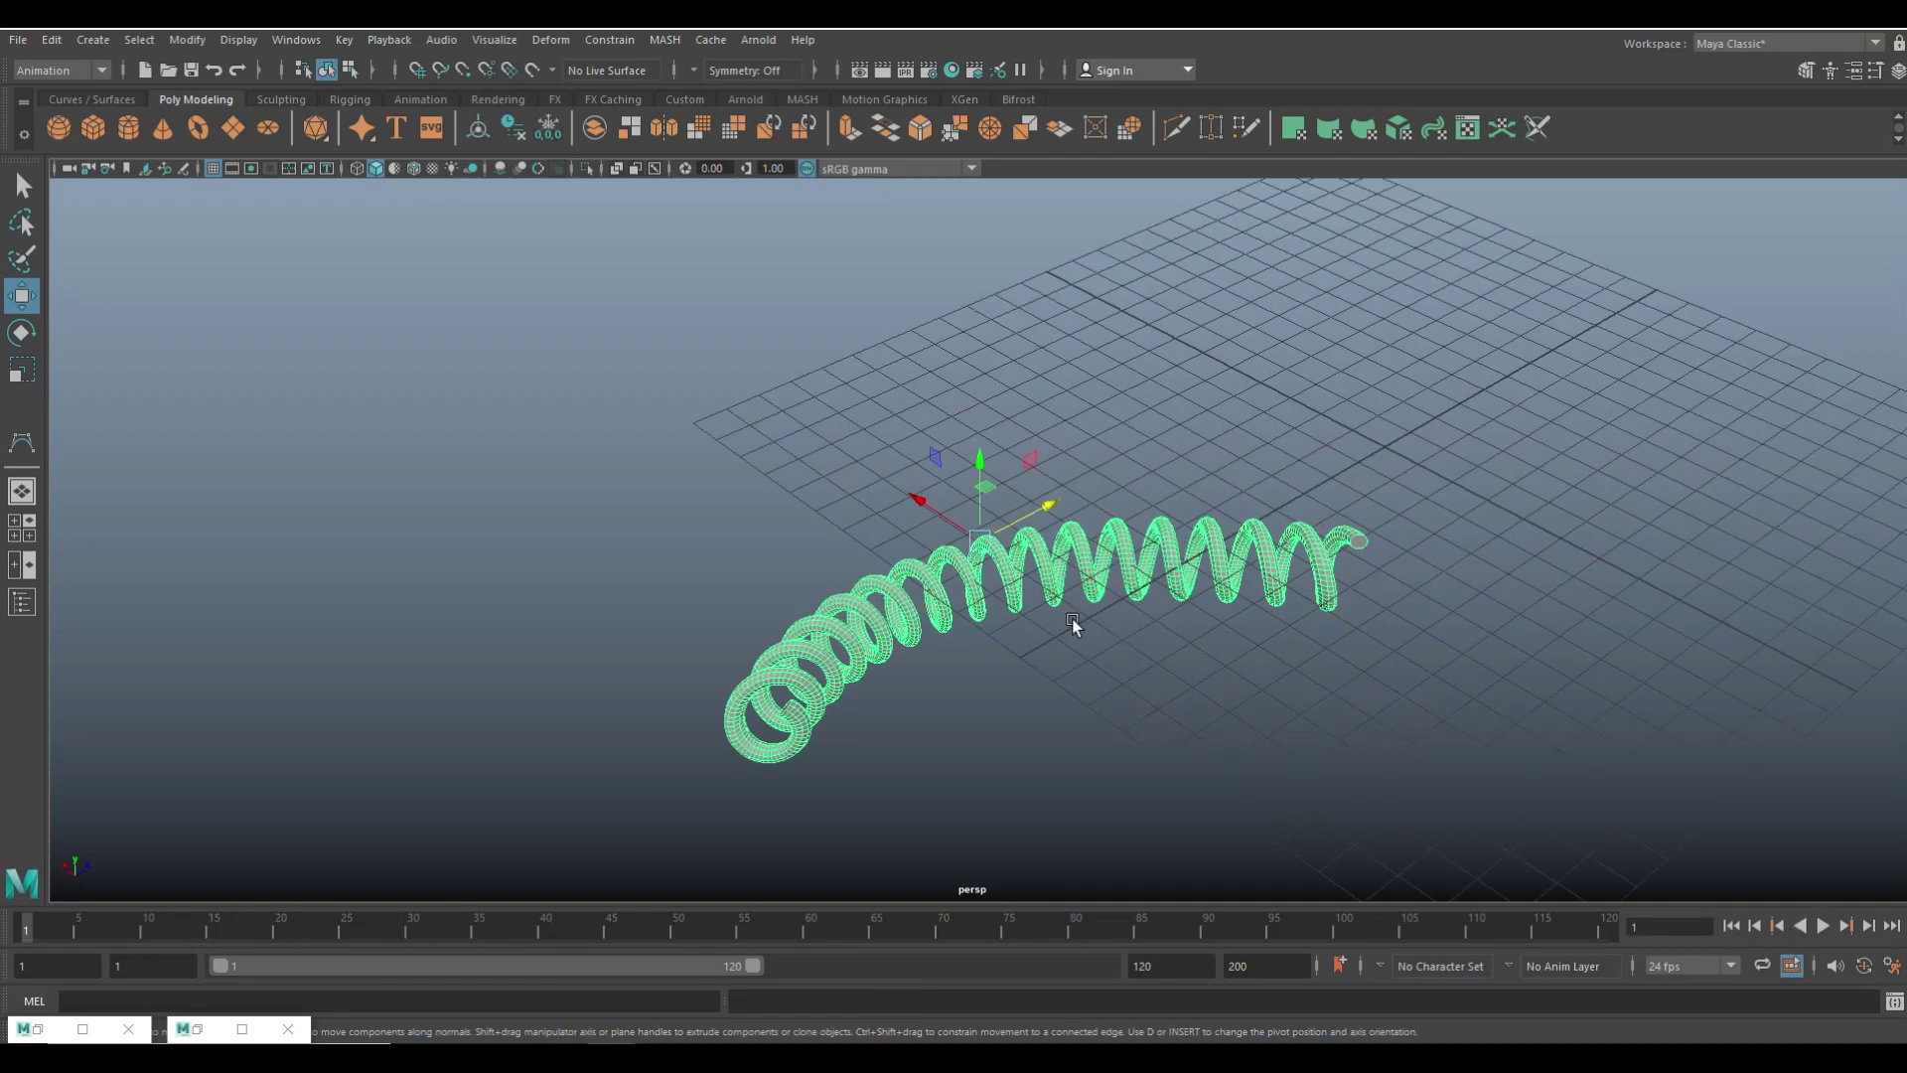
pyautogui.keyDown('alt'); pyautogui.moveTo(1073, 626); pyautogui.dragTo(1045, 717); pyautogui.keyUp('alt')
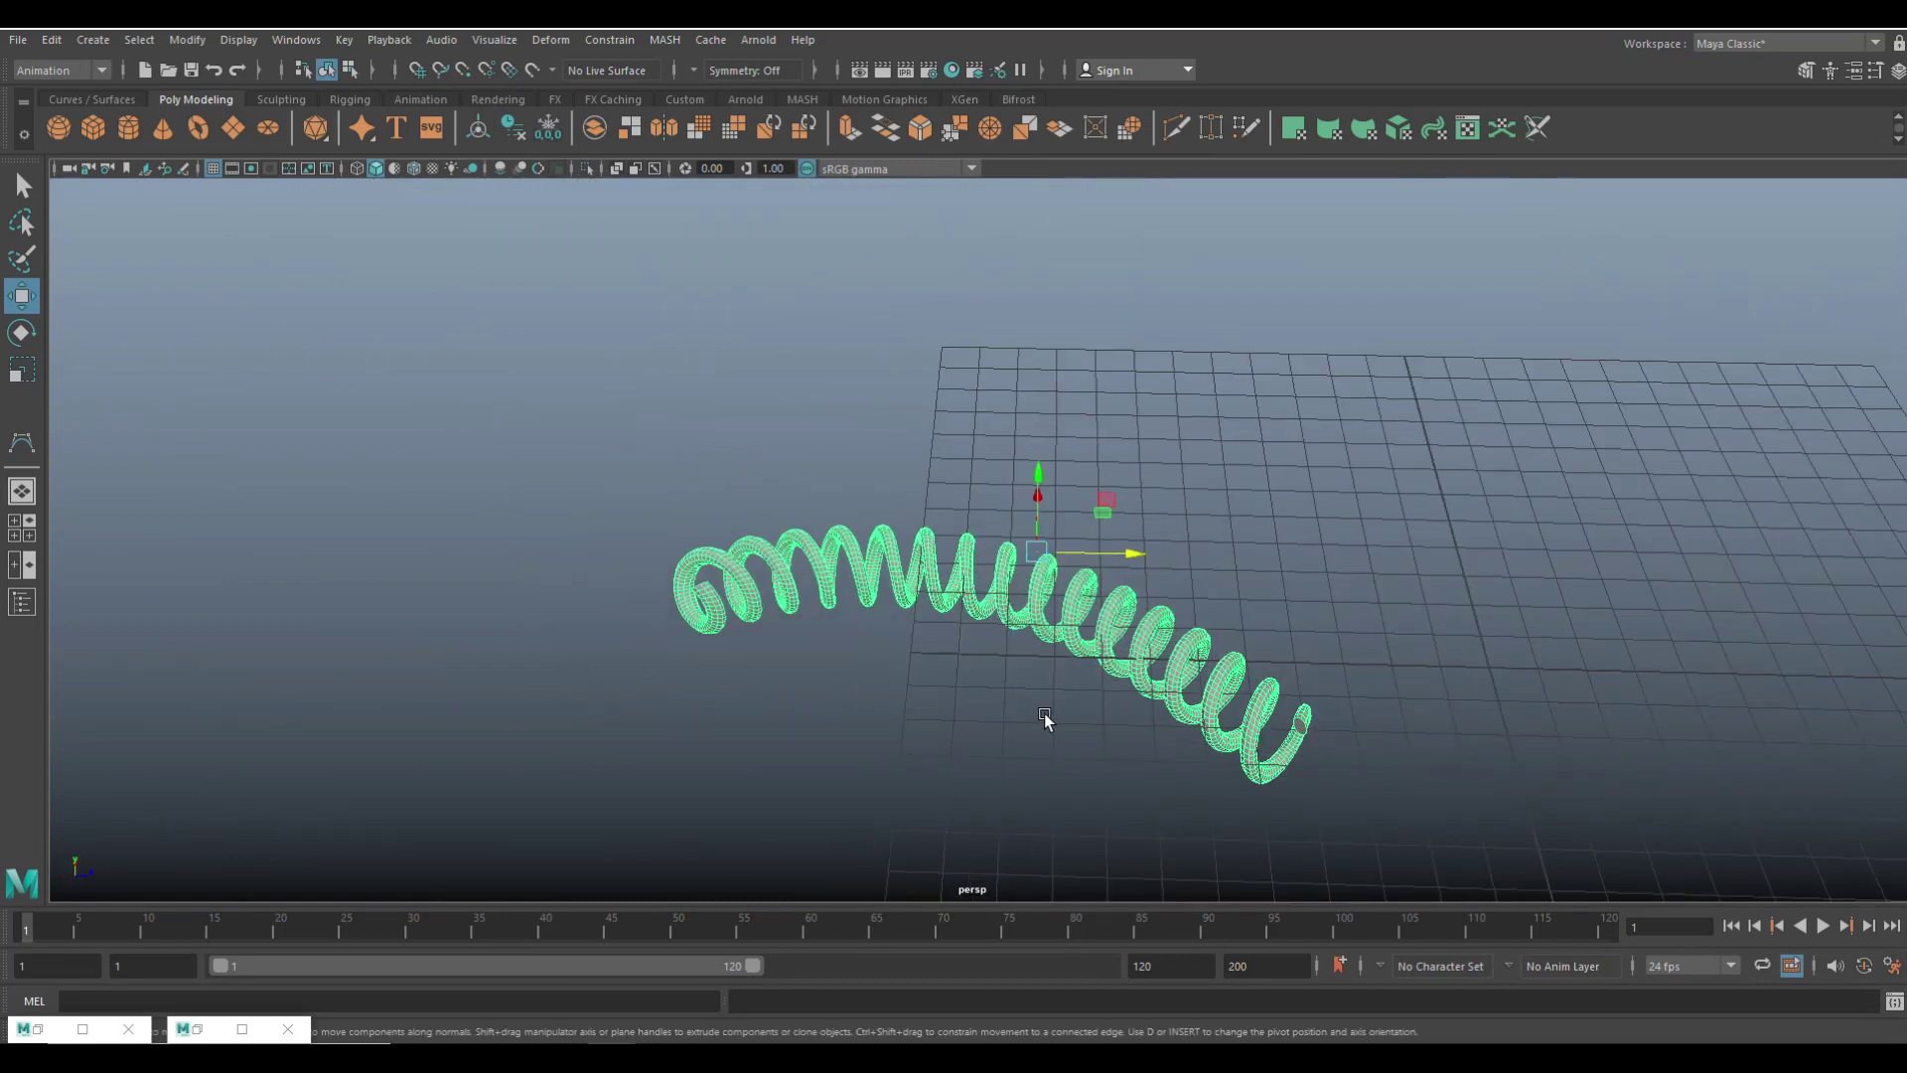
# - Move the spring right along X and raise it along Y above the grid
pyautogui.scroll(-3, 1048, 721)
pyautogui.keyDown('alt'); pyautogui.moveTo(1048, 723); pyautogui.dragTo(648, 703, button='middle'); pyautogui.keyUp('alt')
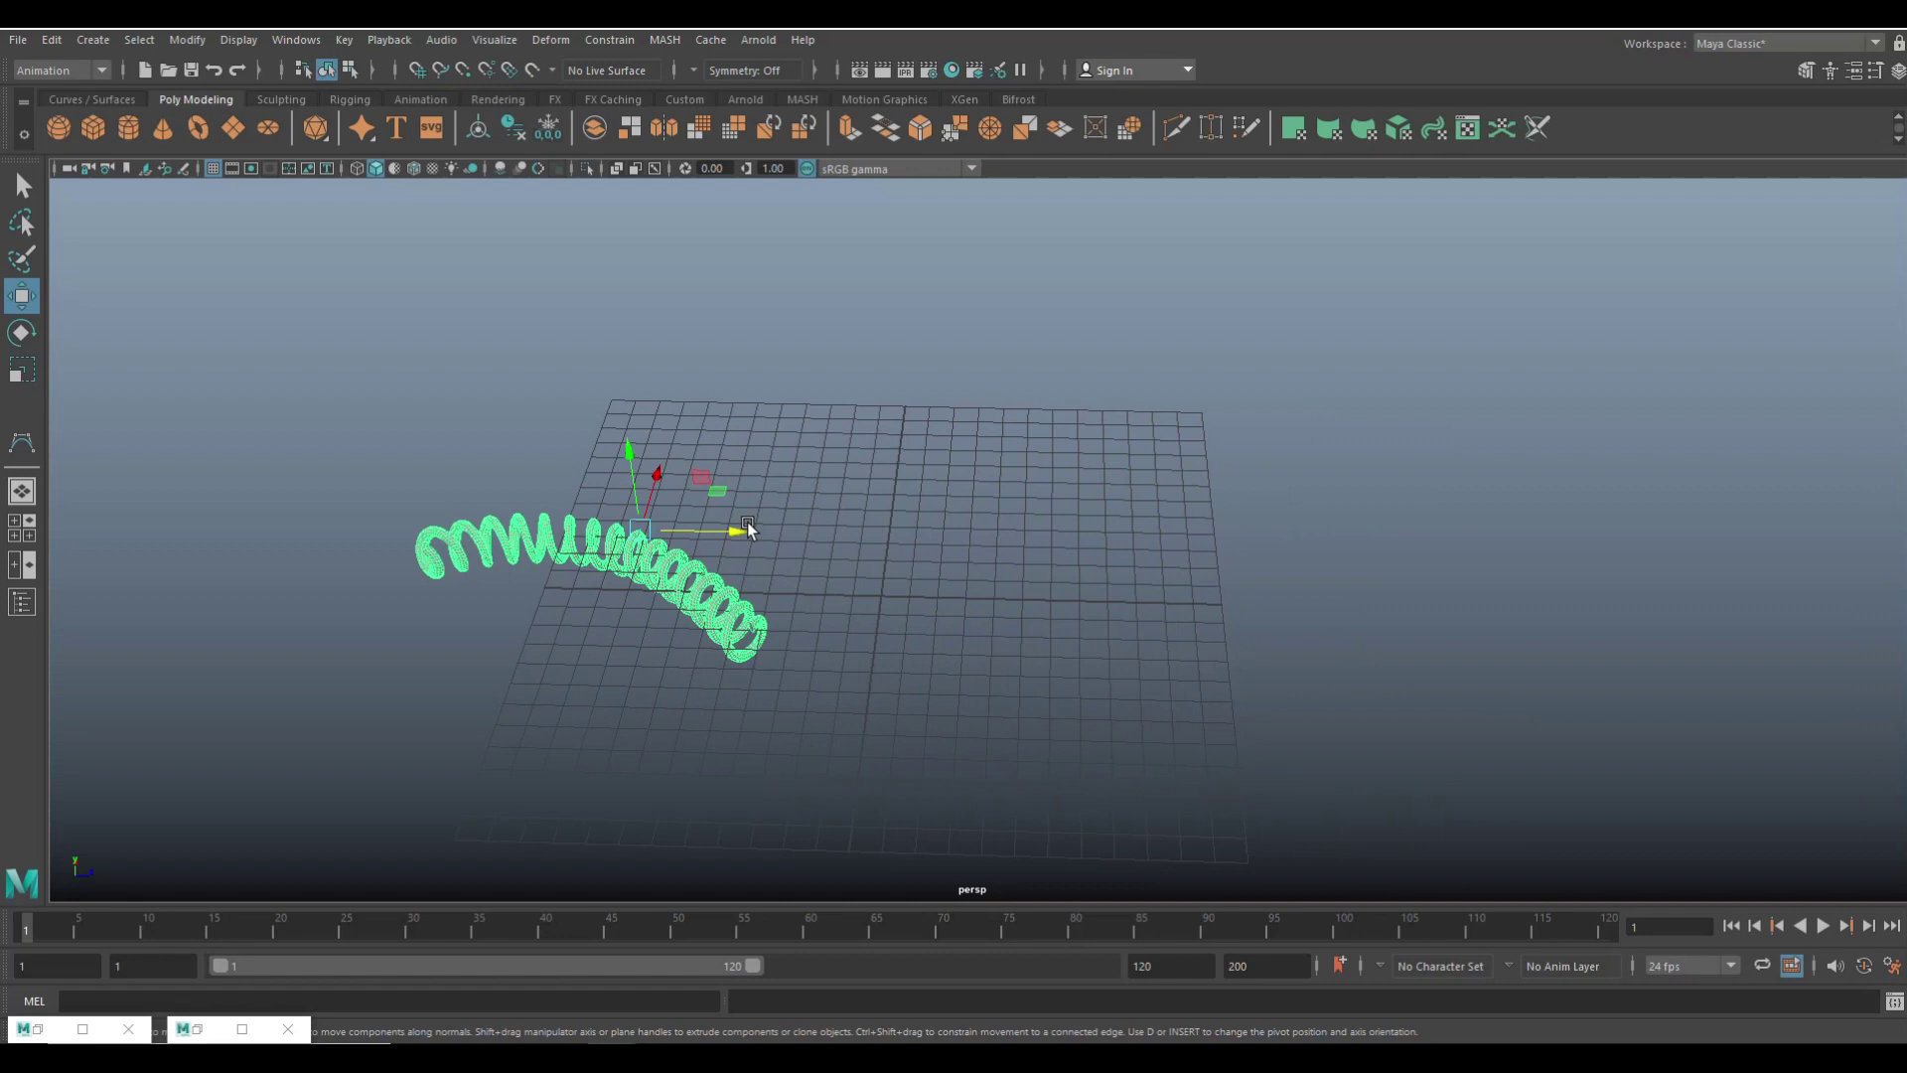
pyautogui.moveTo(737, 533); pyautogui.dragTo(983, 574)
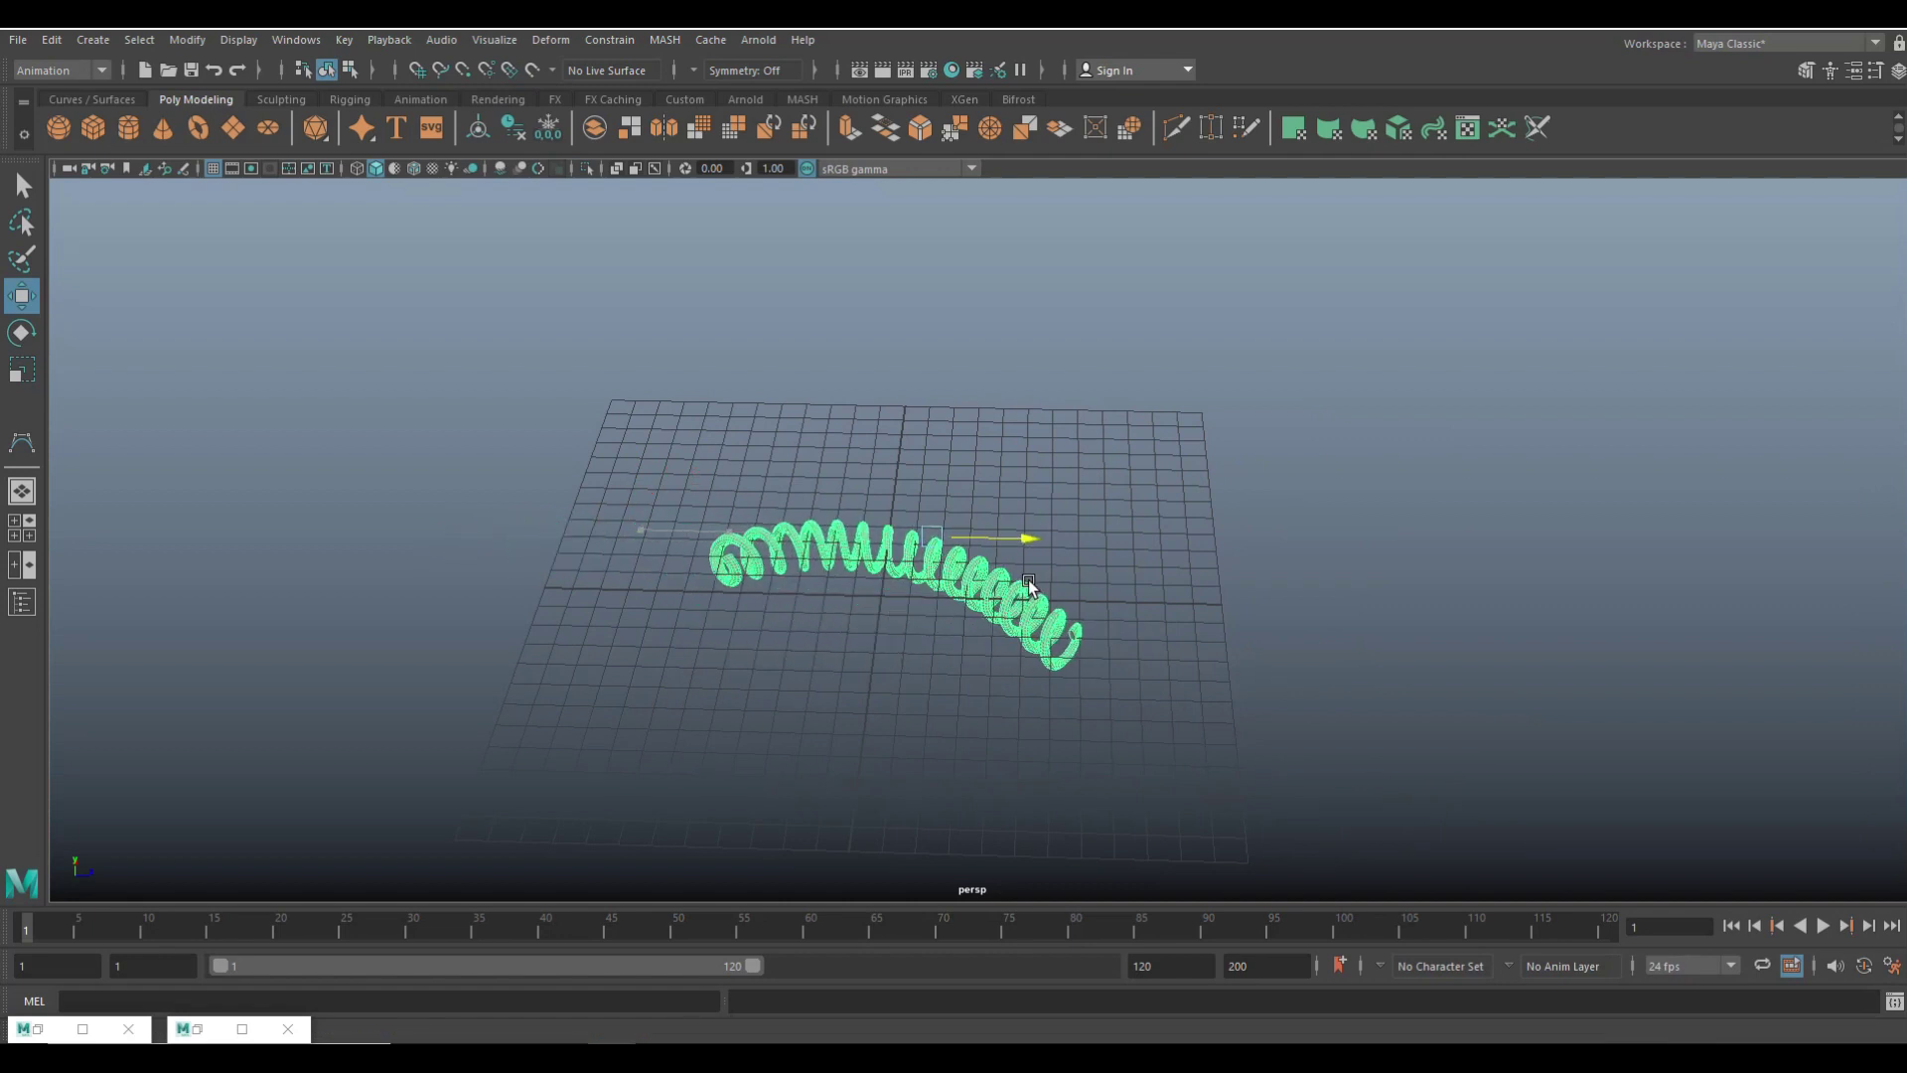
pyautogui.keyDown('alt'); pyautogui.moveTo(771, 618); pyautogui.dragTo(896, 608); pyautogui.keyUp('alt')
pyautogui.keyDown('alt'); pyautogui.moveTo(1156, 798); pyautogui.dragTo(1102, 715); pyautogui.keyUp('alt')
pyautogui.moveTo(970, 497); pyautogui.dragTo(967, 453)
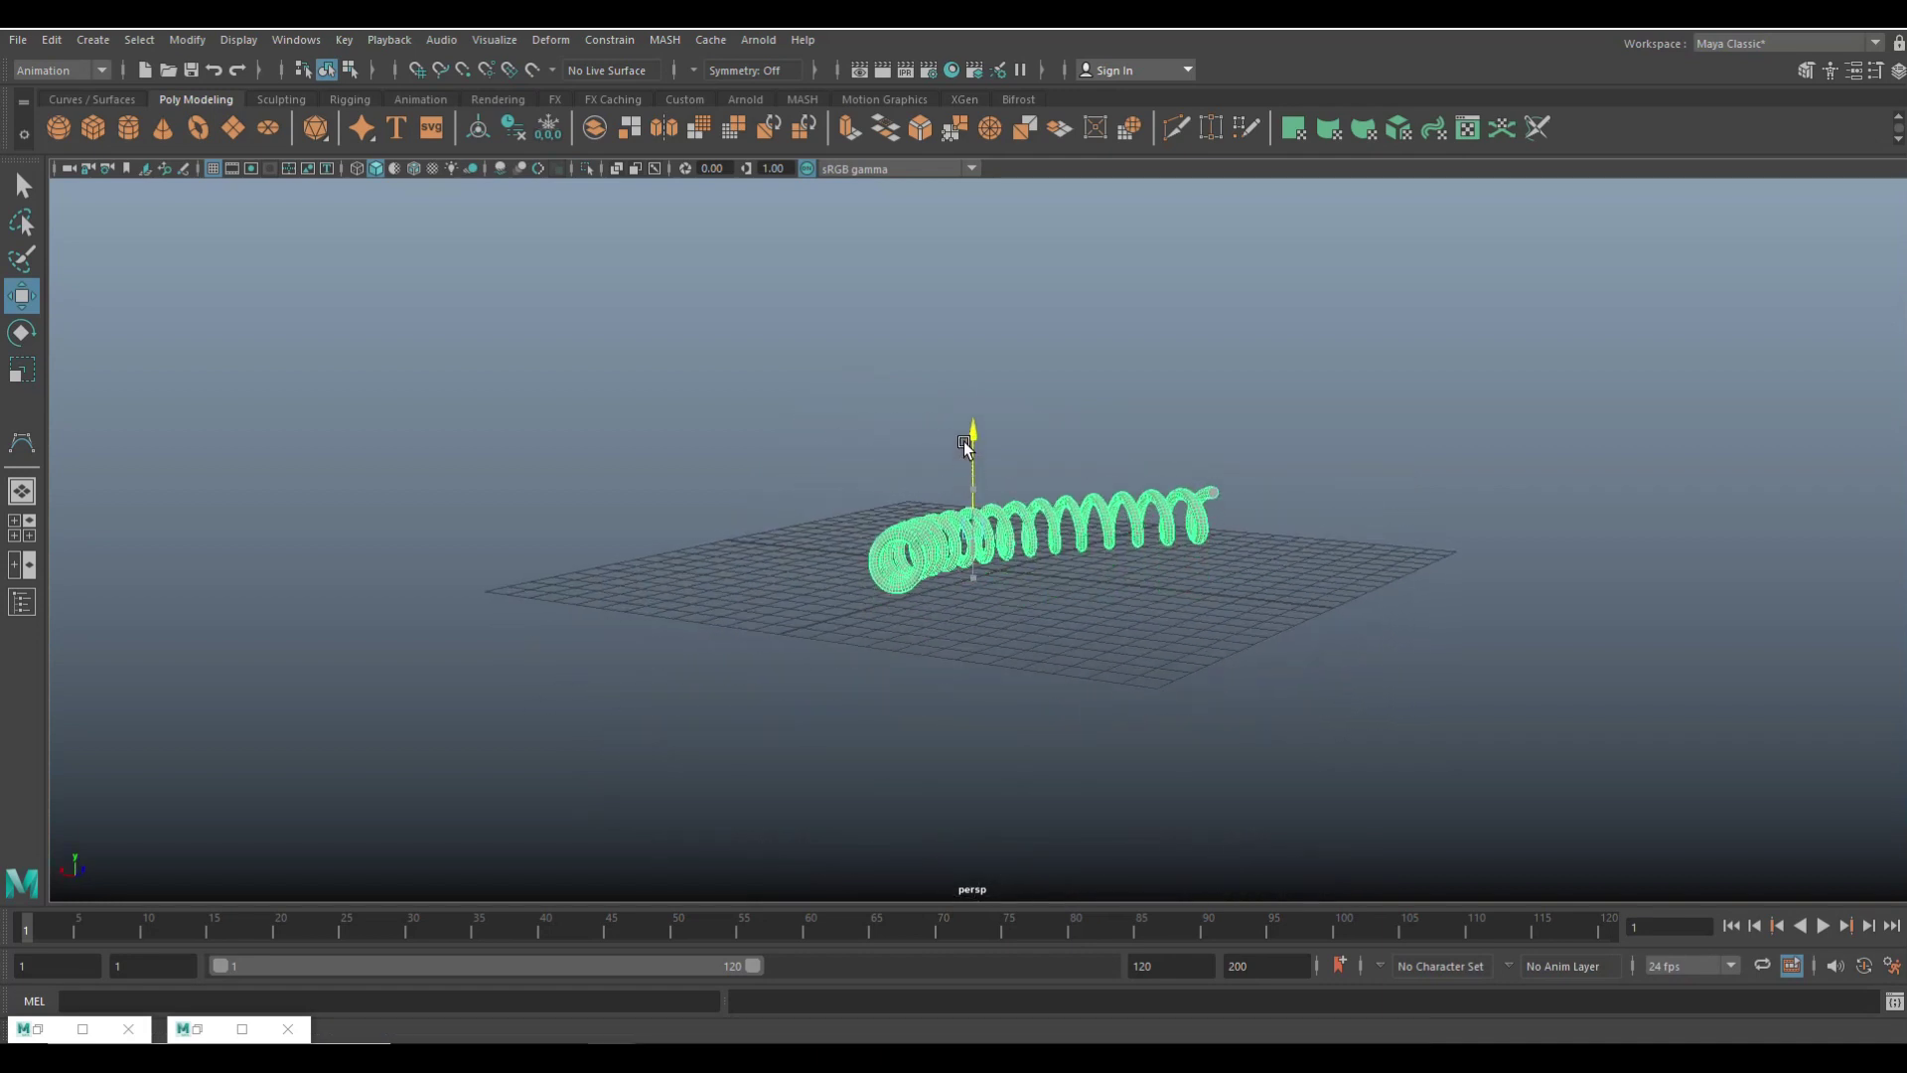
pyautogui.scroll(5, 959, 608)
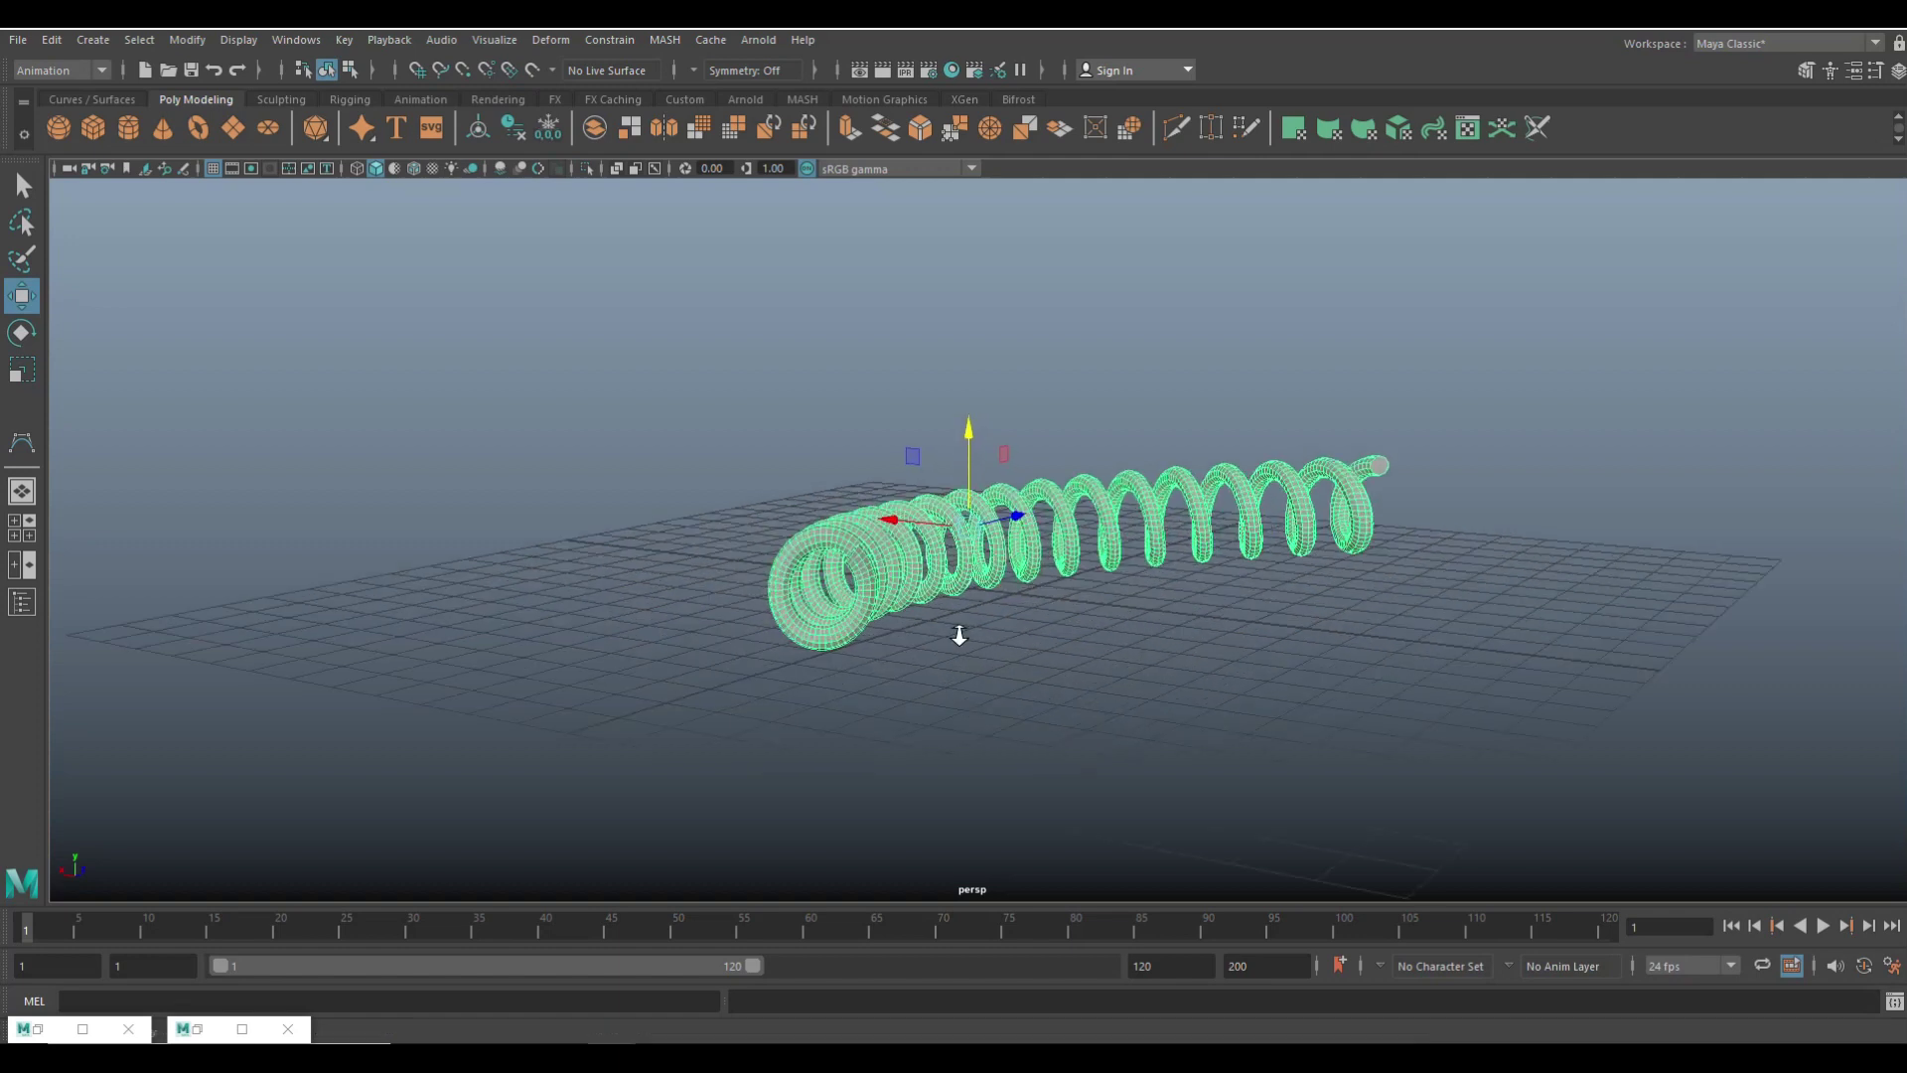